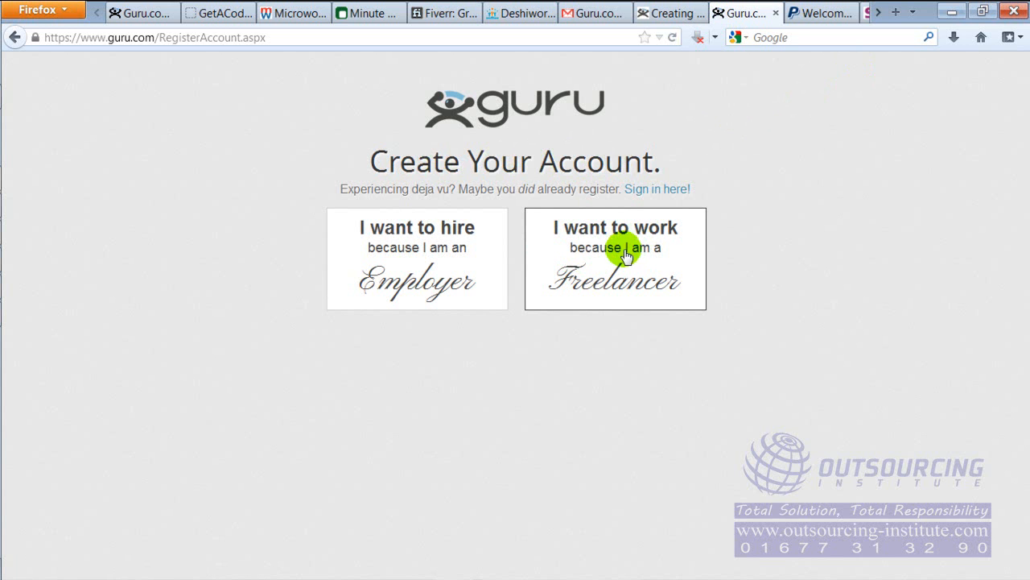
Register a freelancer account with the full name, email address, username and account password, without opting in to updates
left_click(626, 256)
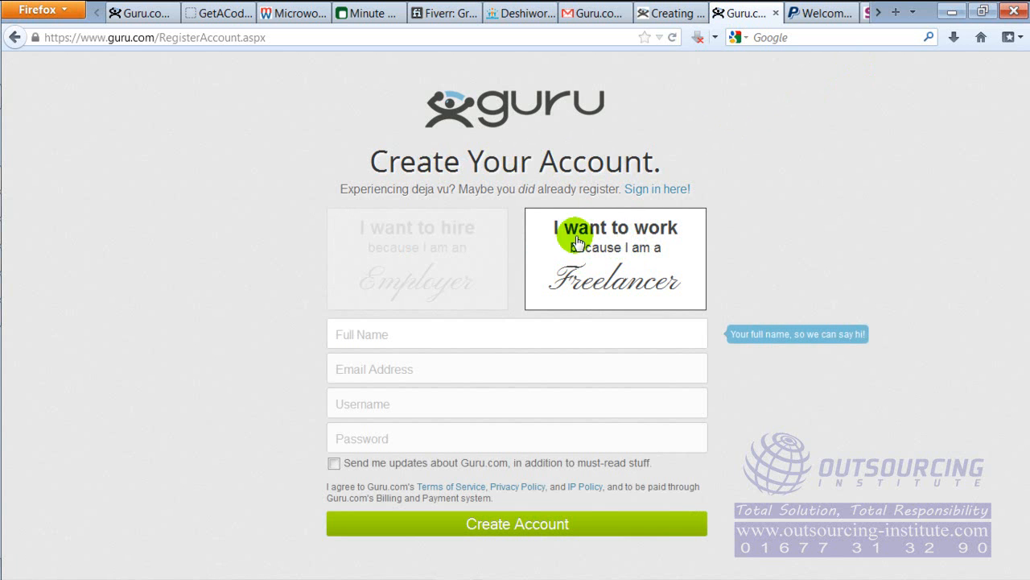
left_click(375, 330)
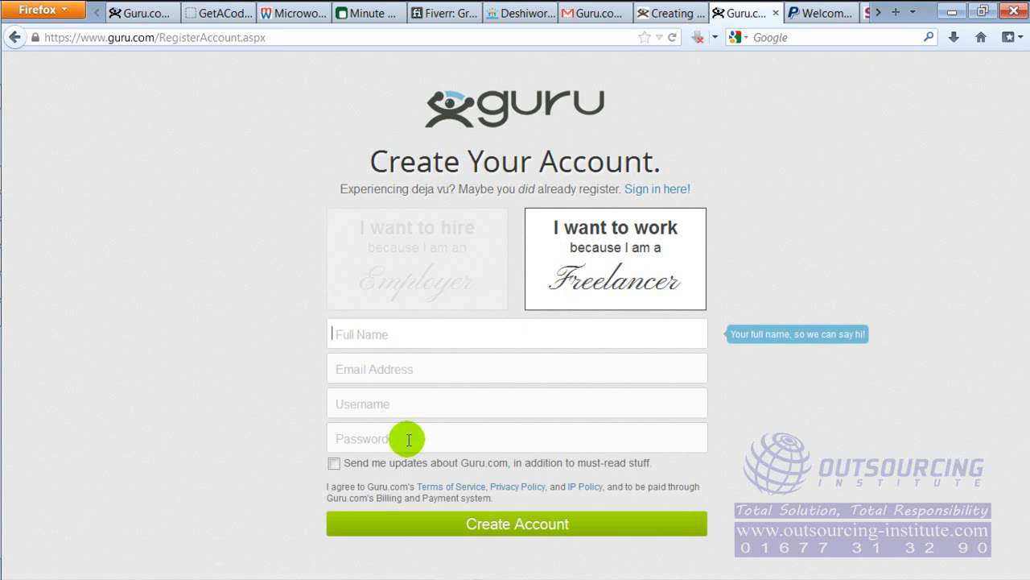
left_click(335, 464)
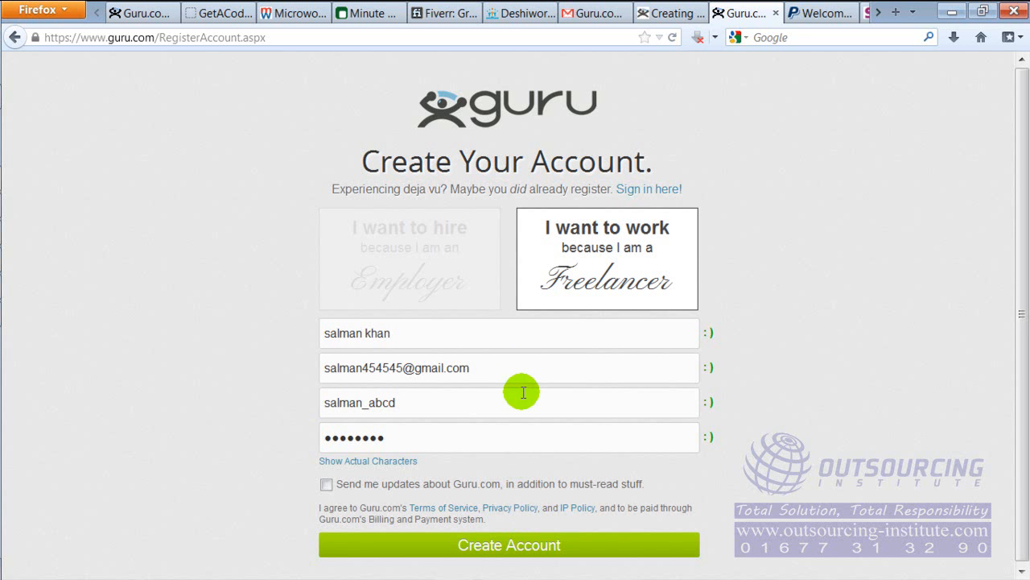
left_click(536, 553)
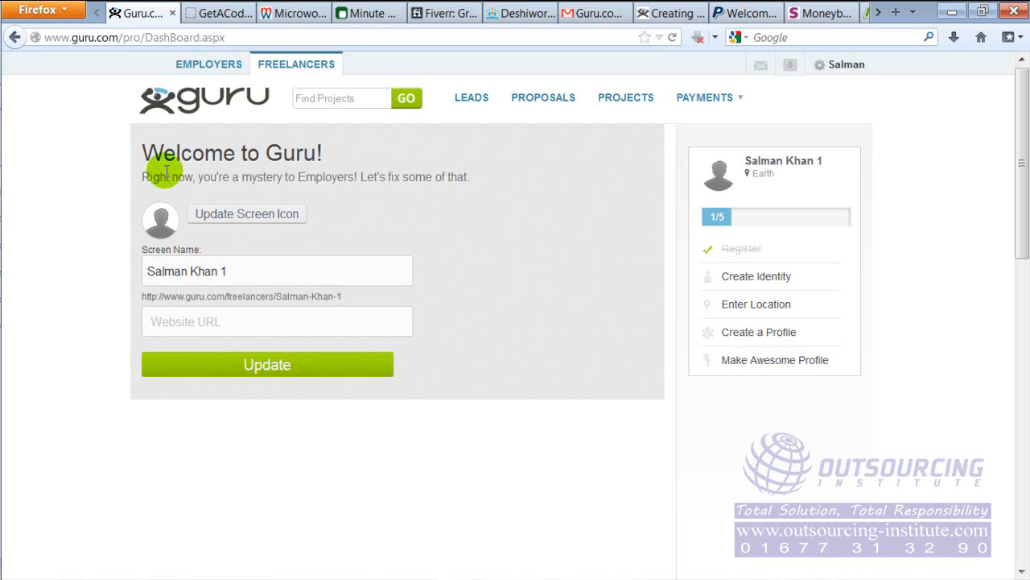
Keep the default screen name, leave the website URL empty and submit the identity details
left_click(258, 268)
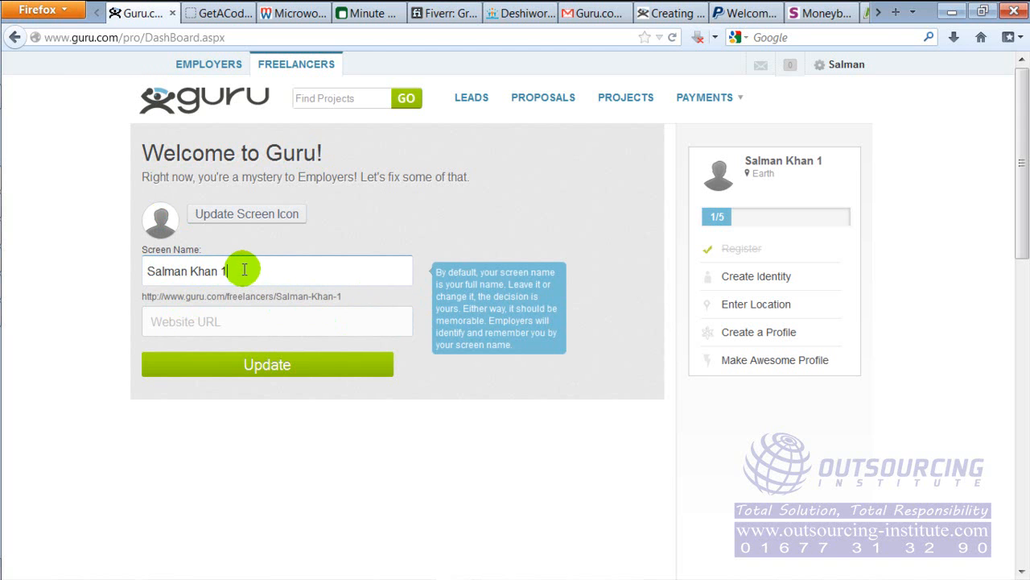
left_click_drag(244, 270, 170, 268)
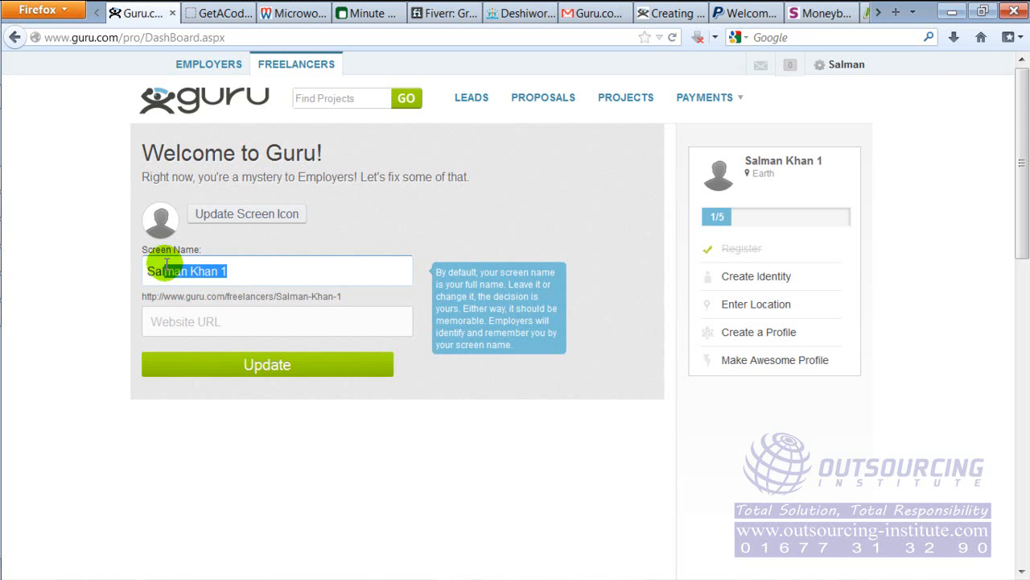
left_click(221, 323)
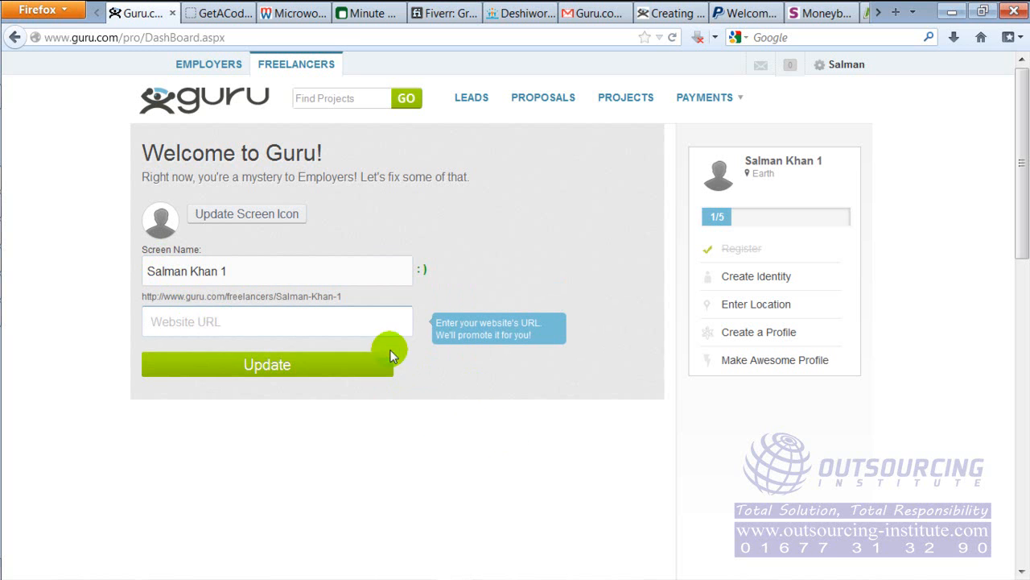
left_click(455, 378)
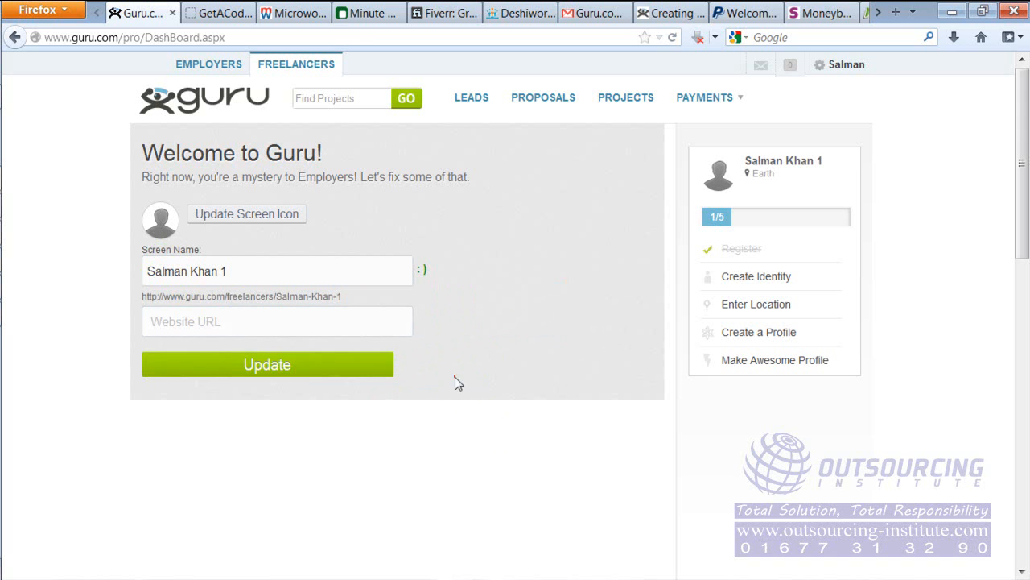
left_click(316, 375)
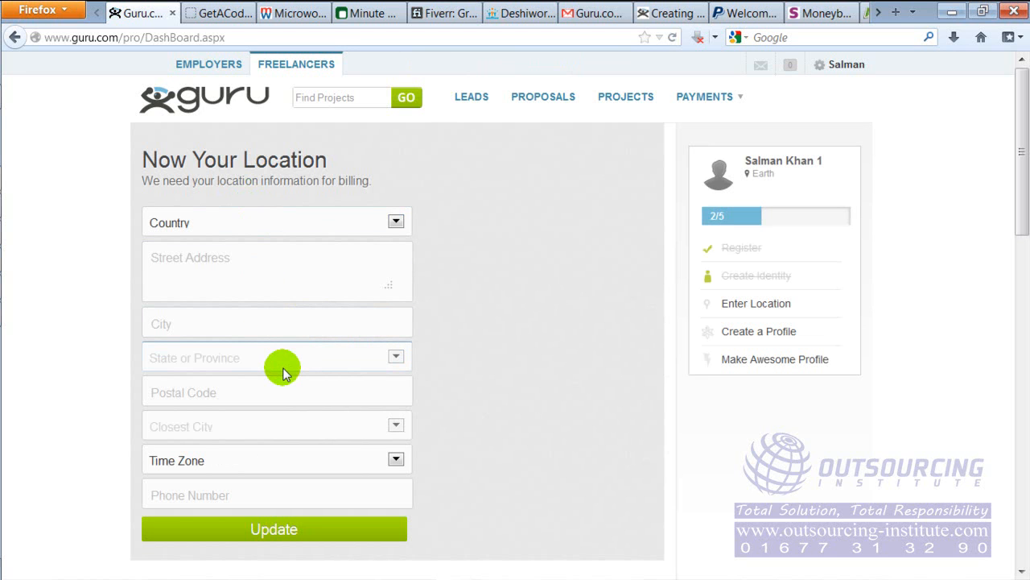
Set the country to Bangladesh and fill in the street address and city
left_click(245, 232)
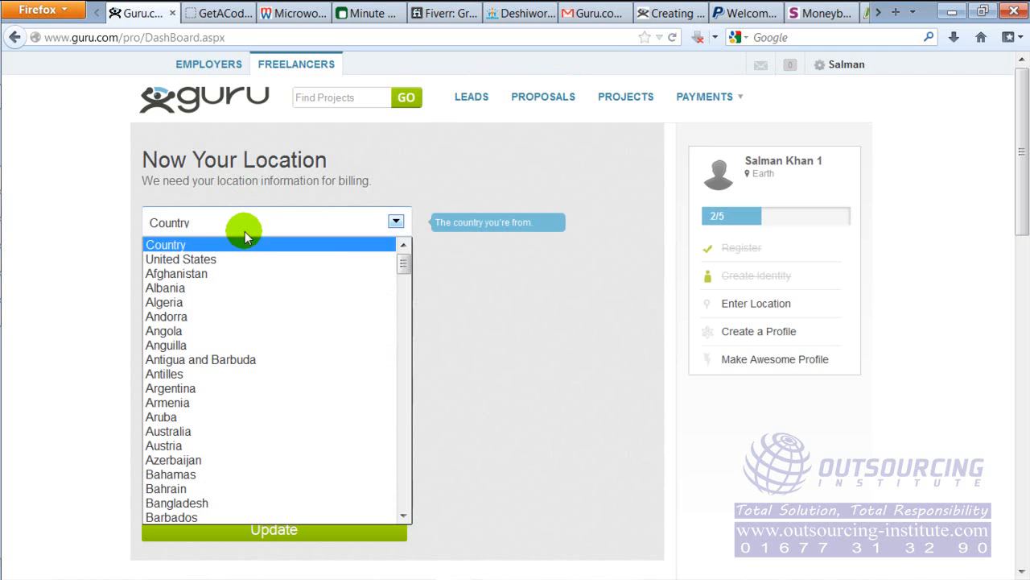
left_click(171, 503)
left_click(288, 265)
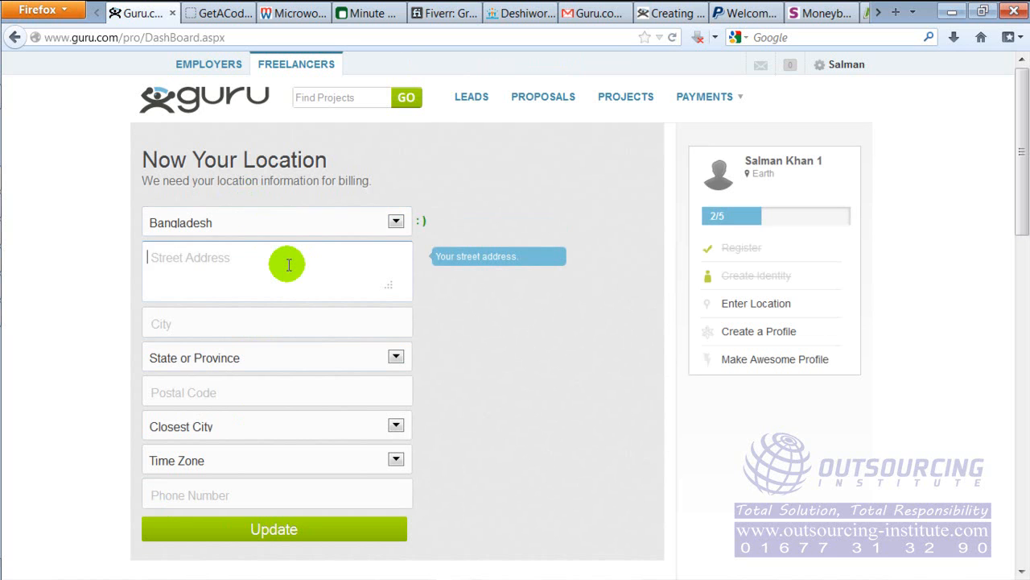
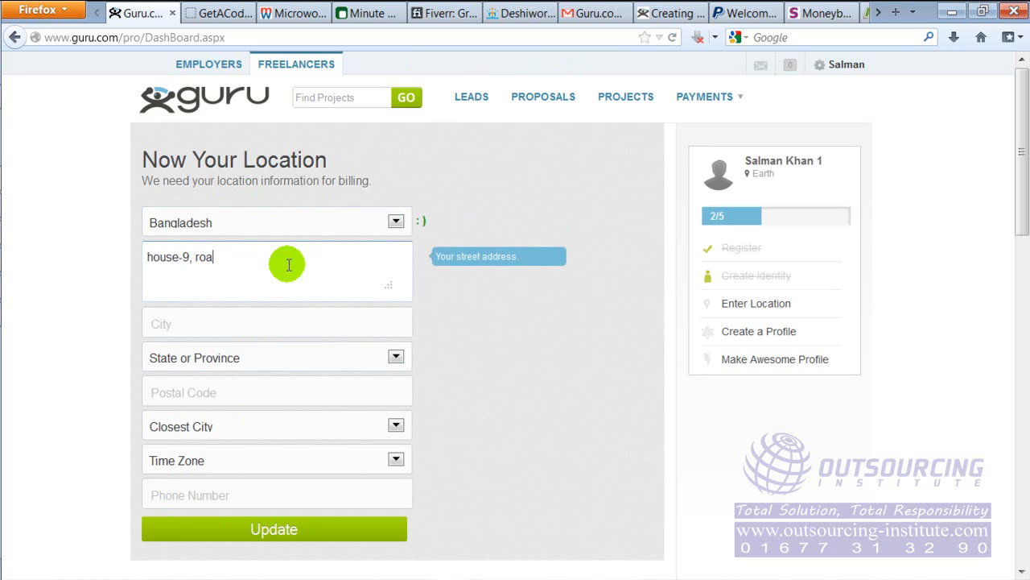
key("Tab")
type("chittagong")
key("Tab")
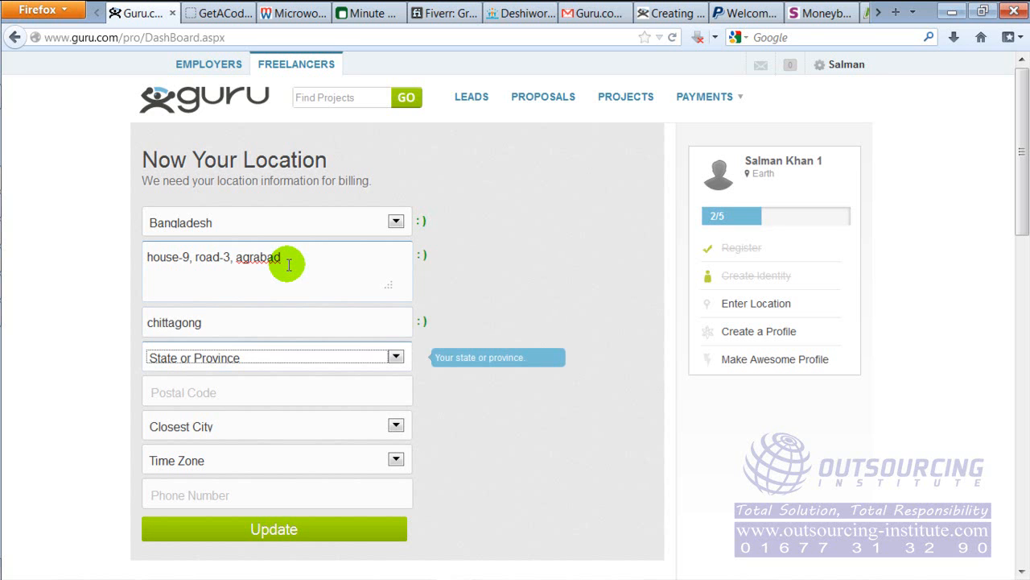
Choose Chittagong as the state or province and enter the postal code
left_click(394, 357)
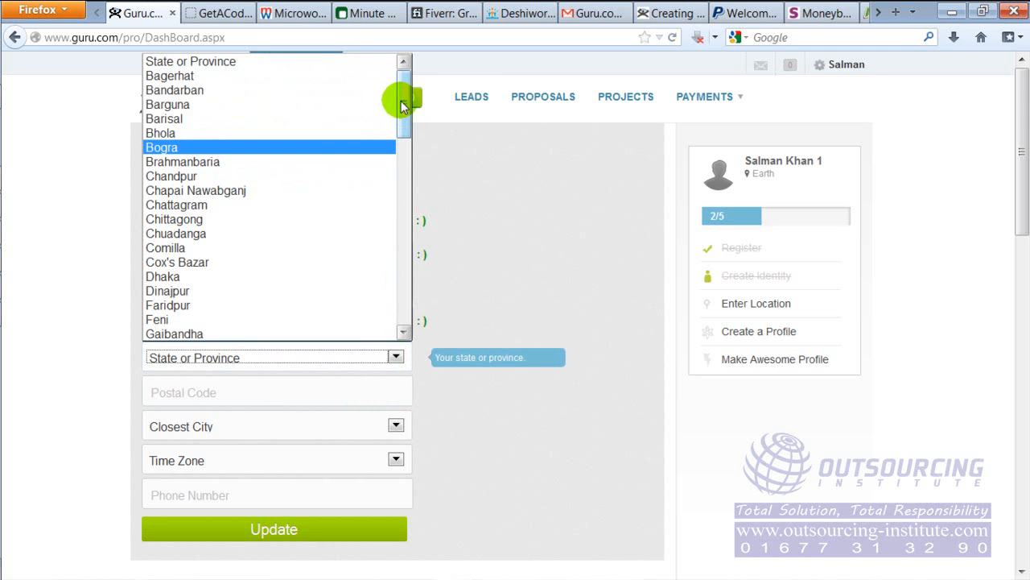
left_click_drag(402, 101, 408, 159)
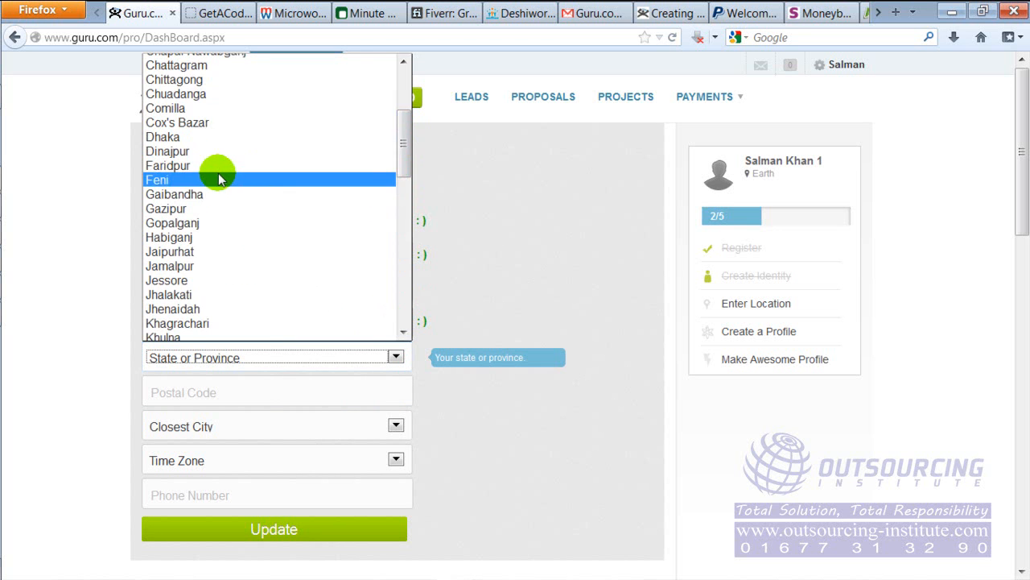
left_click(222, 83)
left_click(222, 391)
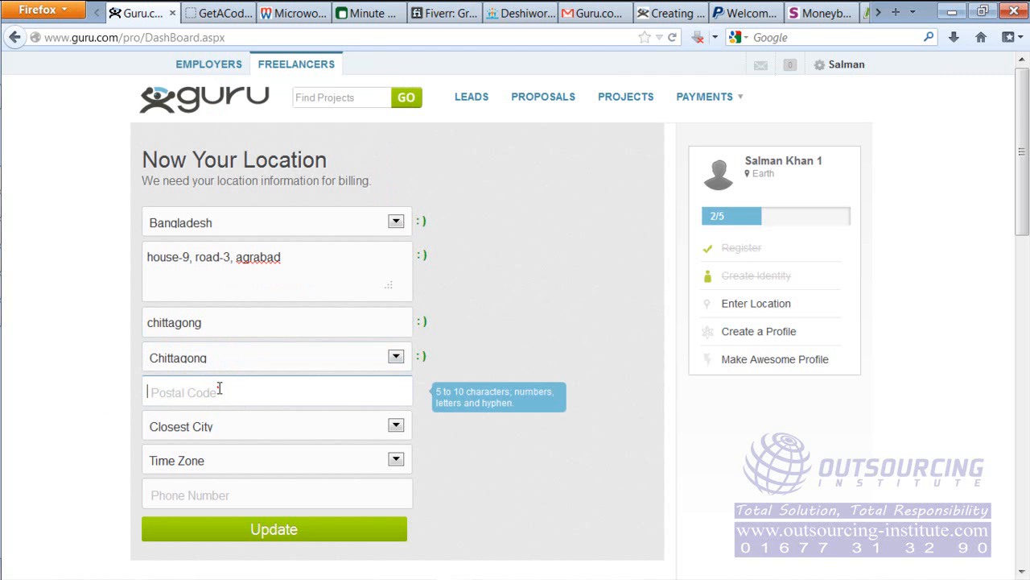
type("4000")
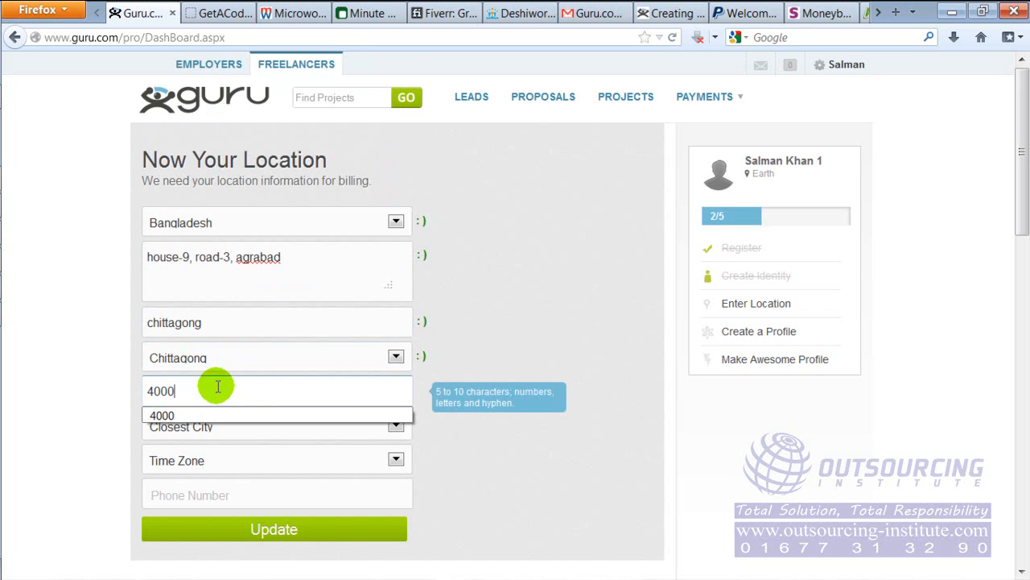
left_click(86, 382)
Set the closest city to Feni and the time zone to Bangladesh Standard Time (GMT)
left_click(216, 427)
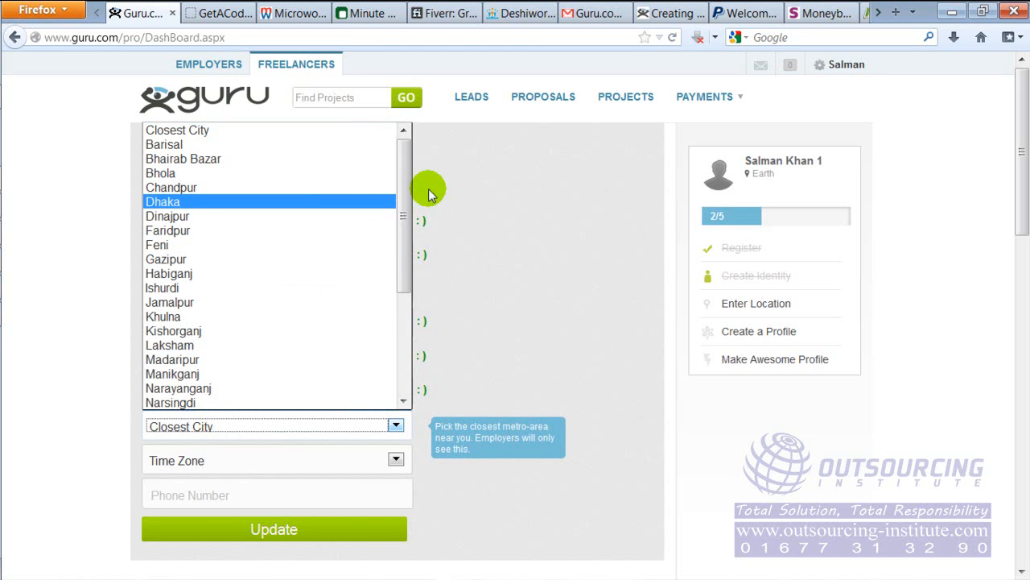
left_click_drag(404, 177, 389, 157)
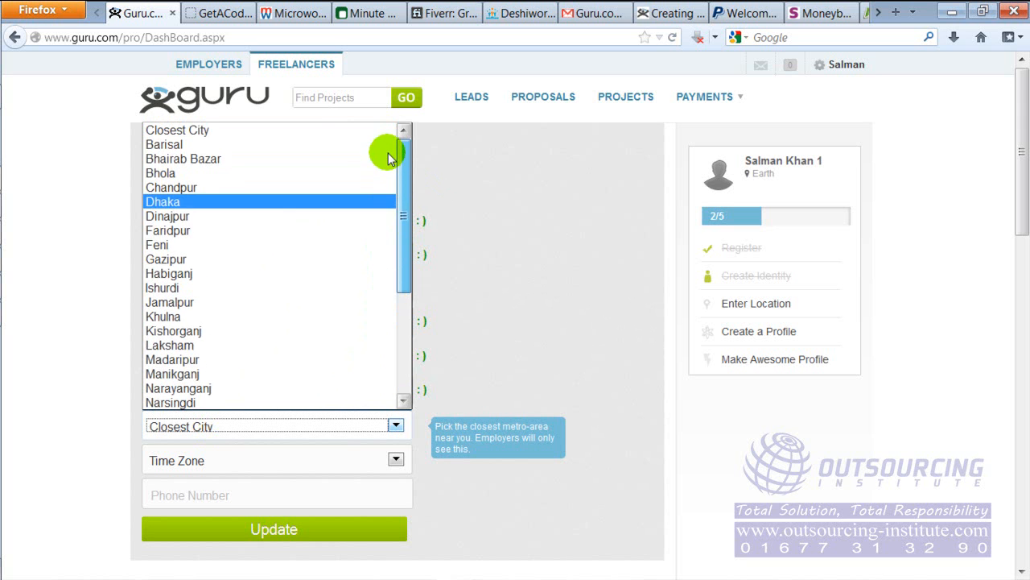
left_click(163, 249)
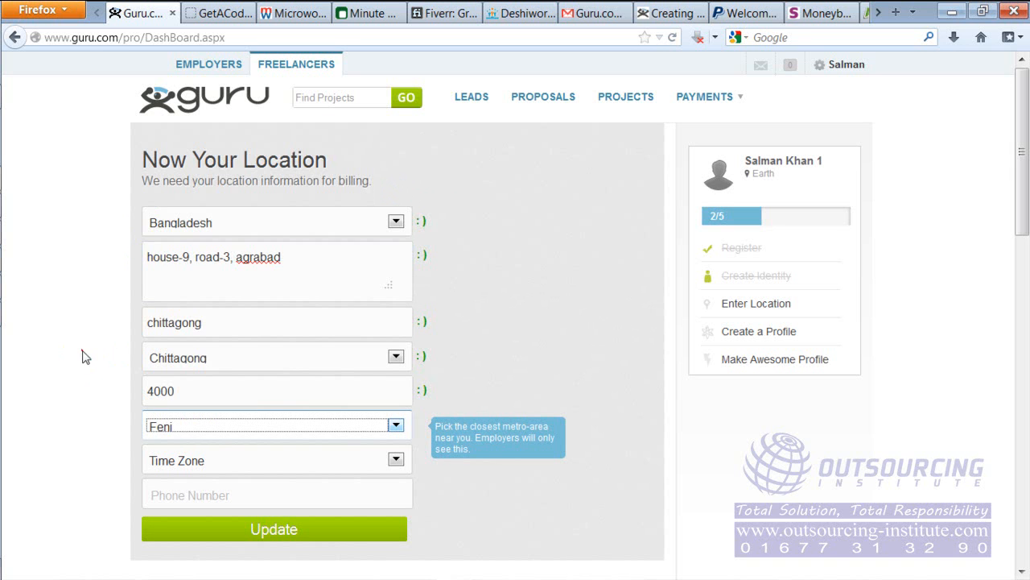
left_click(241, 455)
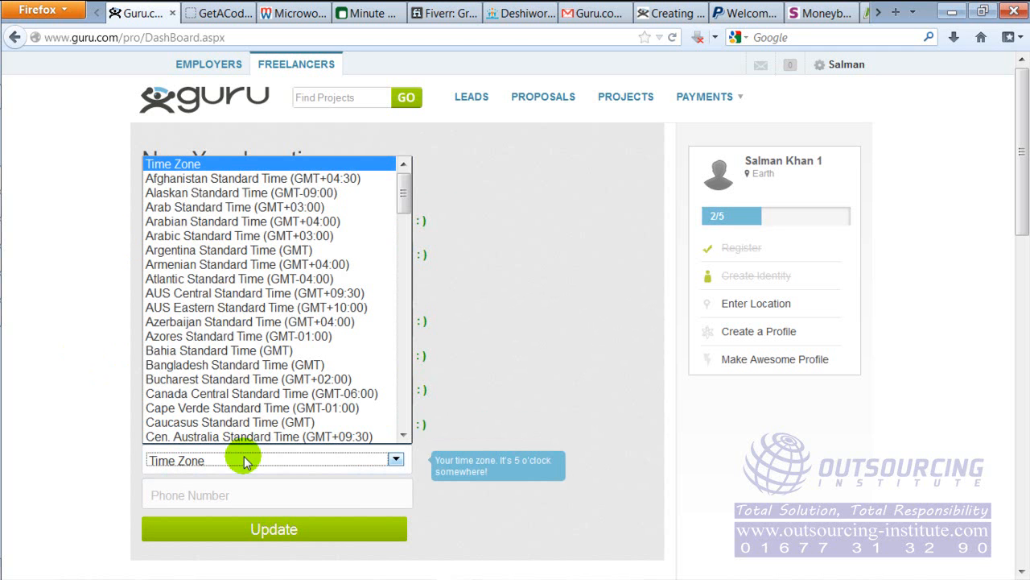
left_click_drag(403, 188, 402, 324)
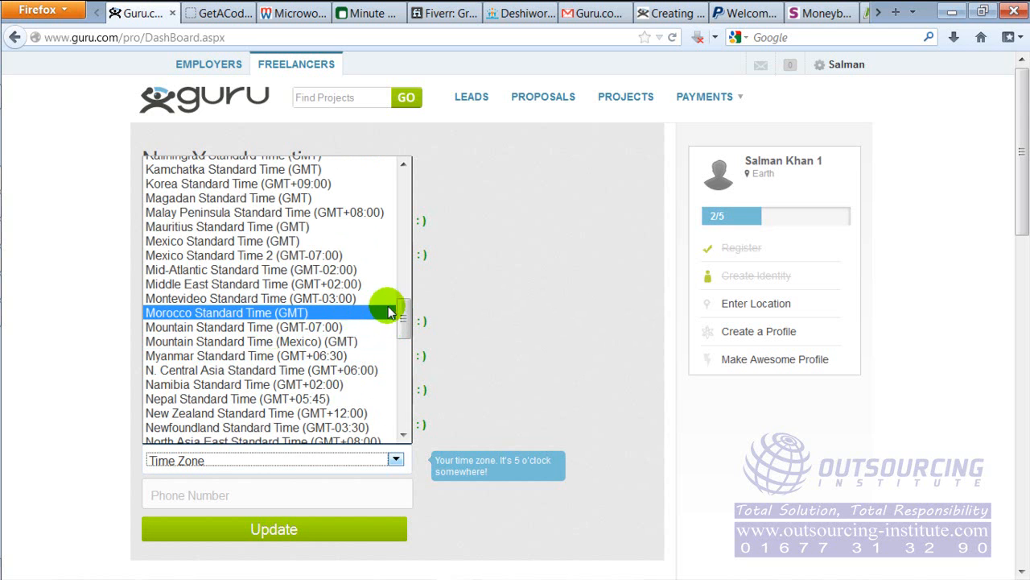
left_click_drag(402, 311, 403, 340)
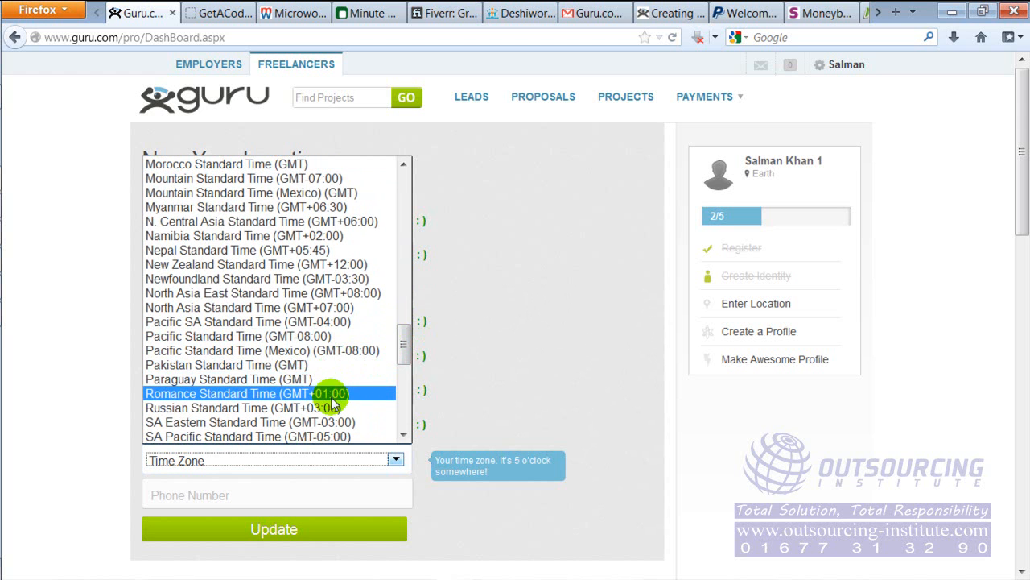
scroll(331, 397, "up", 15)
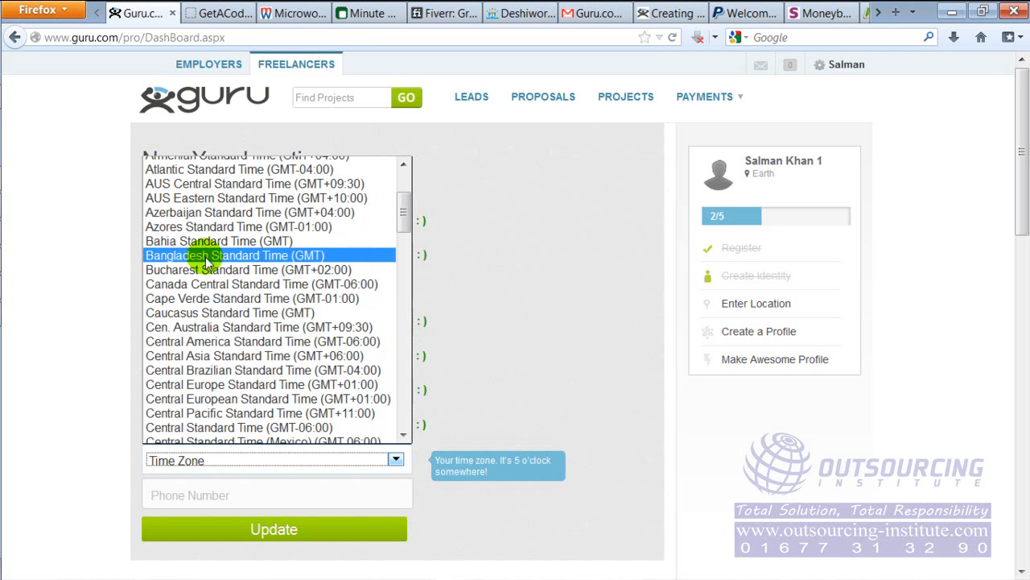
left_click(278, 255)
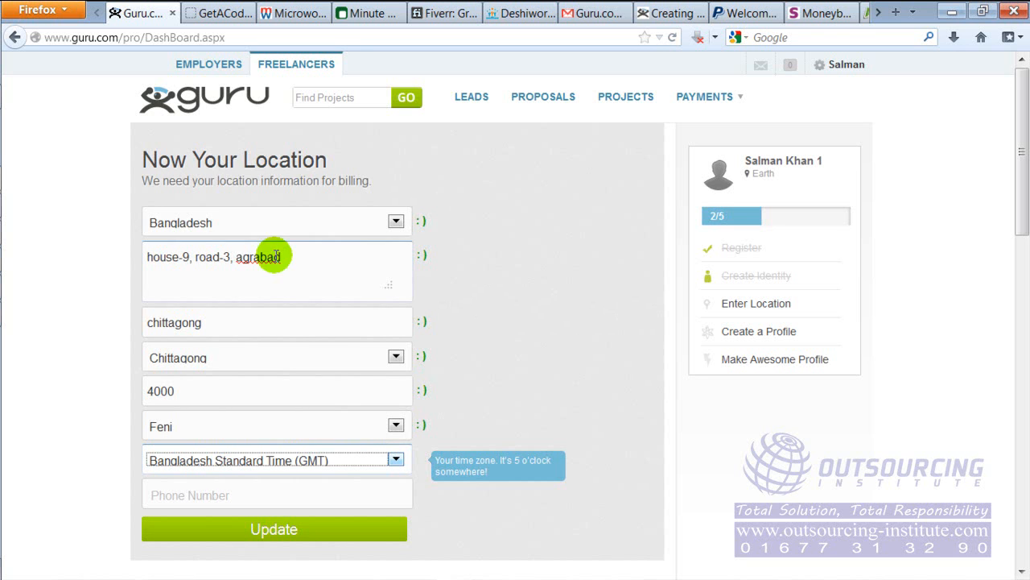
Fill in the phone number with hyphen separators and submit the location details
left_click(229, 497)
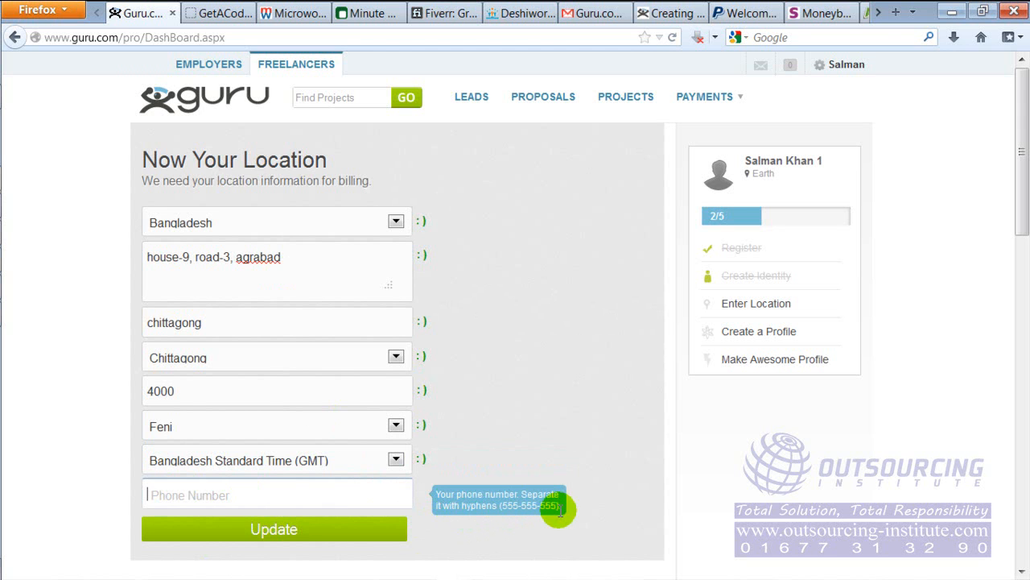
left_click(324, 492)
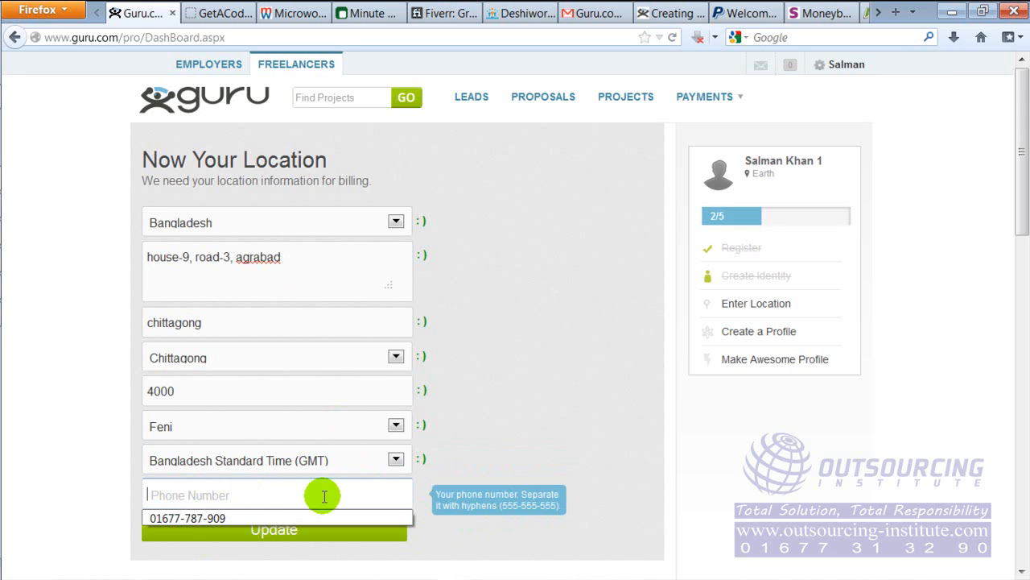
left_click(319, 518)
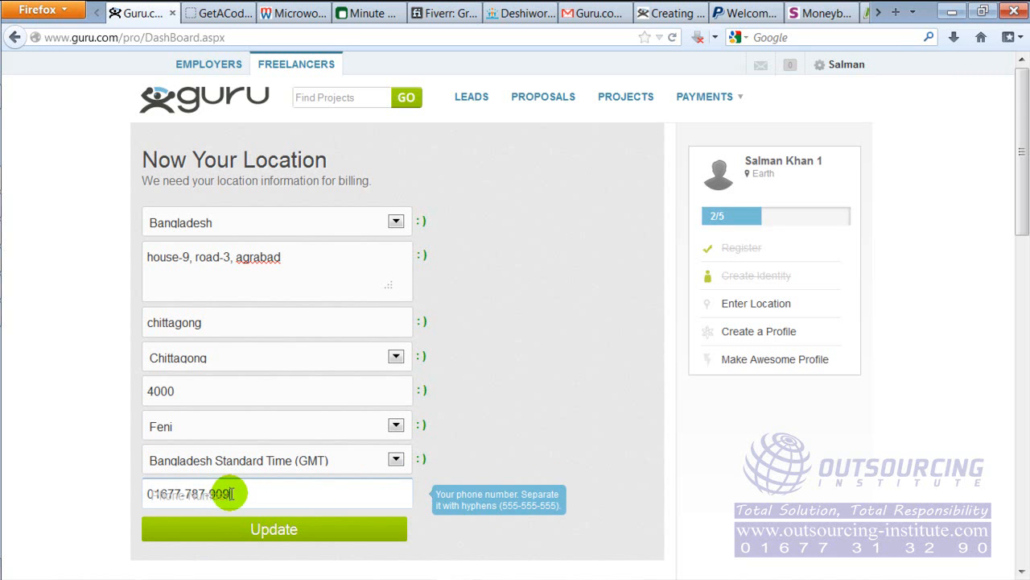
key("BackSpace")
type("8")
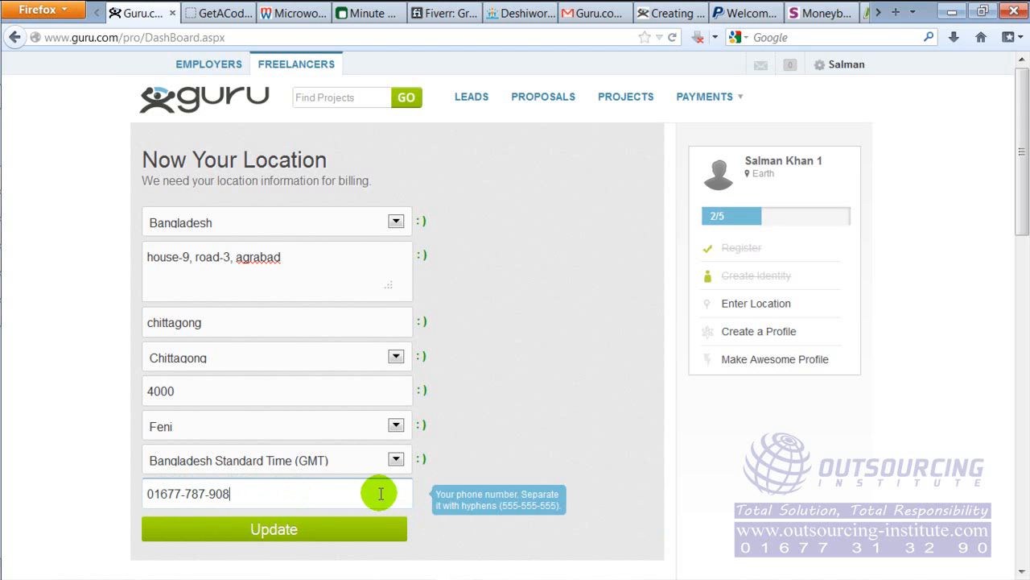
left_click(490, 422)
left_click(282, 533)
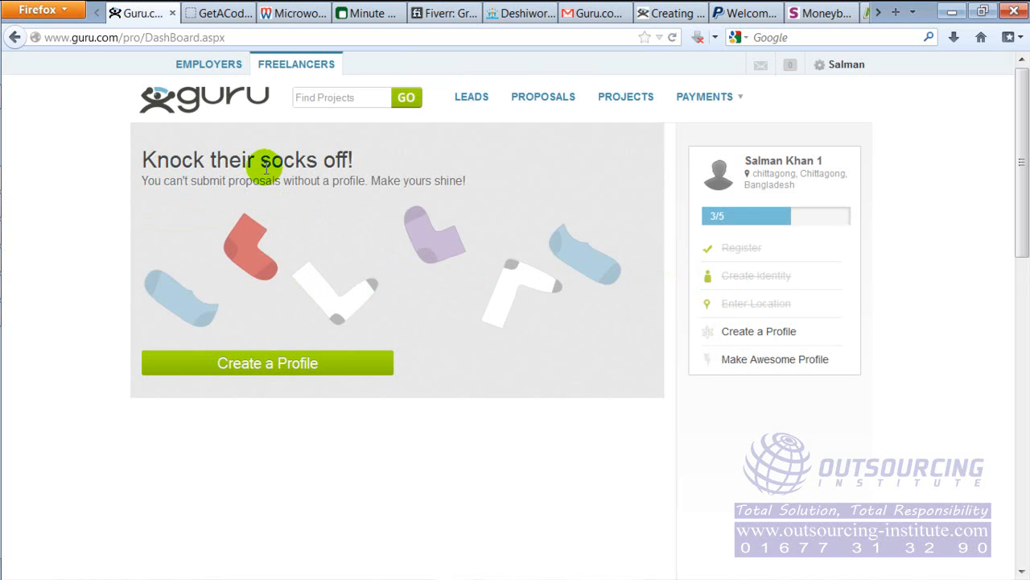
Open the new profile form and review its main skill category options and the tips on choosing categories
left_click(298, 366)
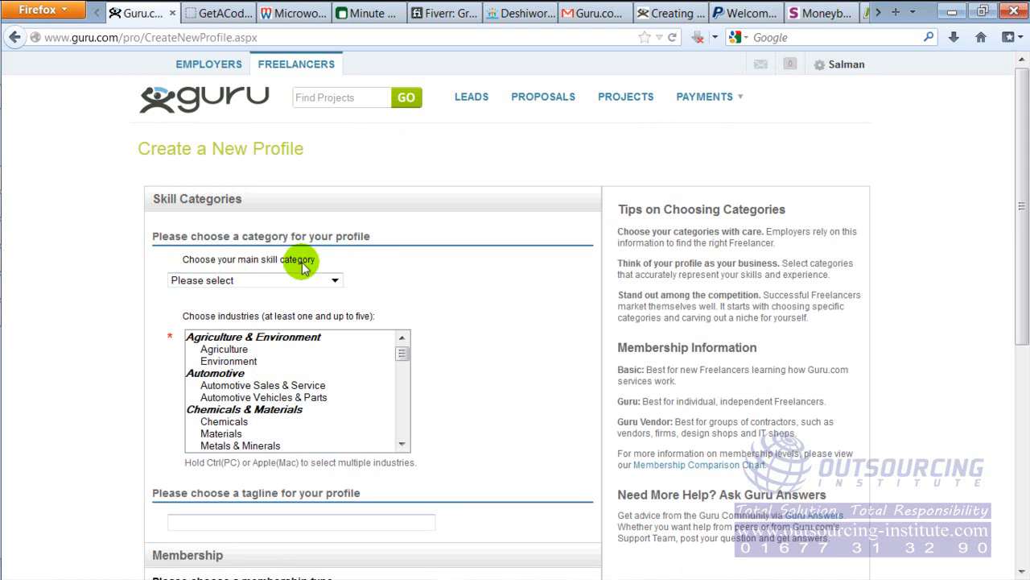
left_click(322, 282)
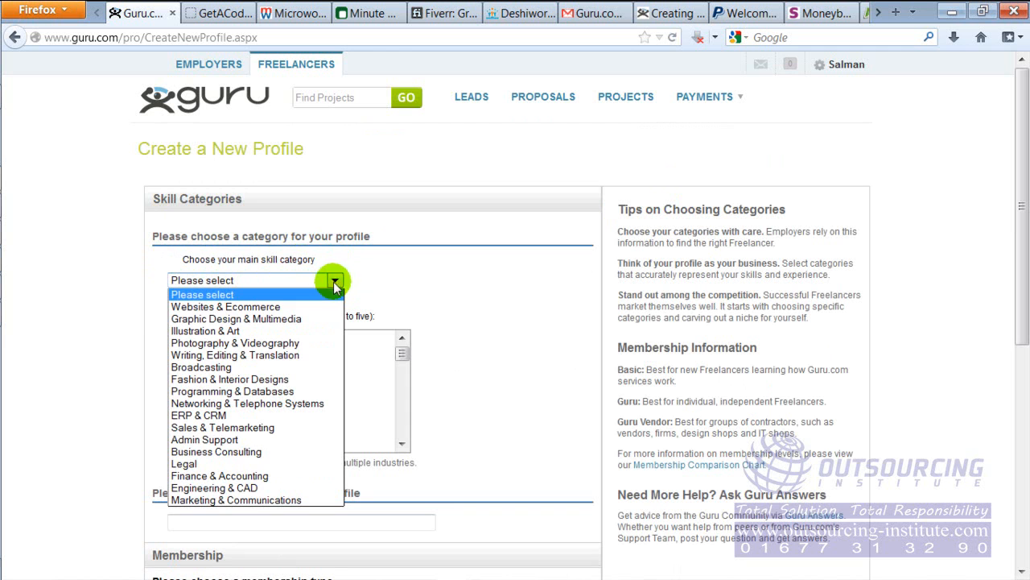
left_click(453, 256)
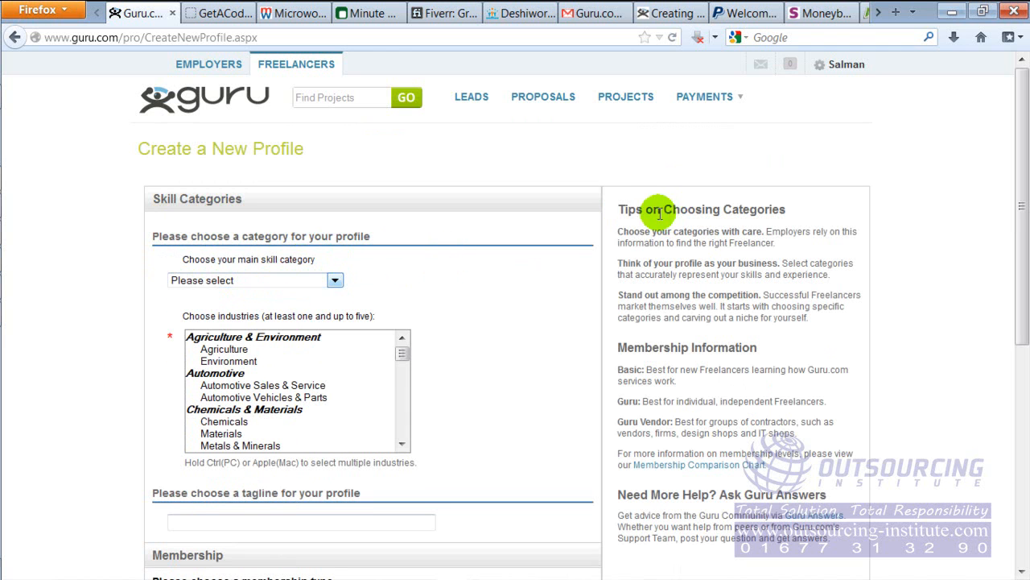
left_click_drag(624, 209, 805, 215)
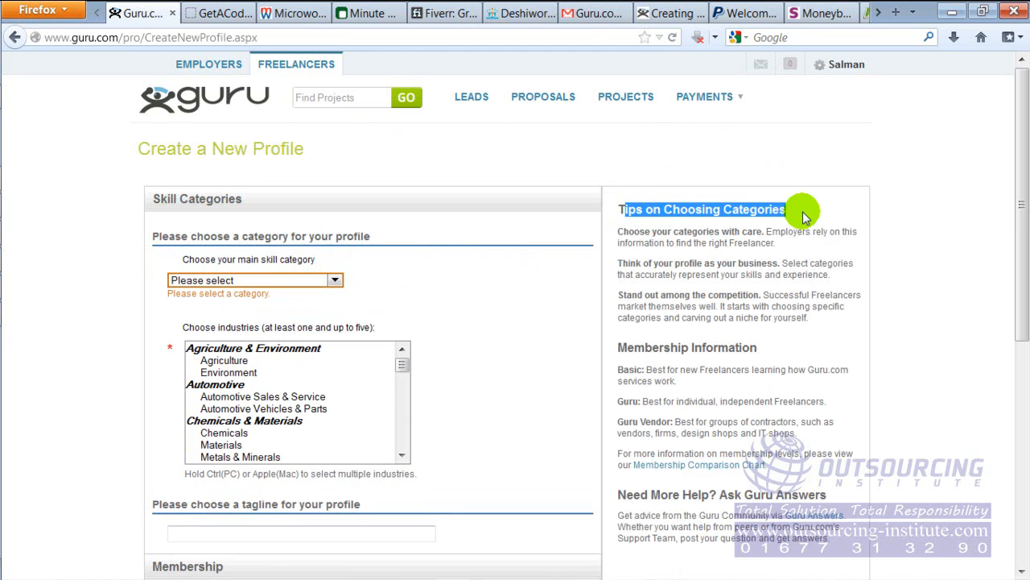
left_click_drag(674, 263, 720, 306)
left_click(694, 360)
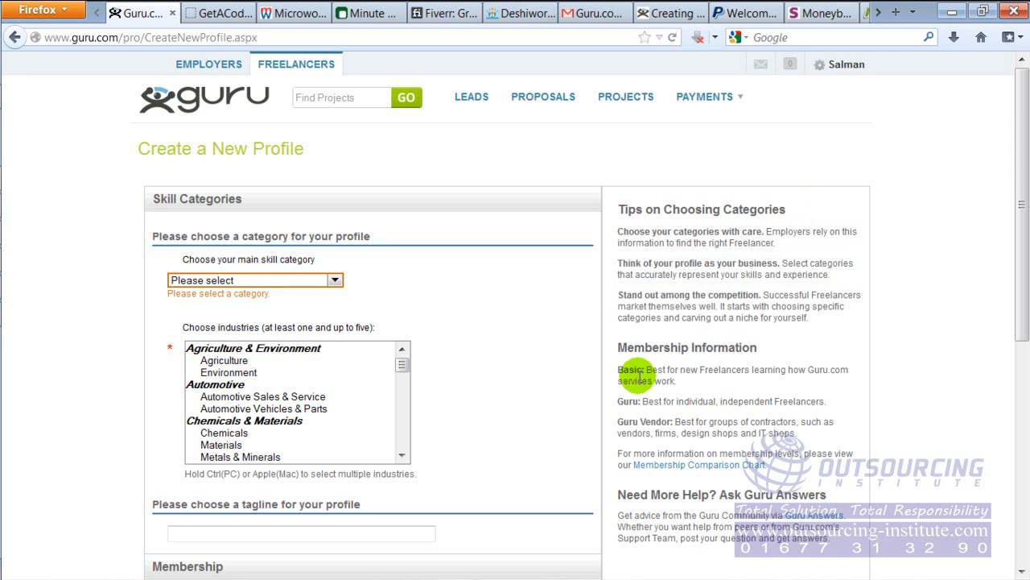
Review the Basic and Guru membership descriptions beside the new profile form
left_click_drag(614, 375, 764, 372)
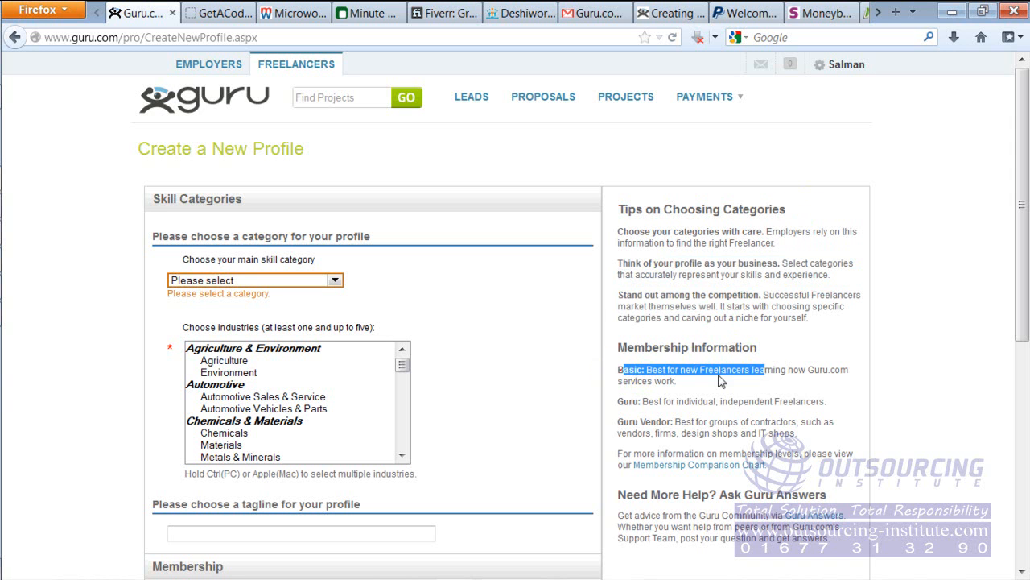
left_click_drag(628, 401, 820, 404)
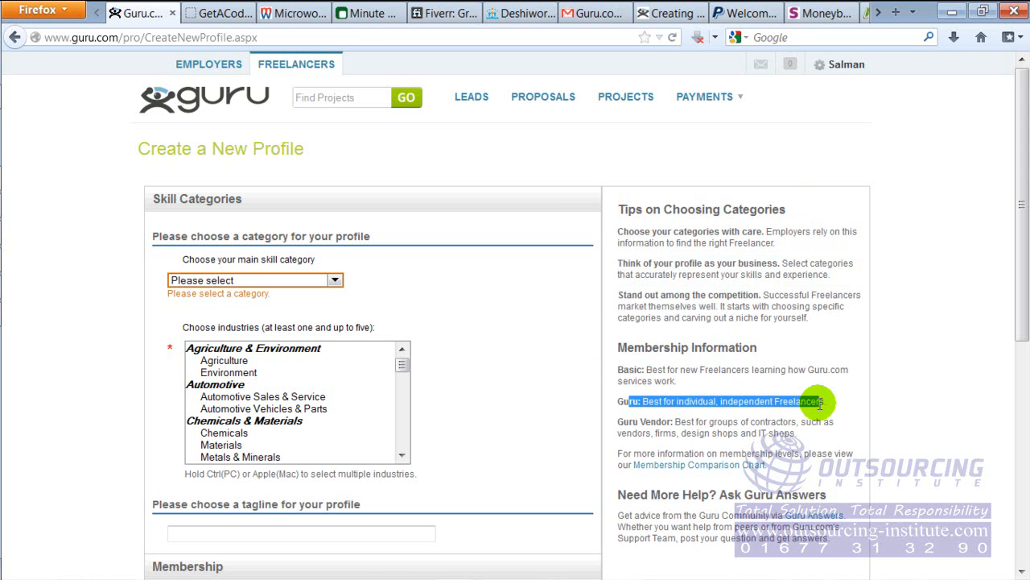
left_click_drag(1023, 212, 1023, 244)
left_click(717, 236)
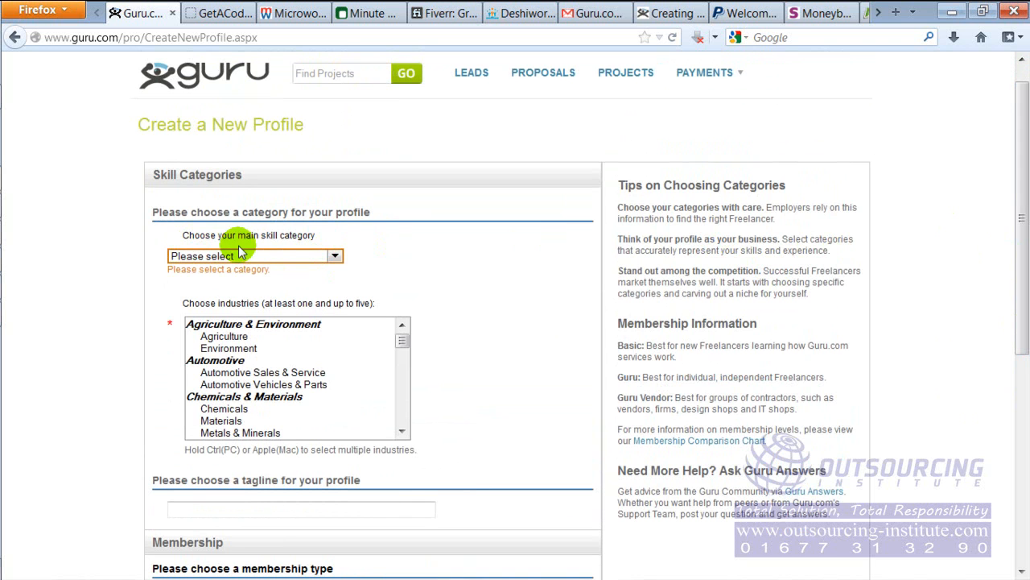
Set the main skill category to Websites & Ecommerce and select the Search Engine Optimization subcategory
left_click(334, 256)
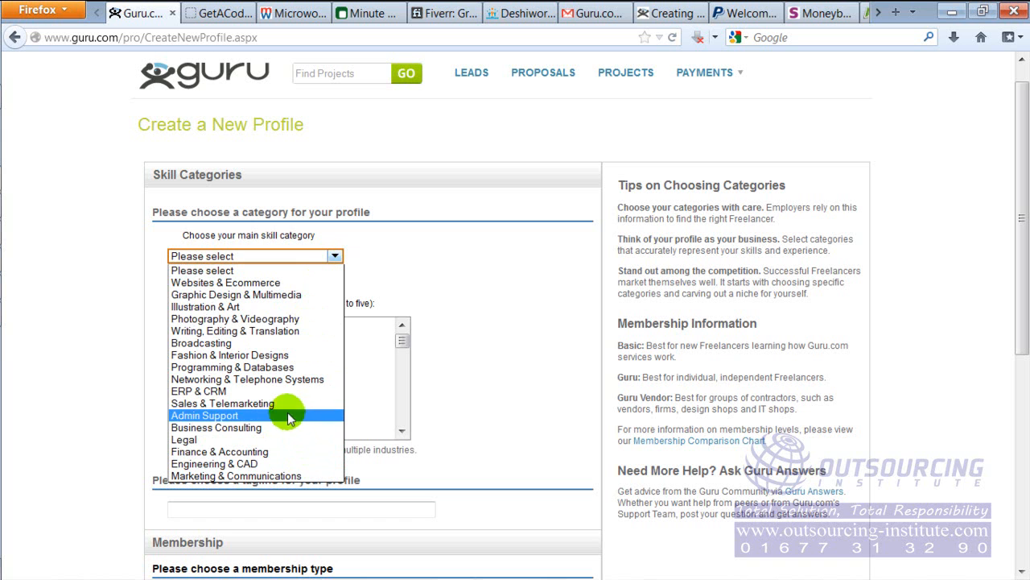
left_click(262, 286)
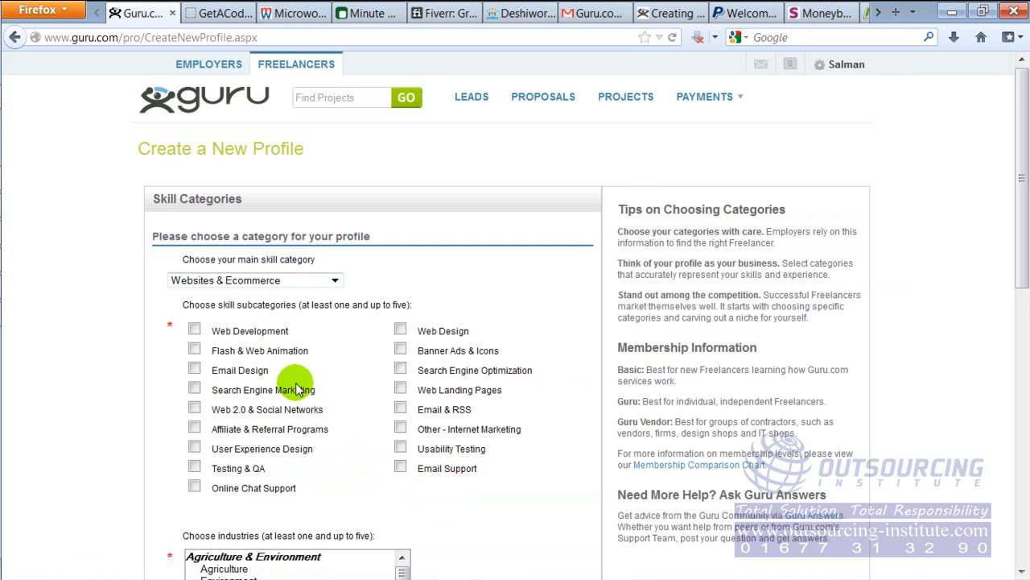
left_click(402, 371)
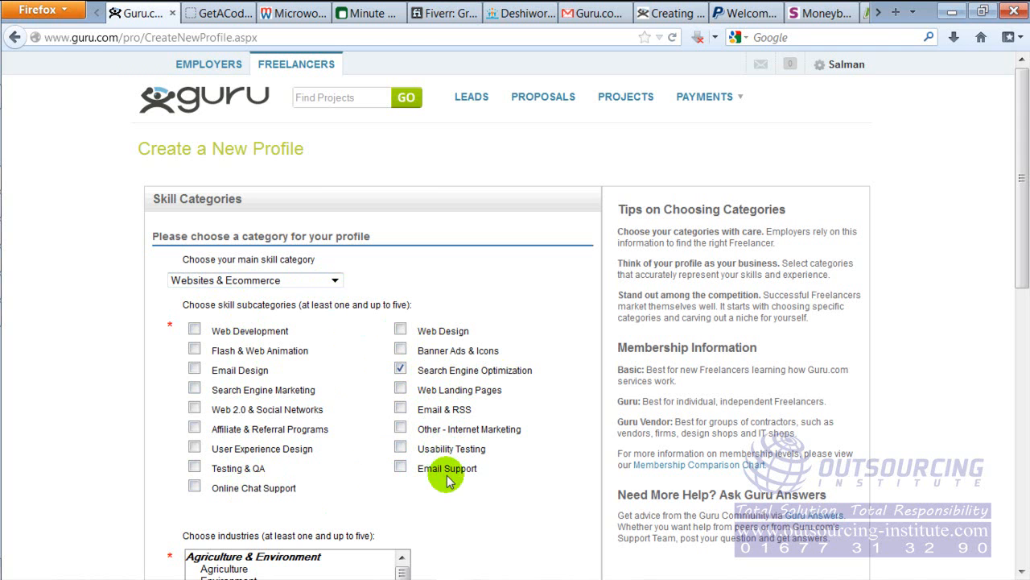
Choose Internet & Ecommerce as the profile's industry
left_click_drag(1012, 184, 1021, 213)
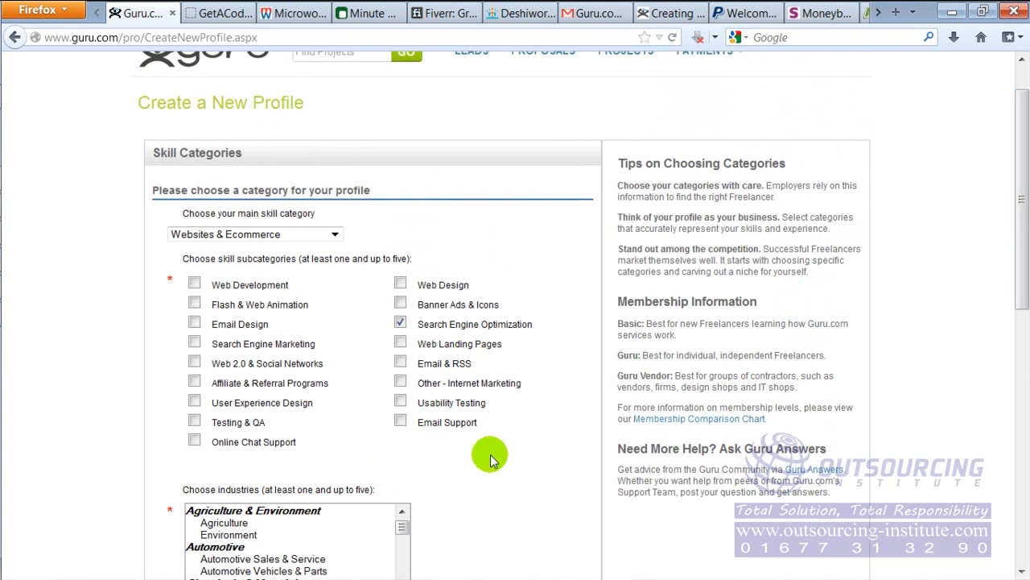
left_click_drag(1019, 164, 1019, 246)
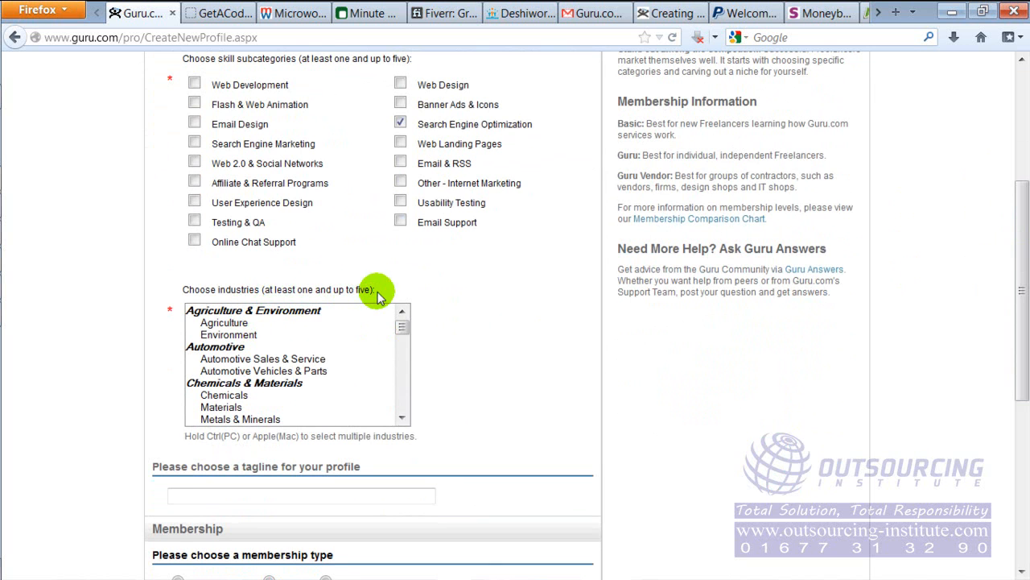
left_click(402, 328)
mouse_move(405, 329)
left_mouse_down()
mouse_move(405, 352)
mouse_move(405, 329)
left_mouse_up()
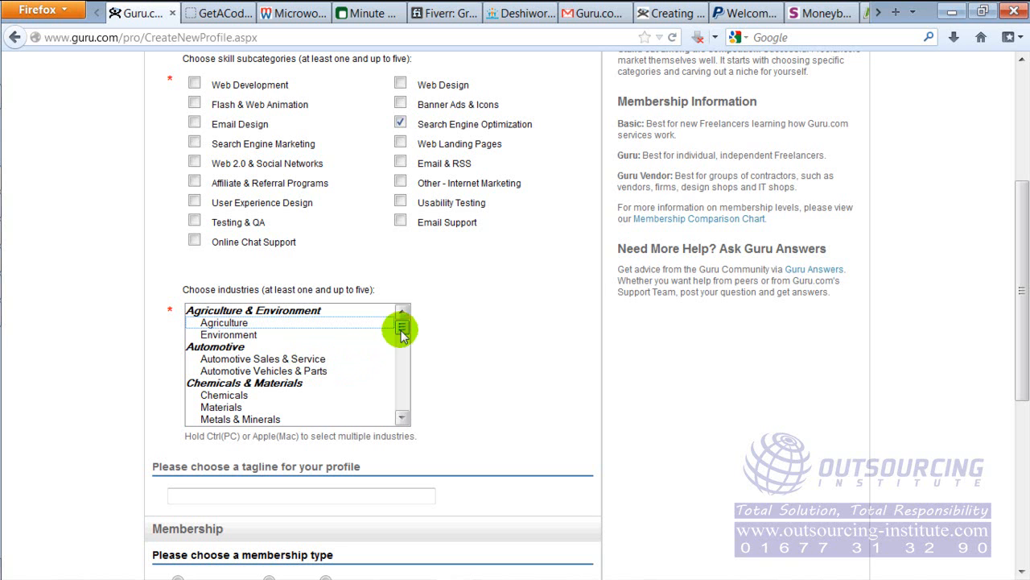
left_click(402, 418)
scroll(405, 420, "down", 4)
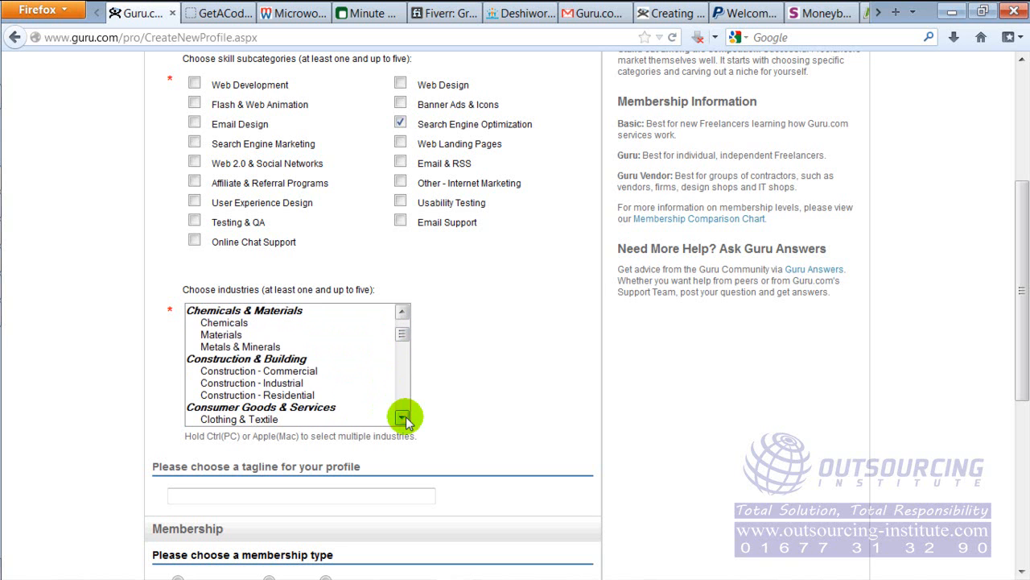
left_click(403, 417)
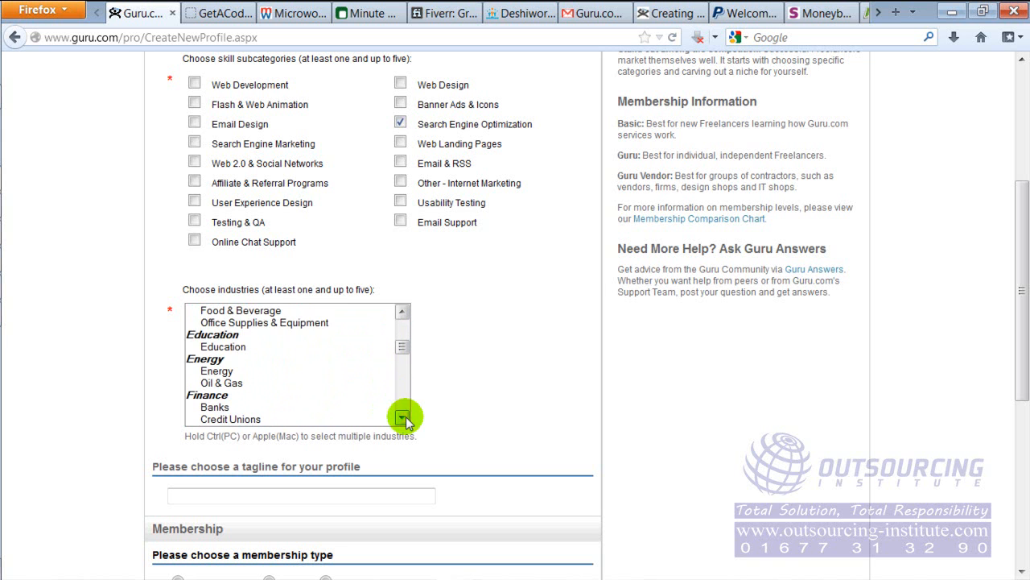
scroll(405, 420, "down", 6)
left_click(402, 418)
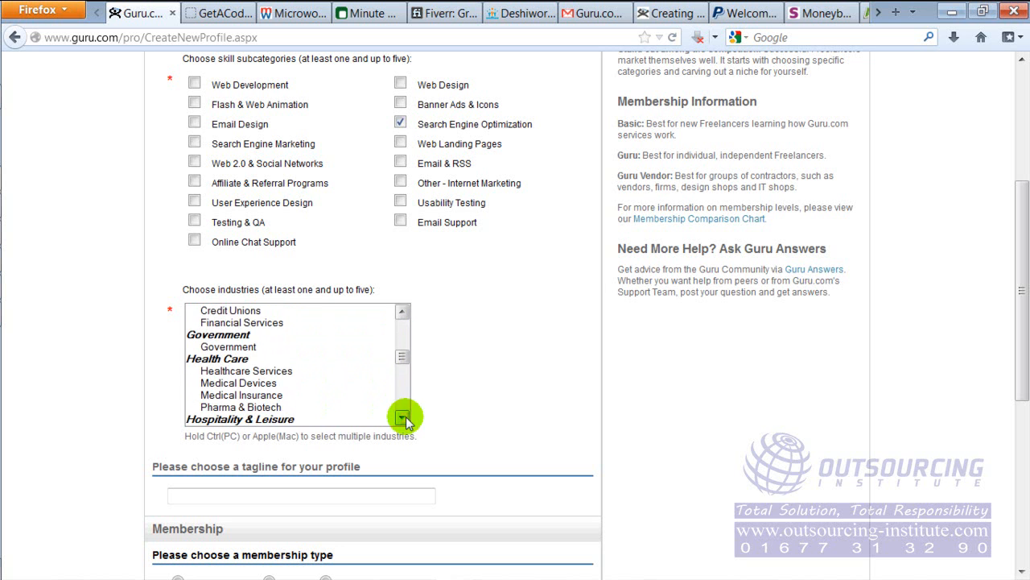
left_click(403, 418)
scroll(404, 420, "down", 7)
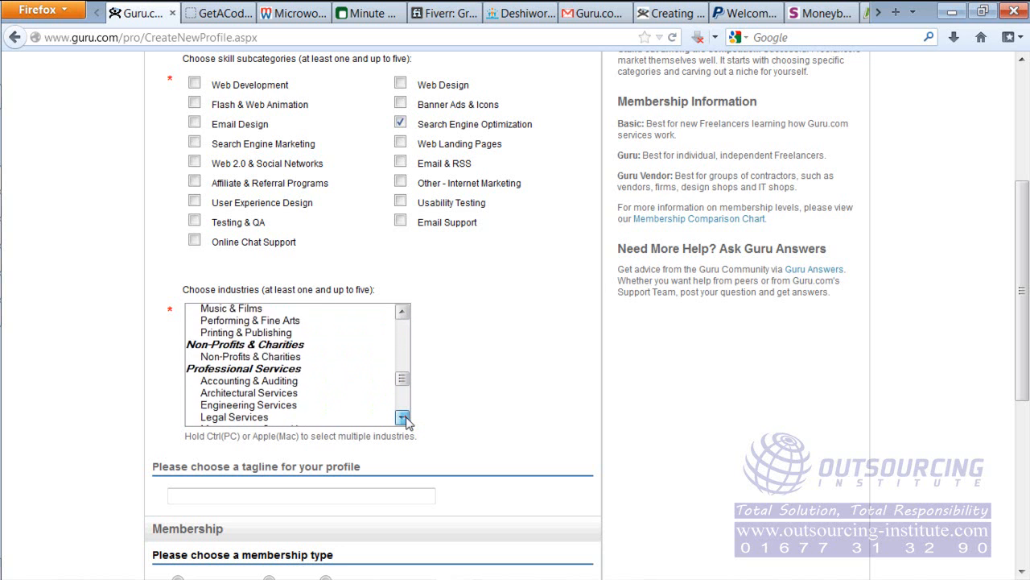
left_click(403, 418)
scroll(405, 421, "down", 4)
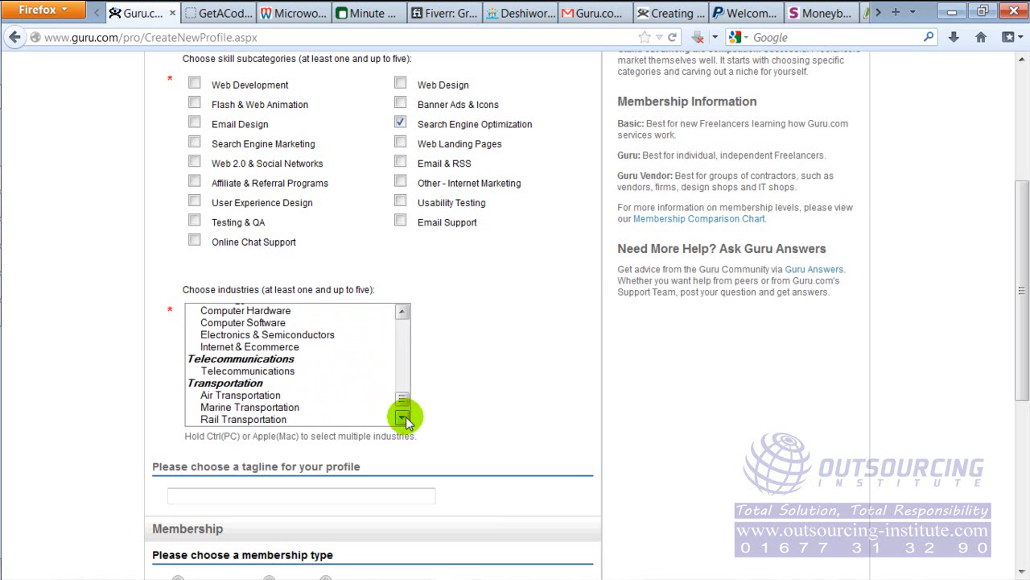
left_click(268, 348)
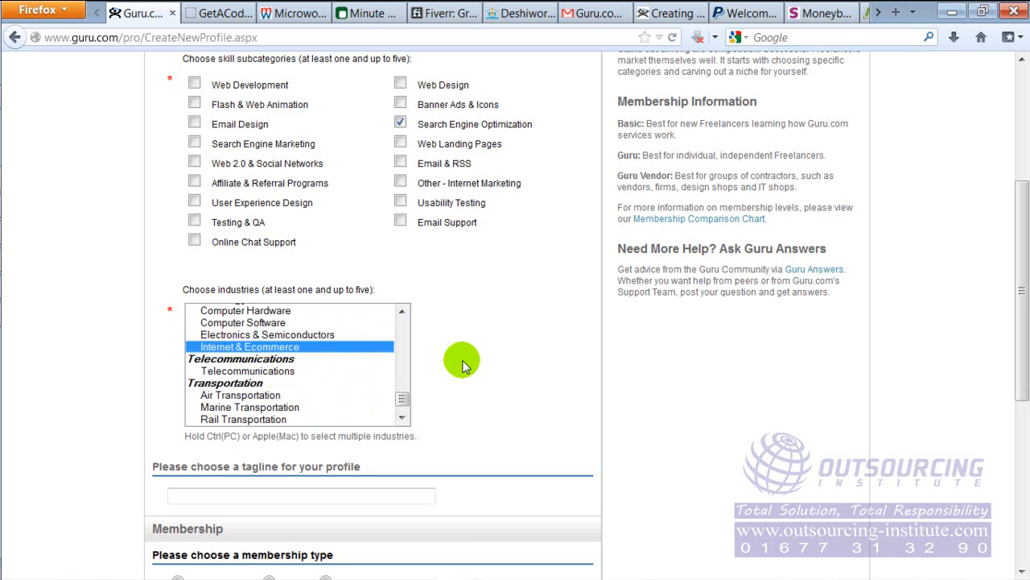
Enter "Off Page SEO | Link Wheel | Quality Backlink Creator" as the profile tagline
left_click_drag(1019, 246, 1019, 338)
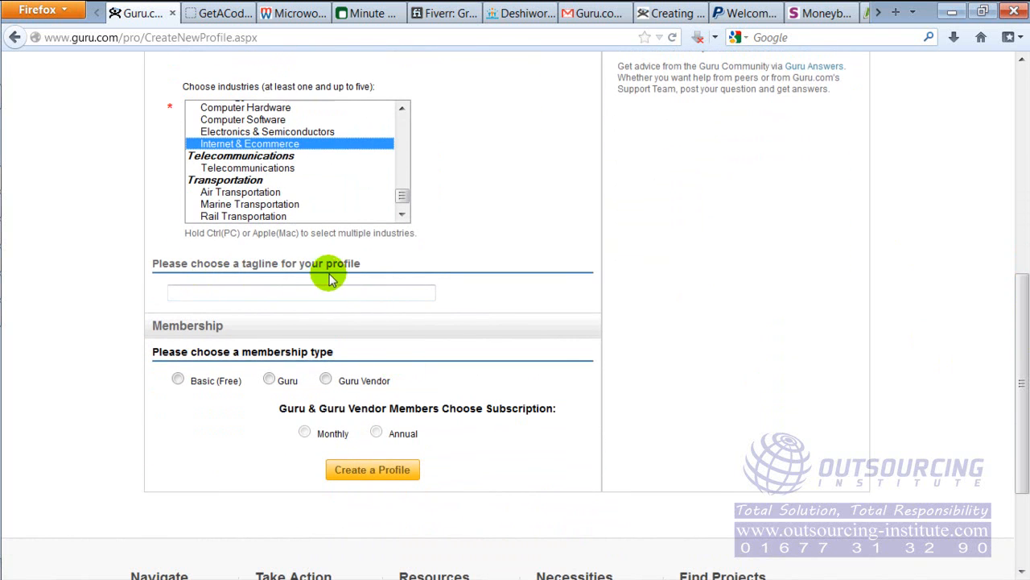
left_click(354, 291)
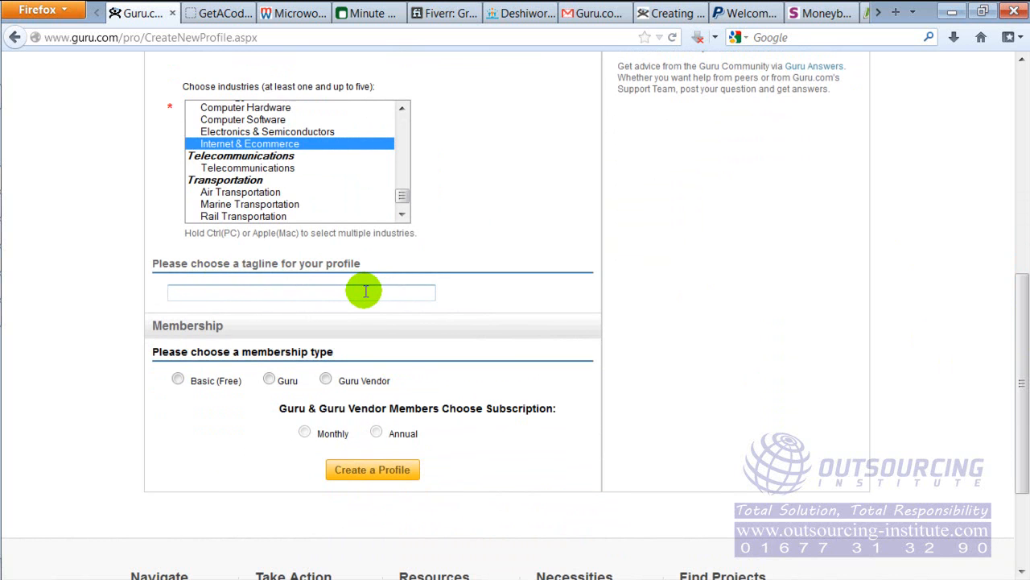
type("Off")
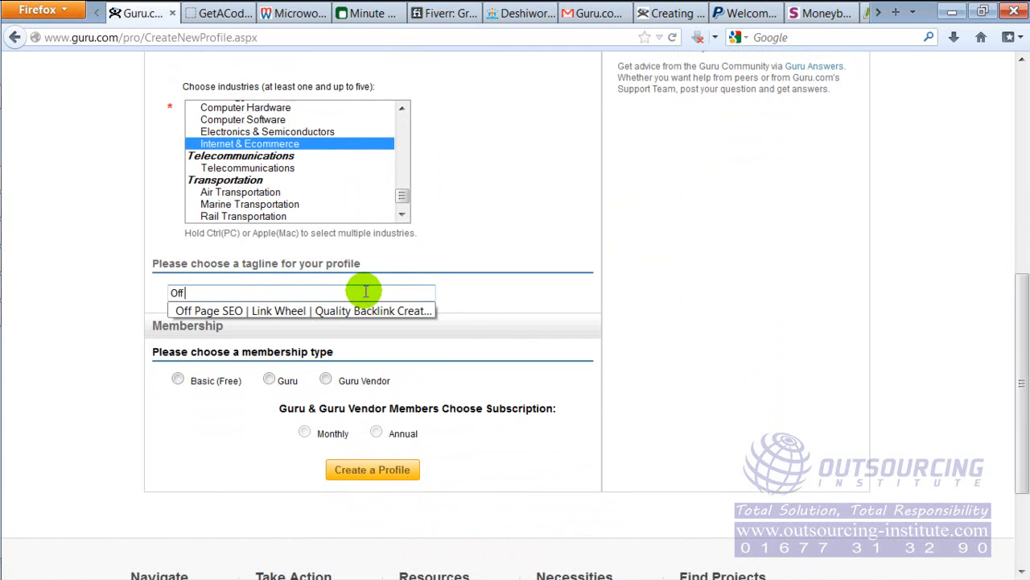
left_click(362, 310)
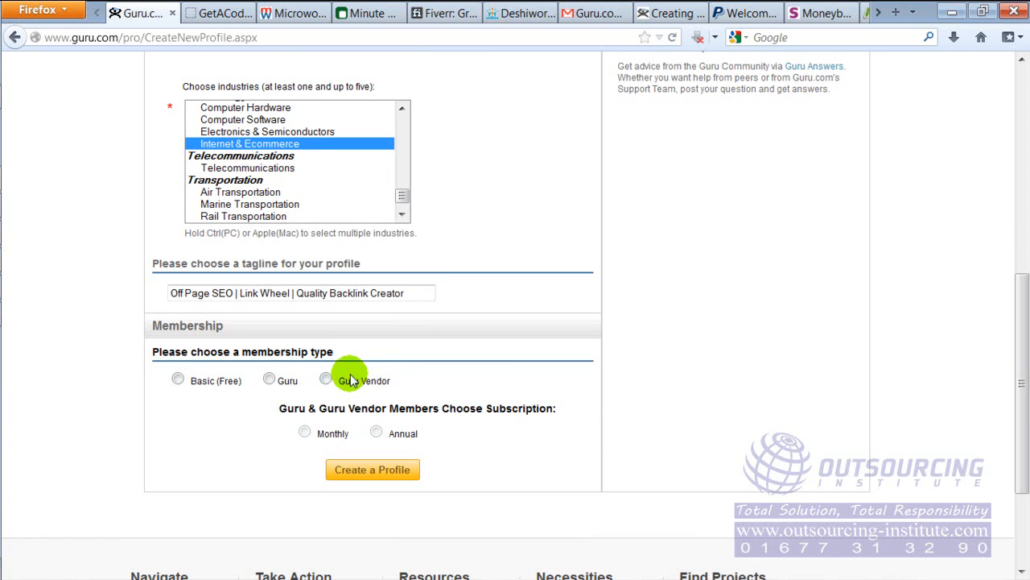
Select the Basic (Free) membership type and create the profile
left_click_drag(1021, 306, 1021, 127)
left_click_drag(618, 329, 719, 413)
left_click_drag(1018, 298, 1018, 457)
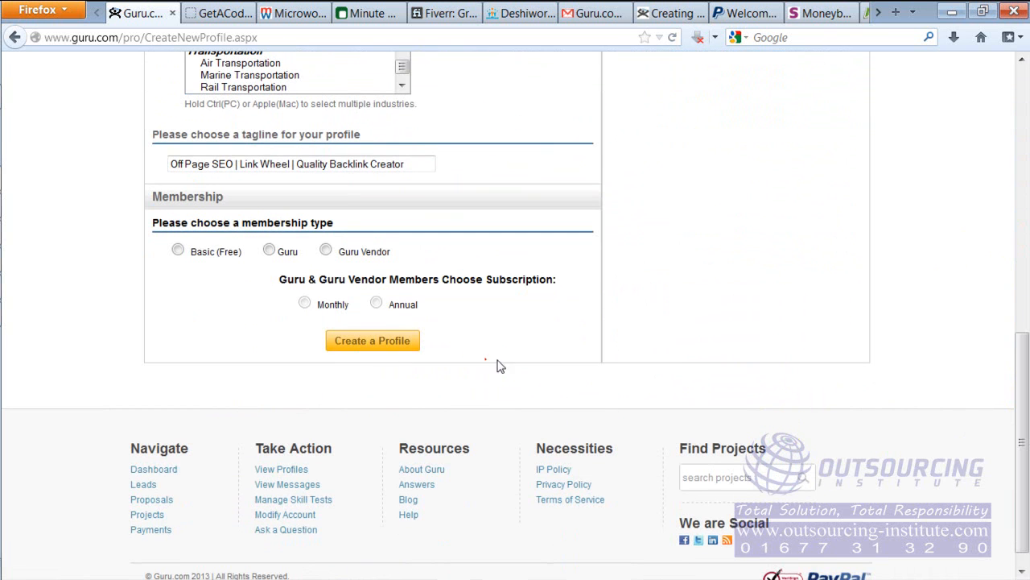
left_click(177, 251)
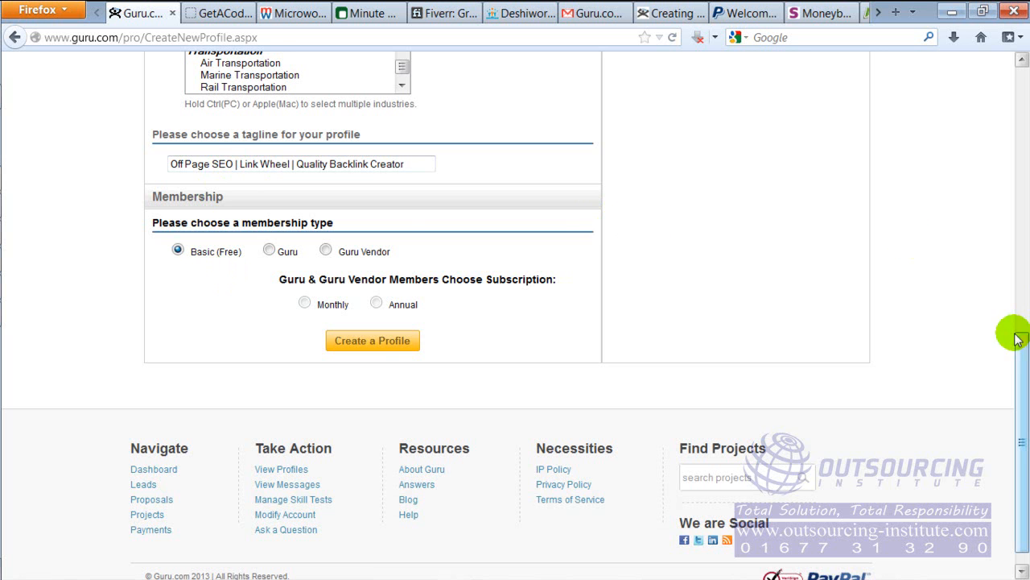
left_click_drag(1022, 368, 1021, 347)
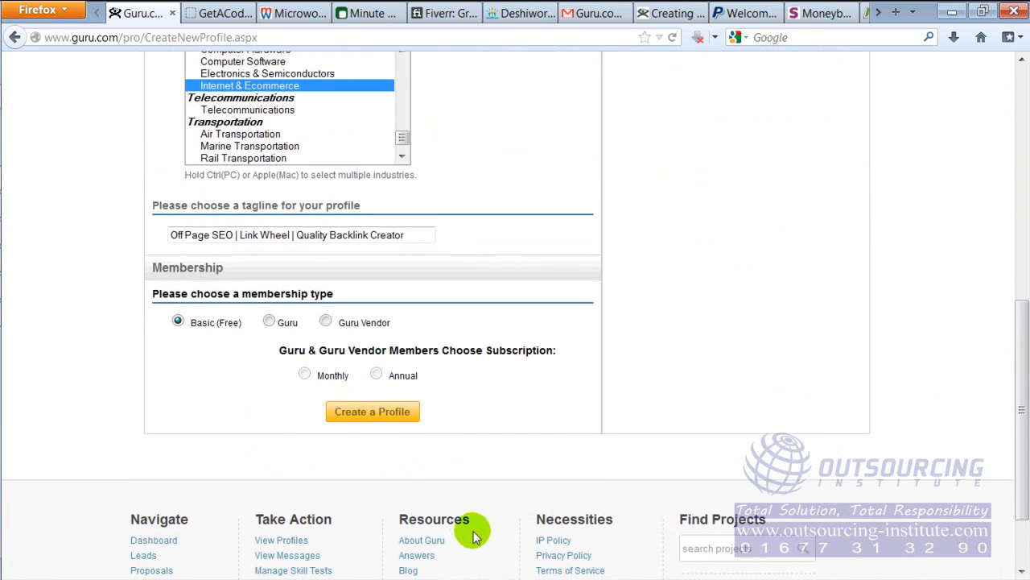
left_click(394, 419)
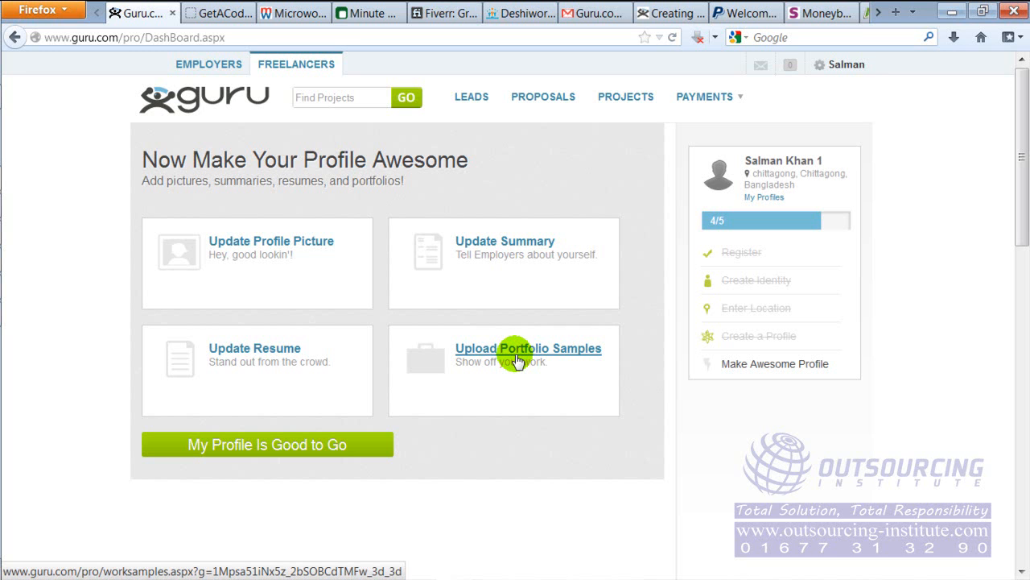
Open the profile picture update page and start adding a new image
left_click(254, 245)
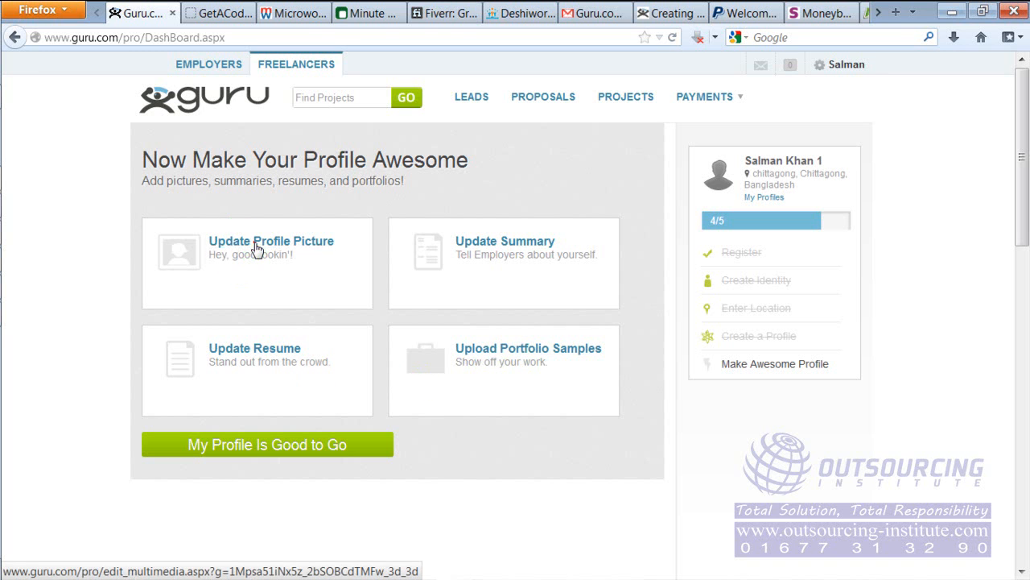
left_click(256, 246)
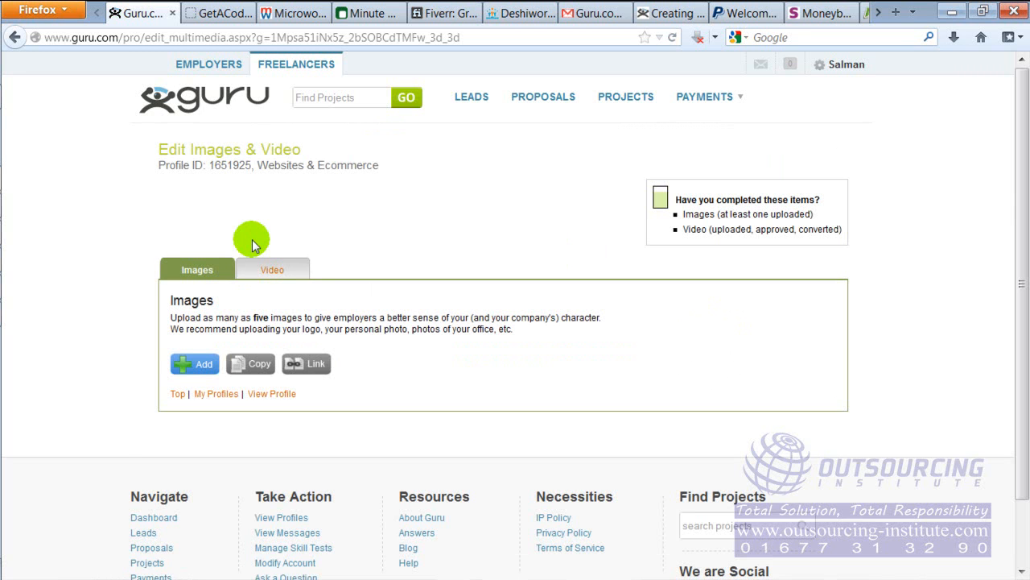
left_click(201, 366)
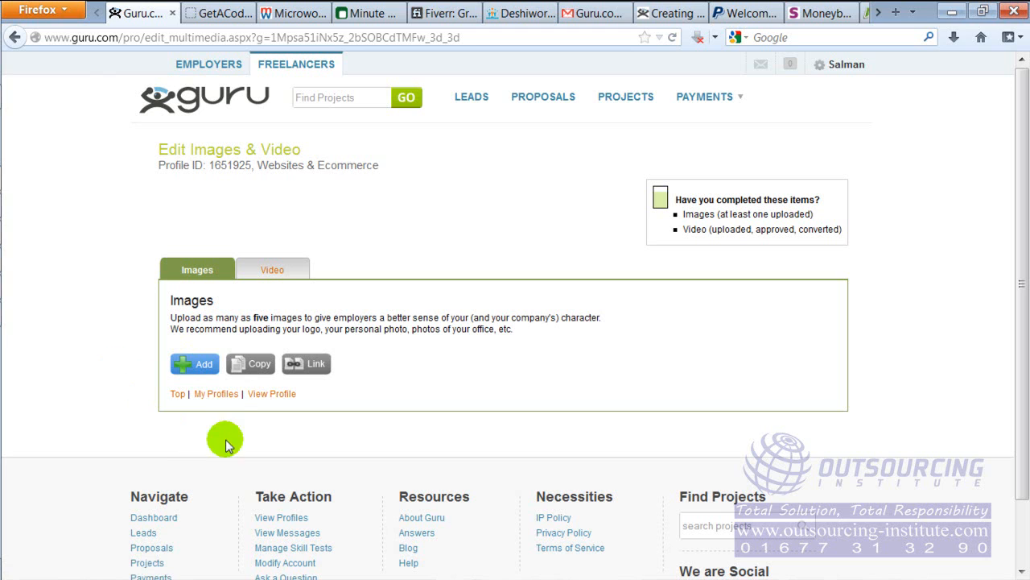
left_click(207, 363)
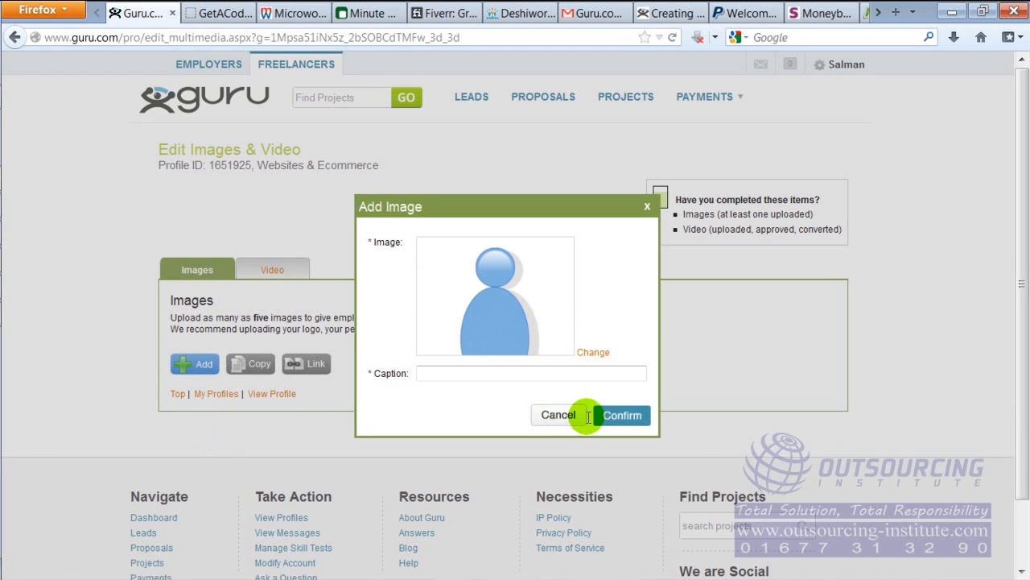
Upload index.jpg from the Pictures library as the image and save it with the freelancer's full name as caption
left_click(587, 352)
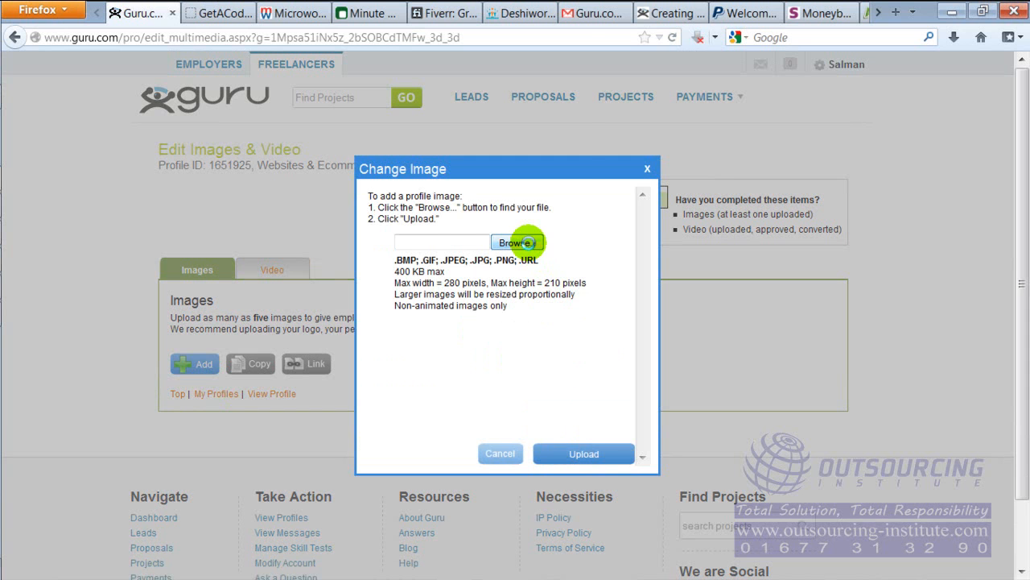
left_click(523, 242)
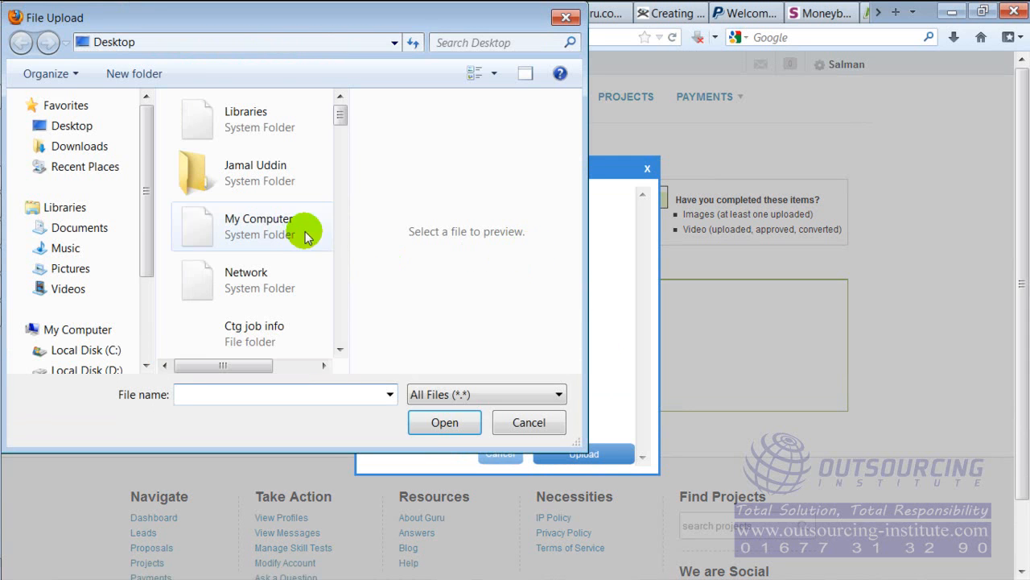
left_click_drag(340, 116, 339, 272)
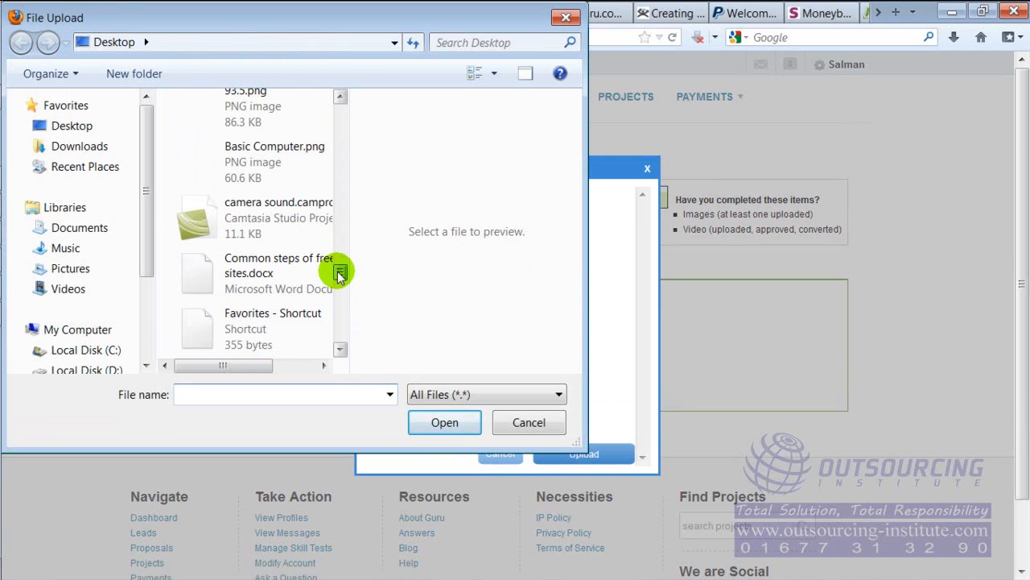
left_click(65, 268)
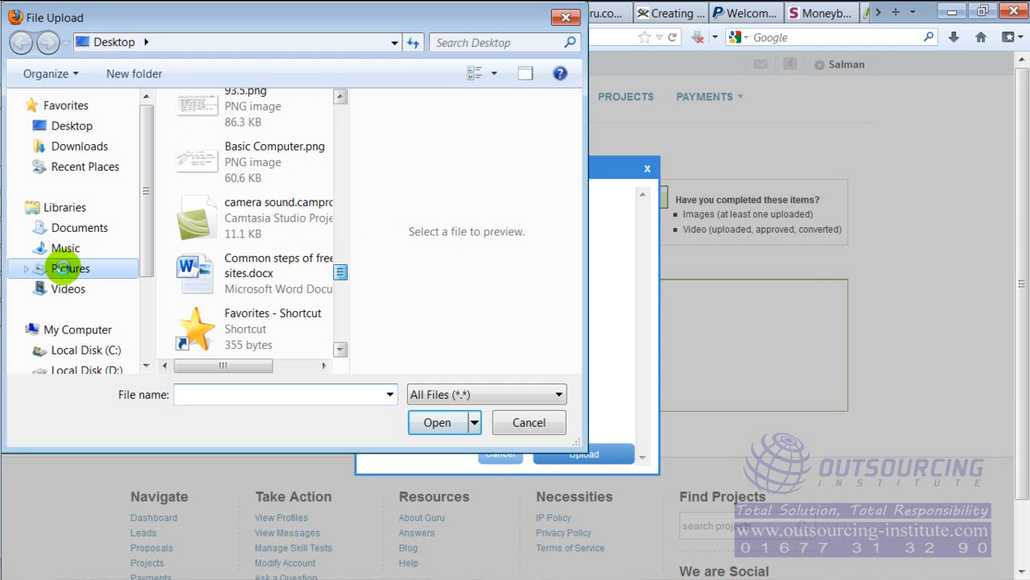
left_click_drag(341, 157, 341, 256)
key("Escape")
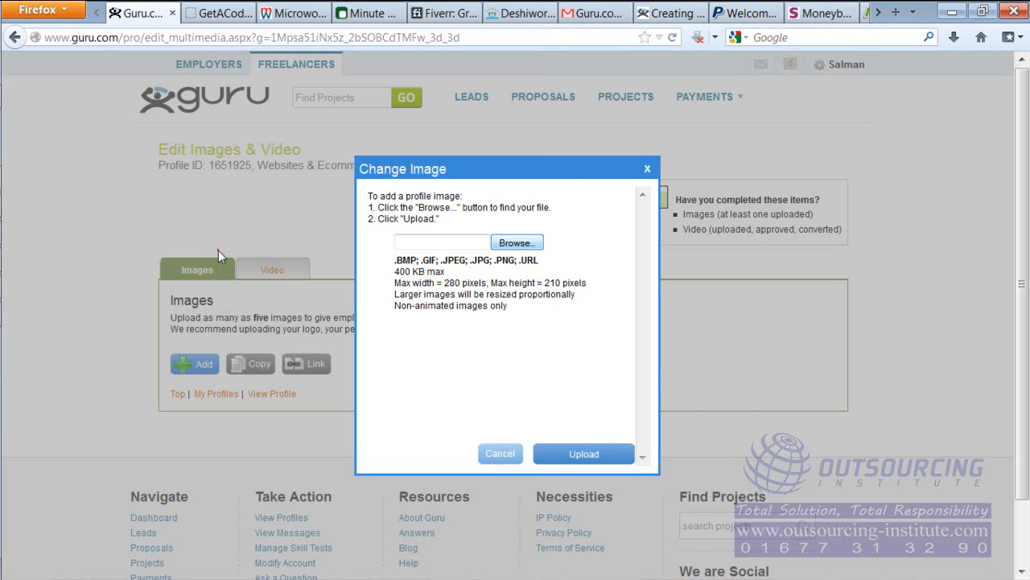
left_click(561, 456)
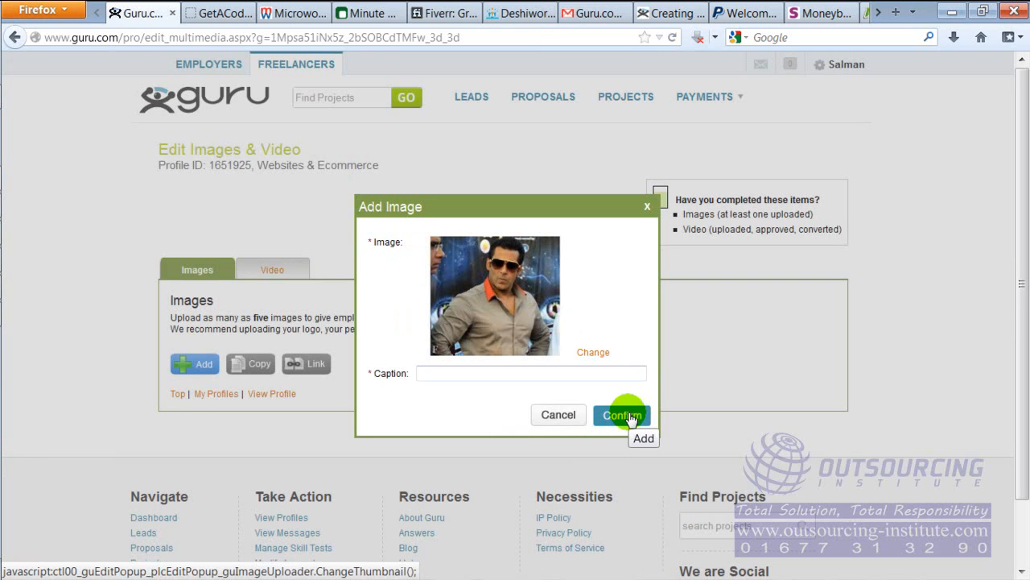
left_click(460, 373)
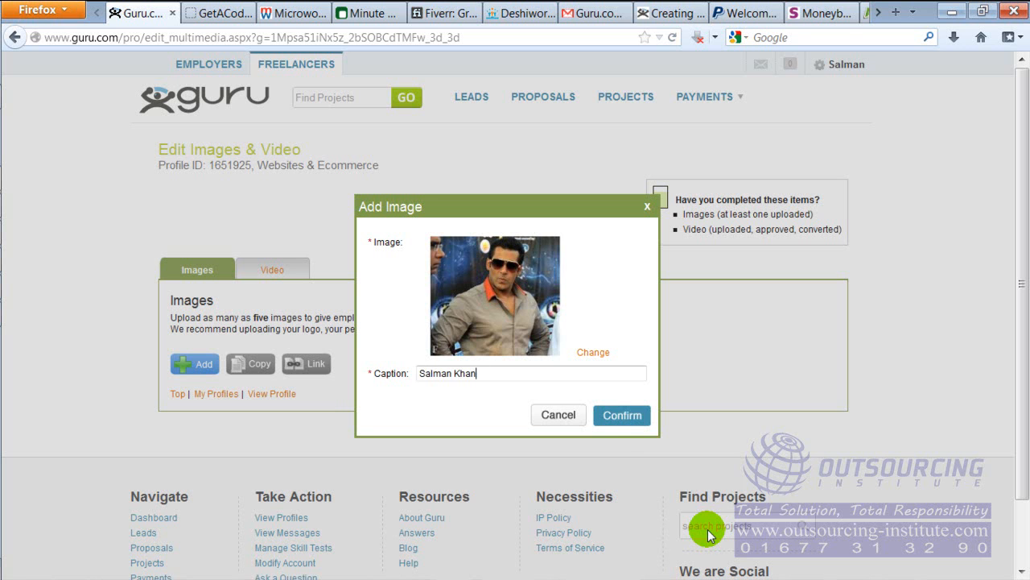
left_click(625, 417)
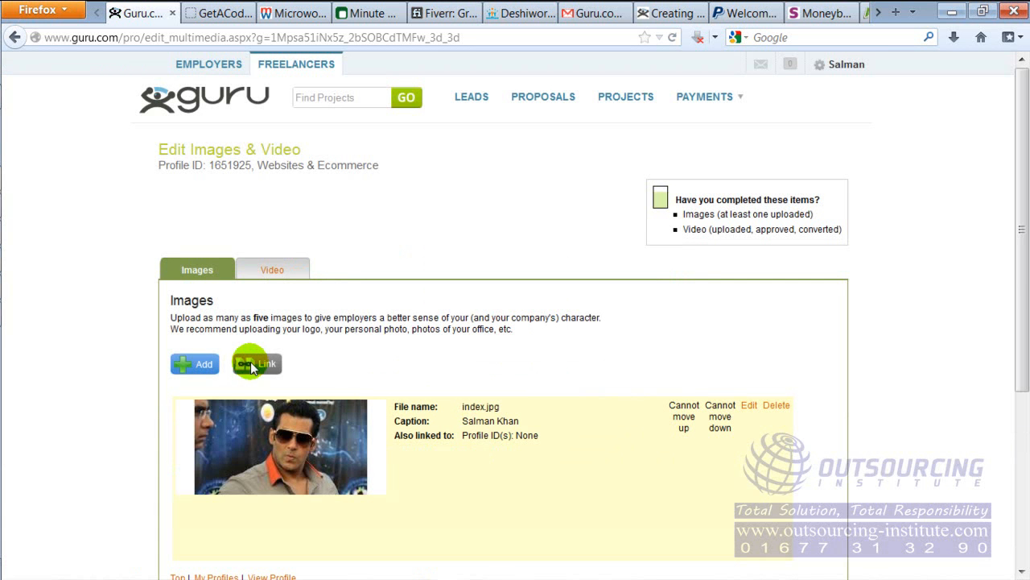
Review the uploaded image entry and the list of required items on the Edit Images & Video page
left_click_drag(1019, 260, 1022, 407)
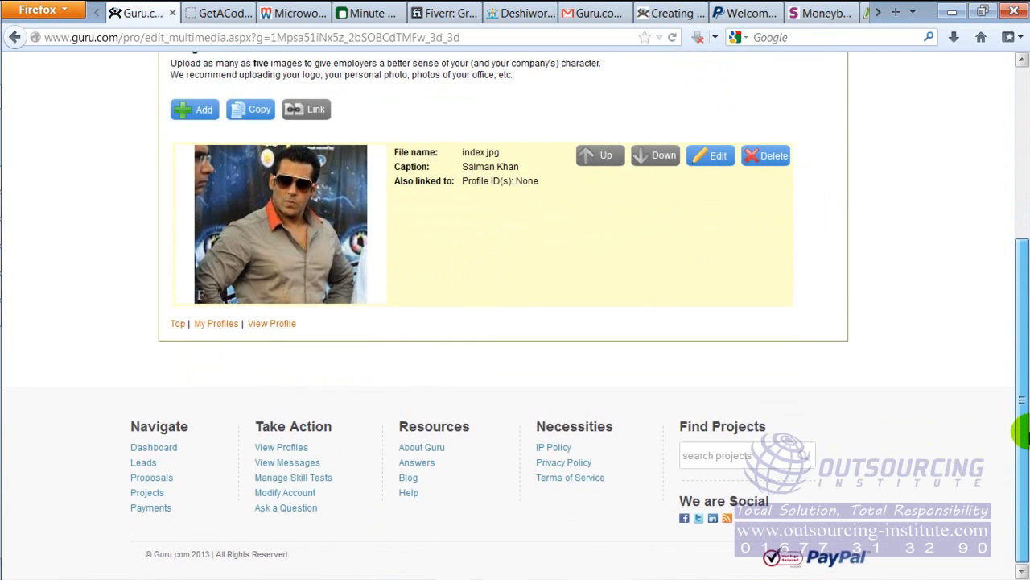
left_click_drag(1023, 437, 1022, 259)
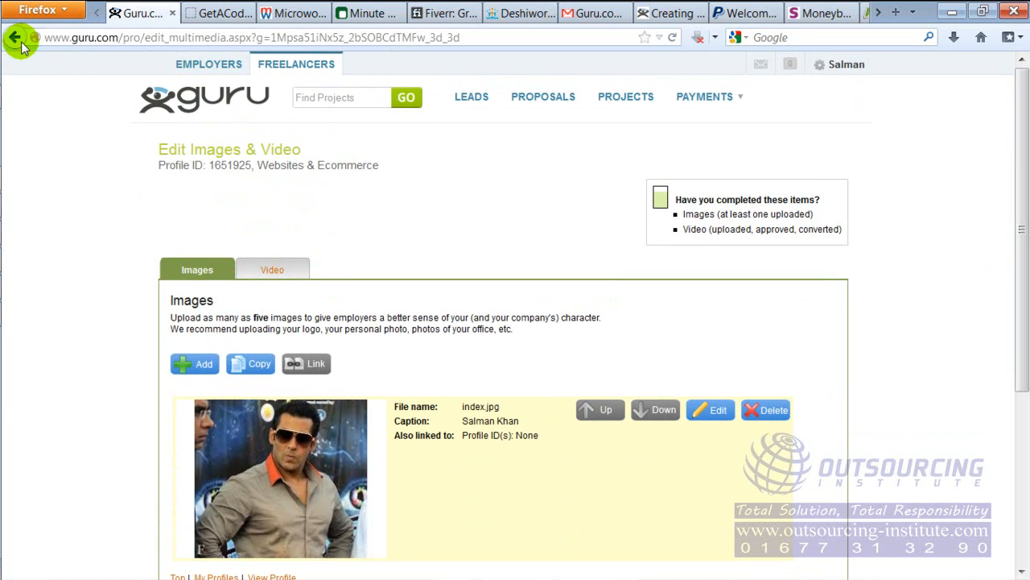
left_click_drag(678, 211, 846, 241)
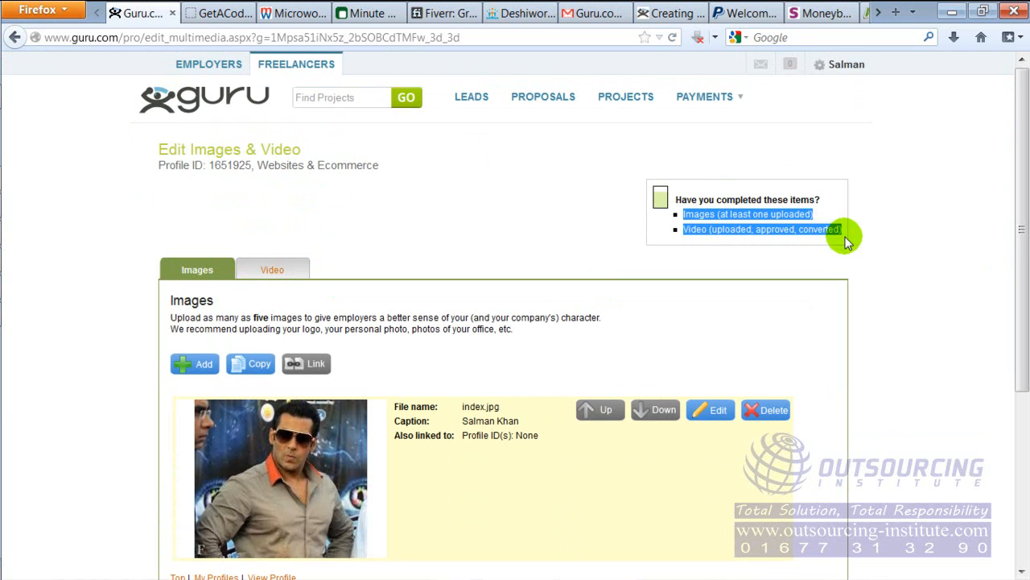
left_click(777, 239)
left_click_drag(702, 236, 747, 278)
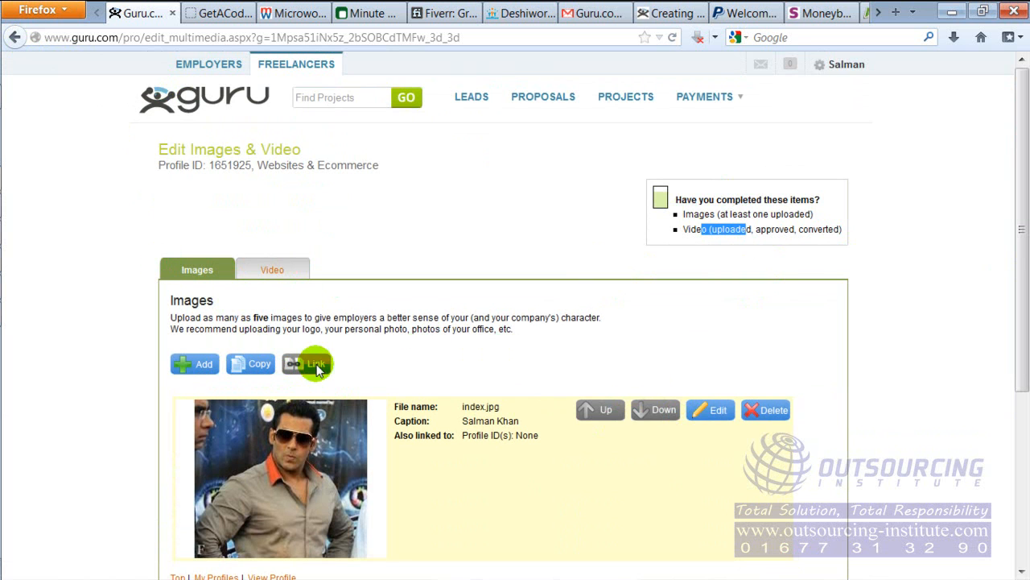
left_click_drag(1021, 197, 1024, 165)
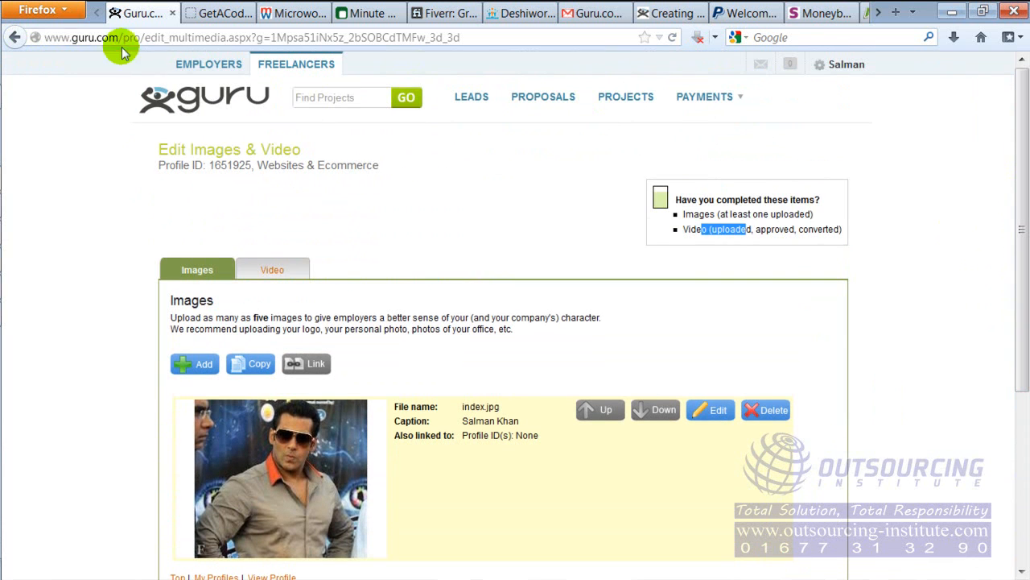
Return to the dashboard and open the resume update page
left_click(16, 37)
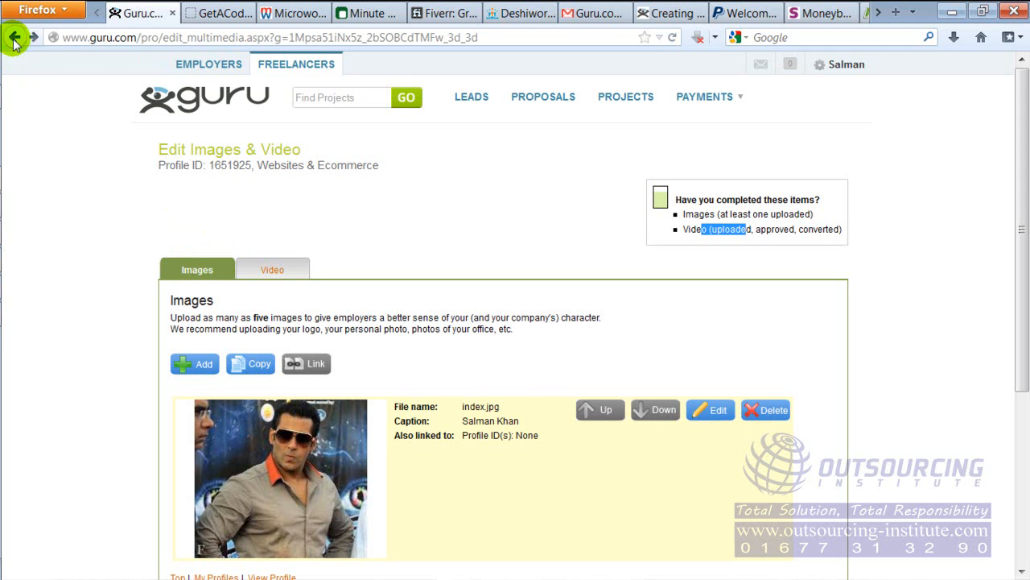
left_click(16, 40)
left_click(16, 40)
left_click(15, 40)
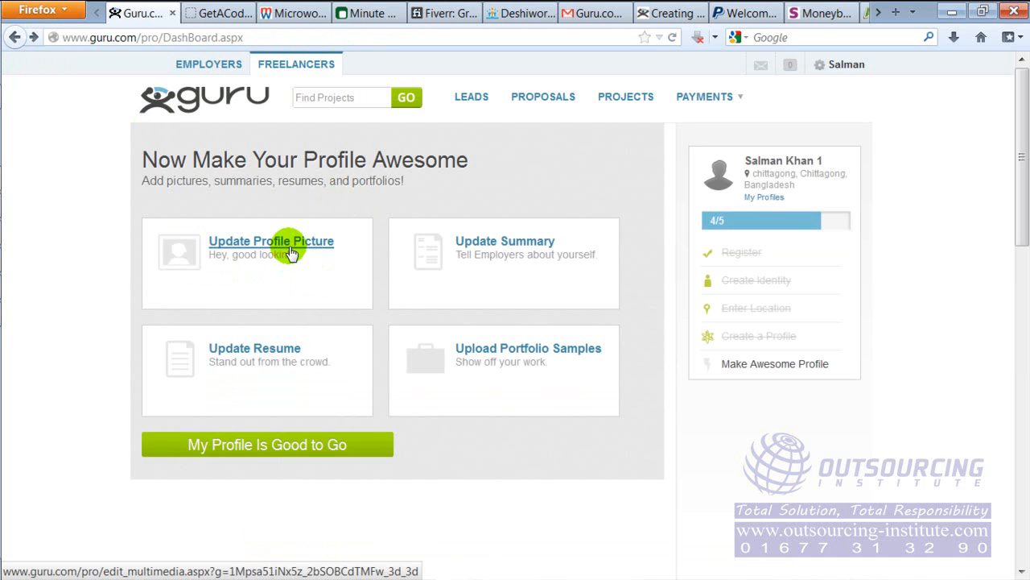
left_click(277, 350)
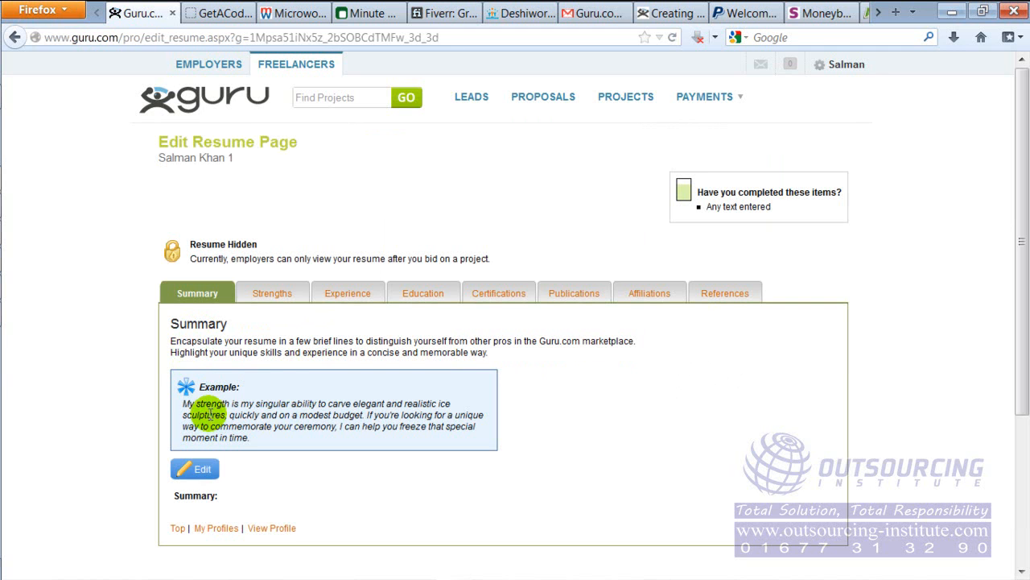
Examine the resume's Summary instructions and example text, and look at the Strengths section
left_click_drag(209, 340, 285, 353)
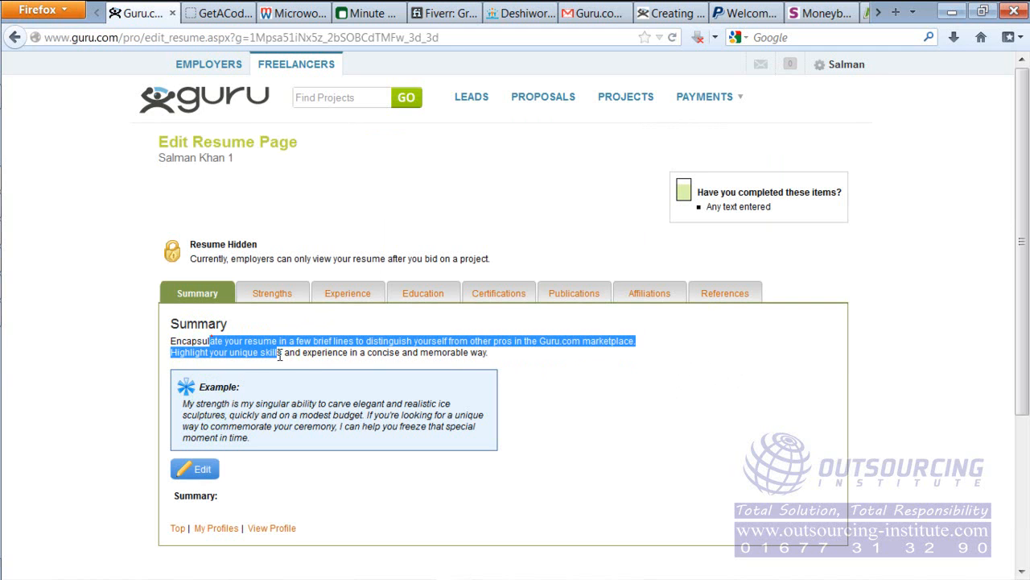
left_click(207, 486)
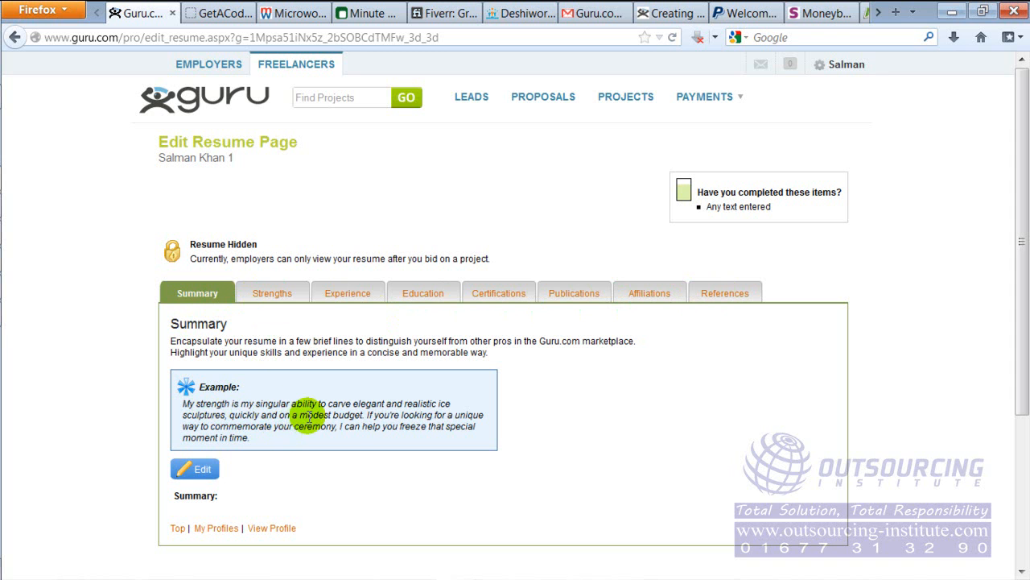
left_click_drag(197, 404, 345, 426)
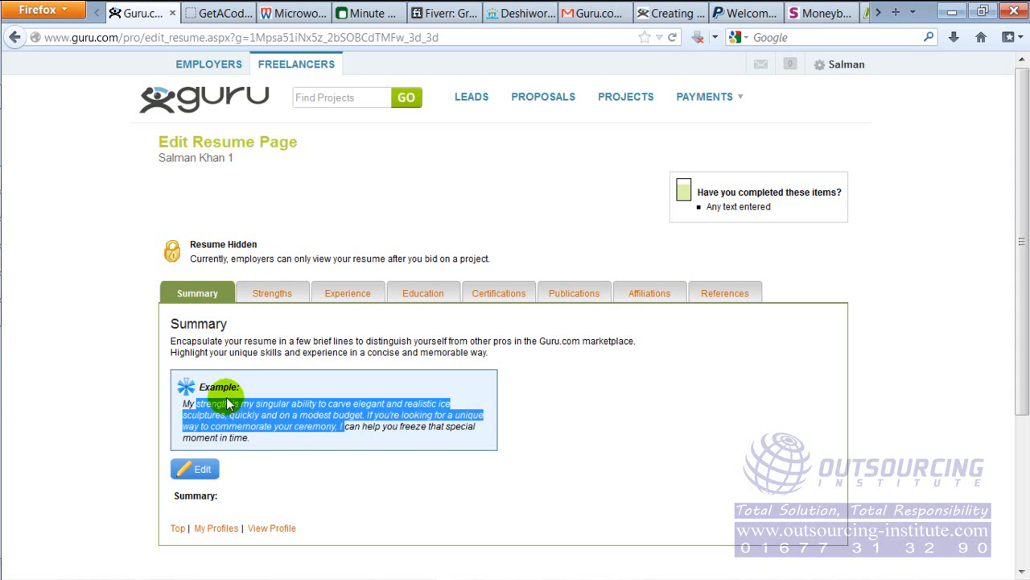
left_click(306, 369)
left_click(279, 295)
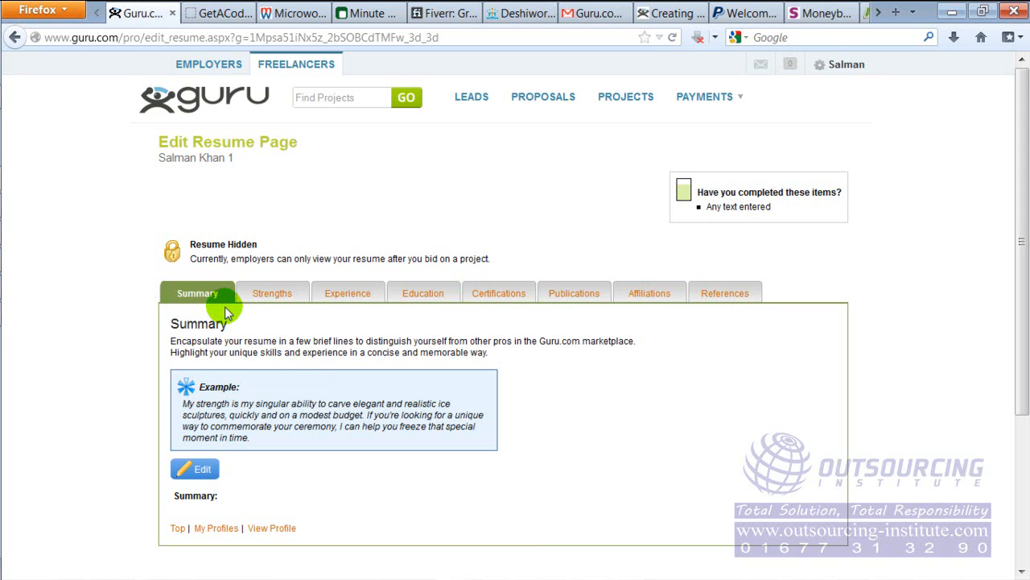
Return to the dashboard and open the profile's summary update page to review its instructions and tagline
left_click(18, 40)
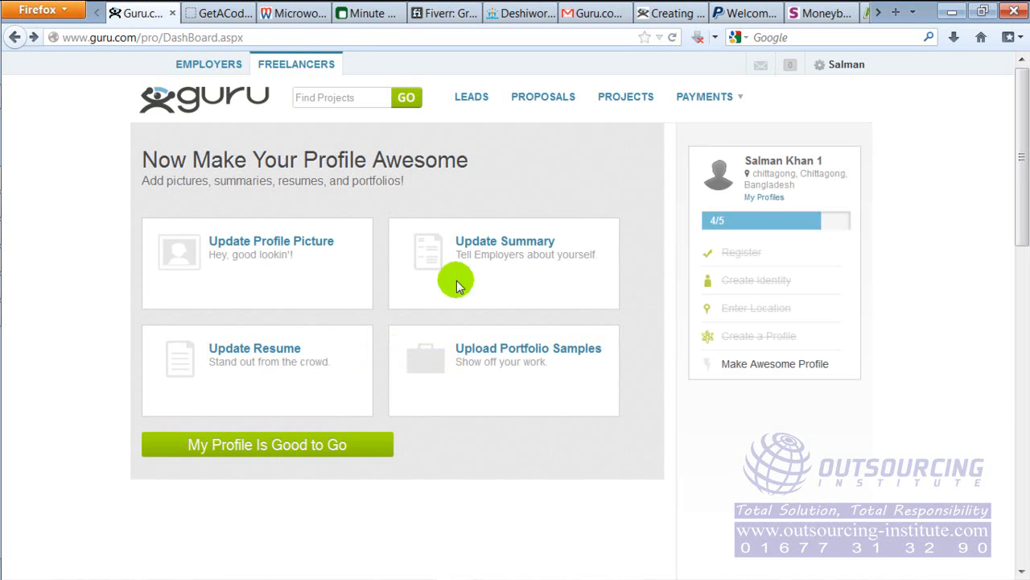
left_click(506, 244)
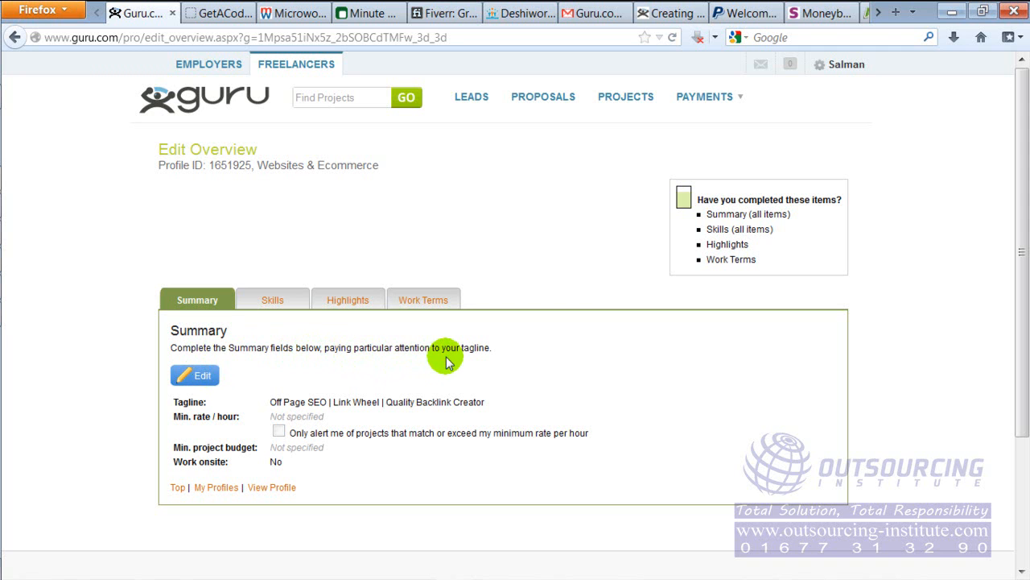
left_click_drag(415, 348, 494, 358)
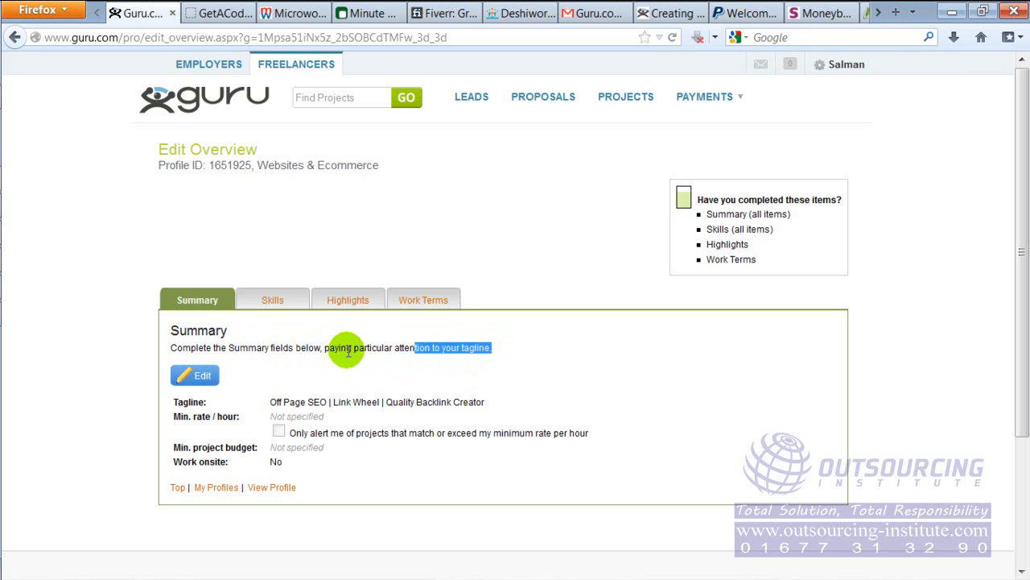
left_click(400, 353)
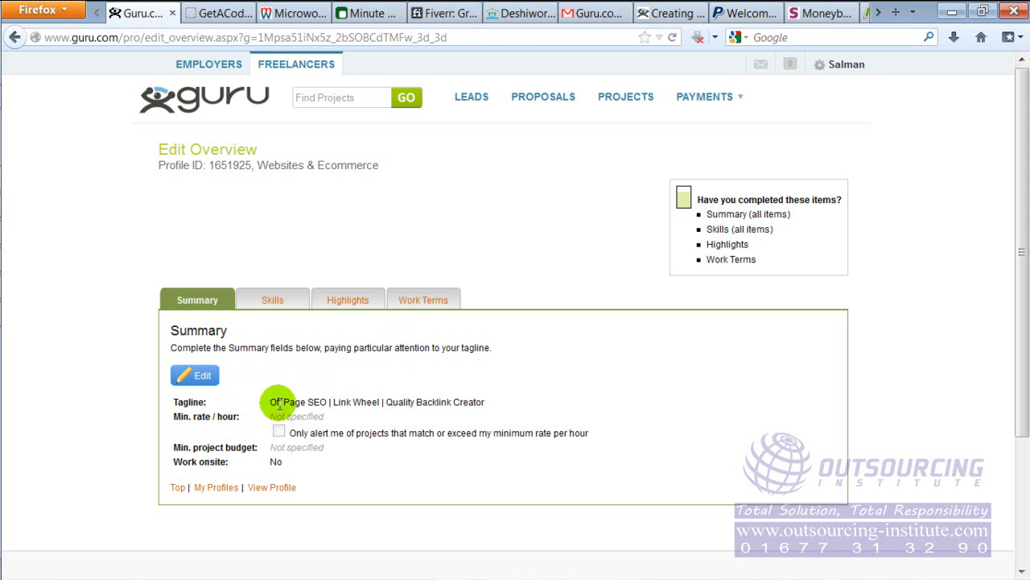
left_click_drag(280, 406, 510, 410)
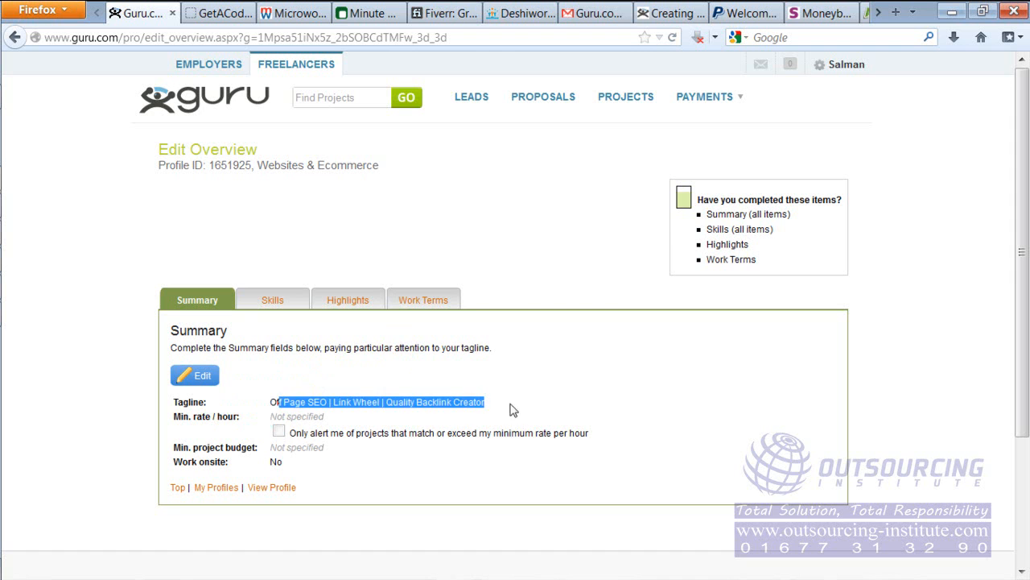
left_click(234, 427)
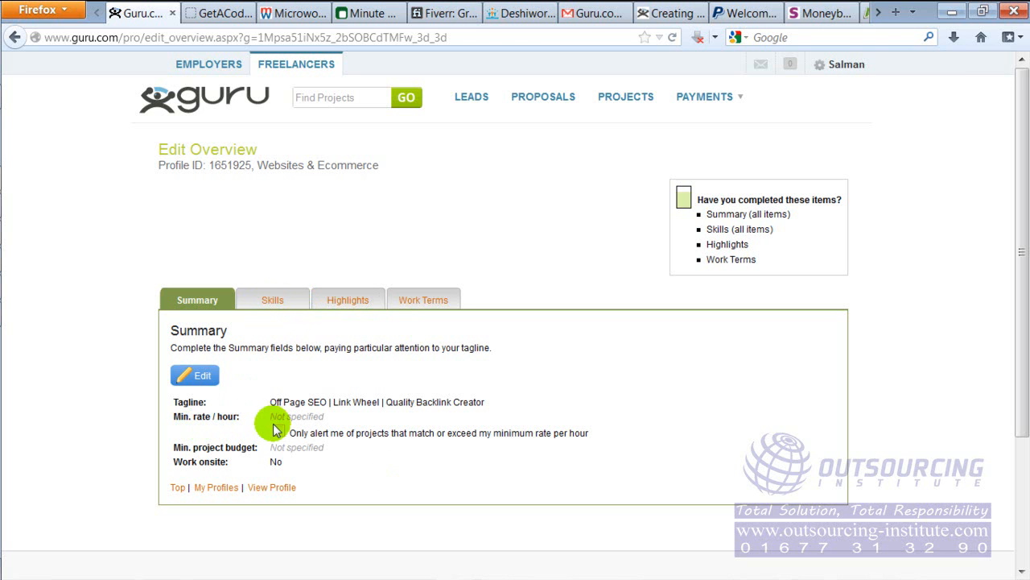
Open the profile summary for editing and set the minimum hourly rate to 8 U.S. dollars
left_click(197, 379)
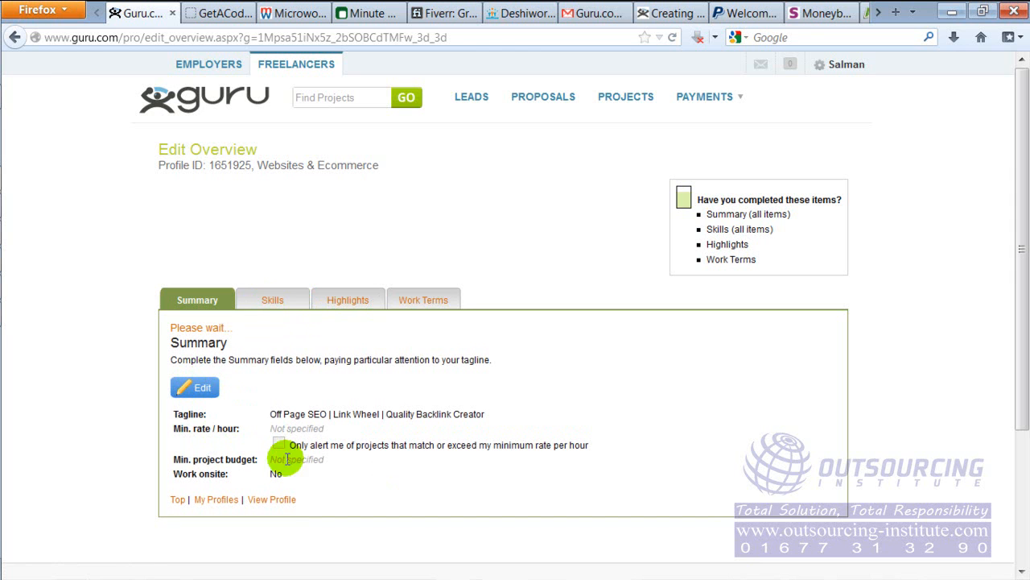
left_click(182, 379)
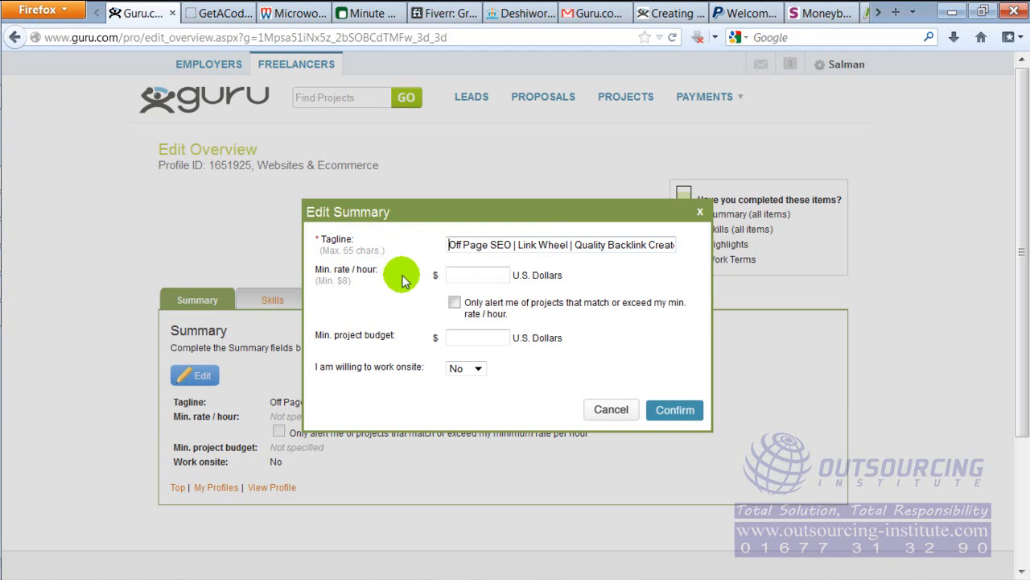
left_click(477, 274)
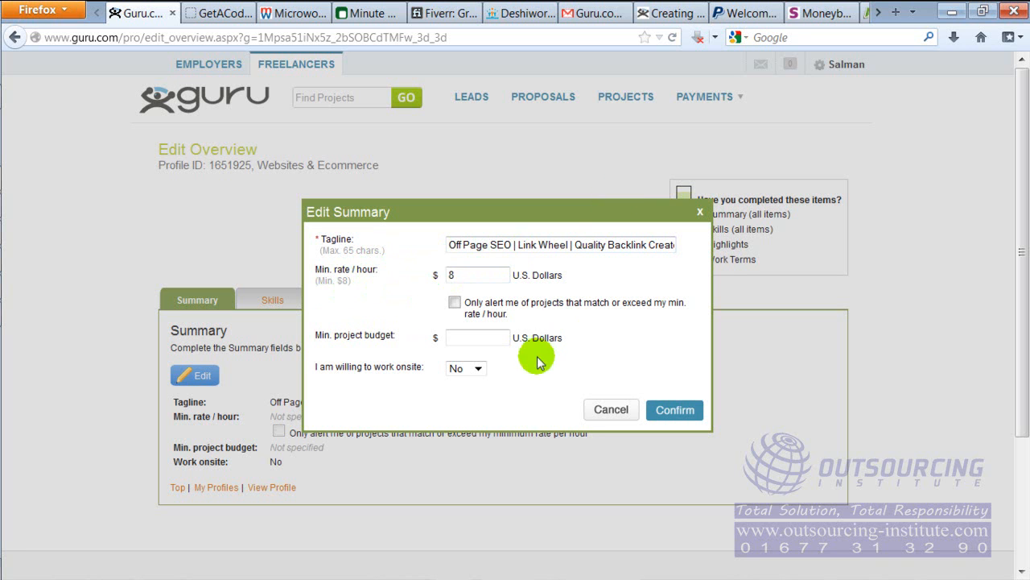
left_click(426, 304)
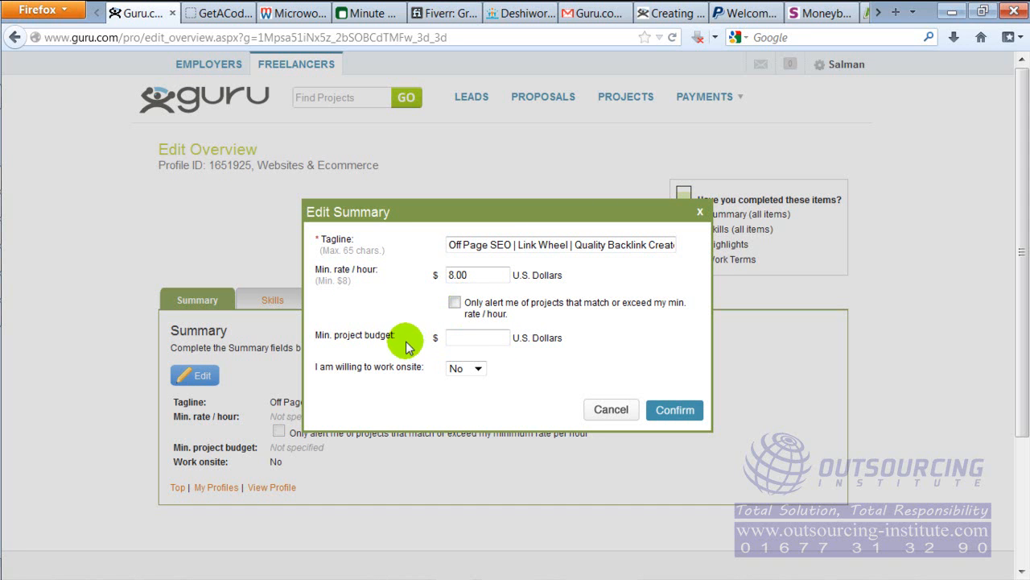
Set the minimum project budget to 100 U.S. dollars, keep onsite work at No, and confirm the summary
left_click(472, 344)
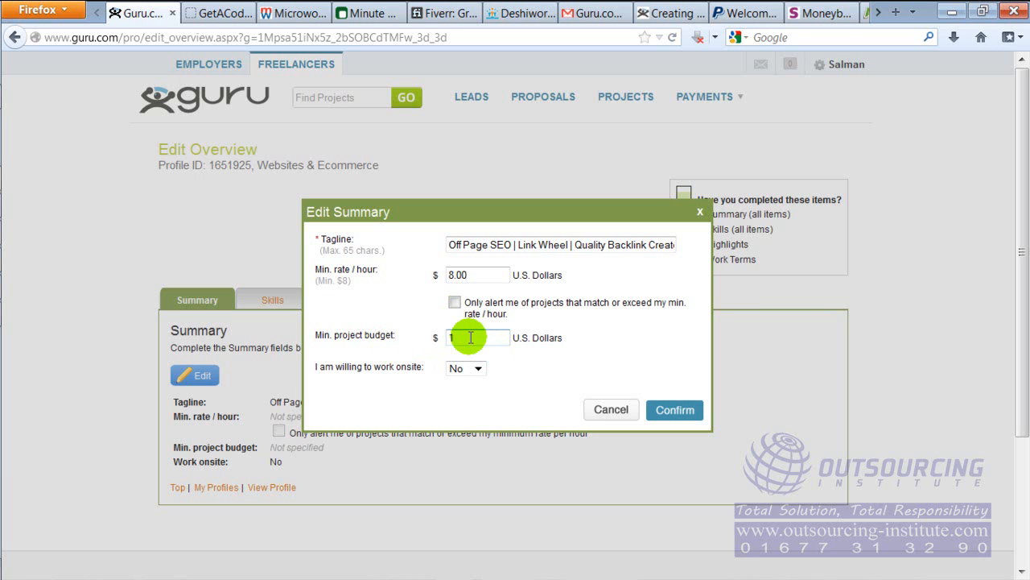
left_click(524, 369)
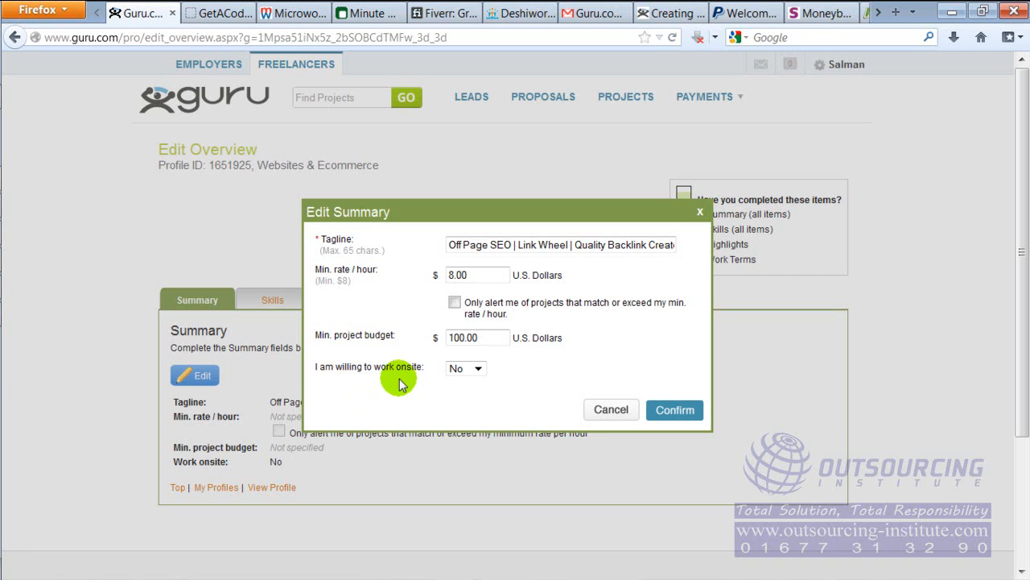
left_click(479, 370)
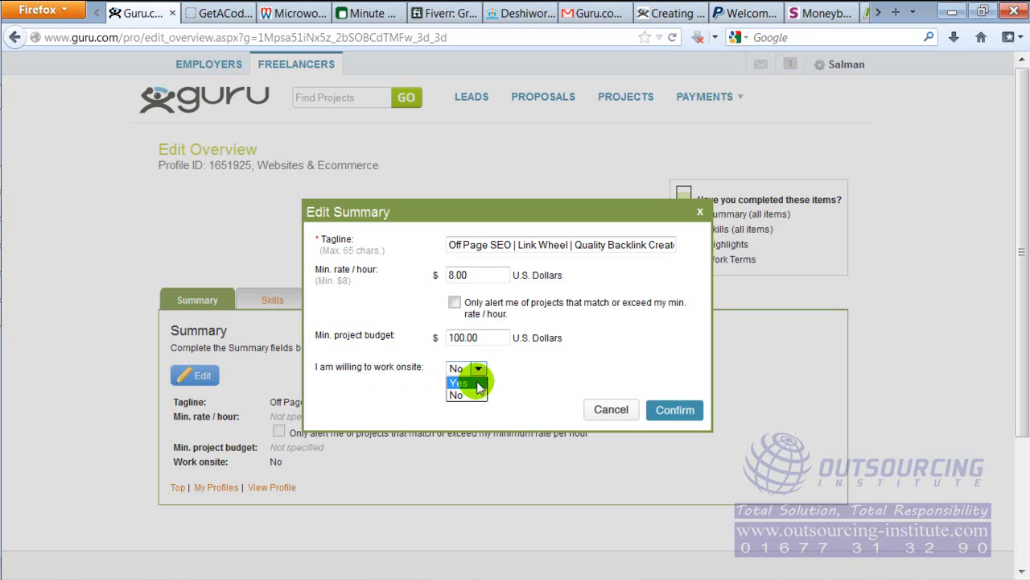
left_click(540, 372)
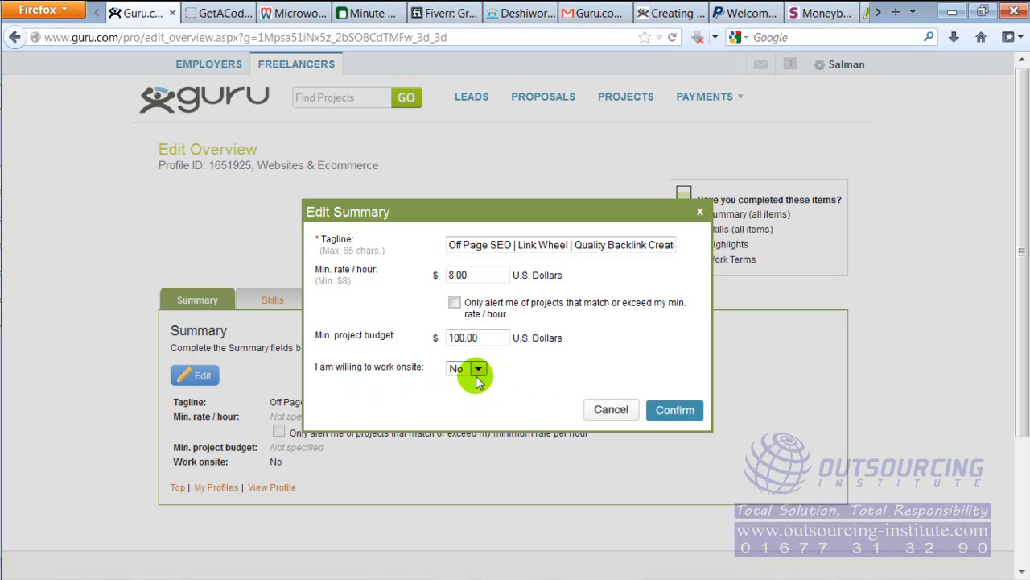
left_click(676, 411)
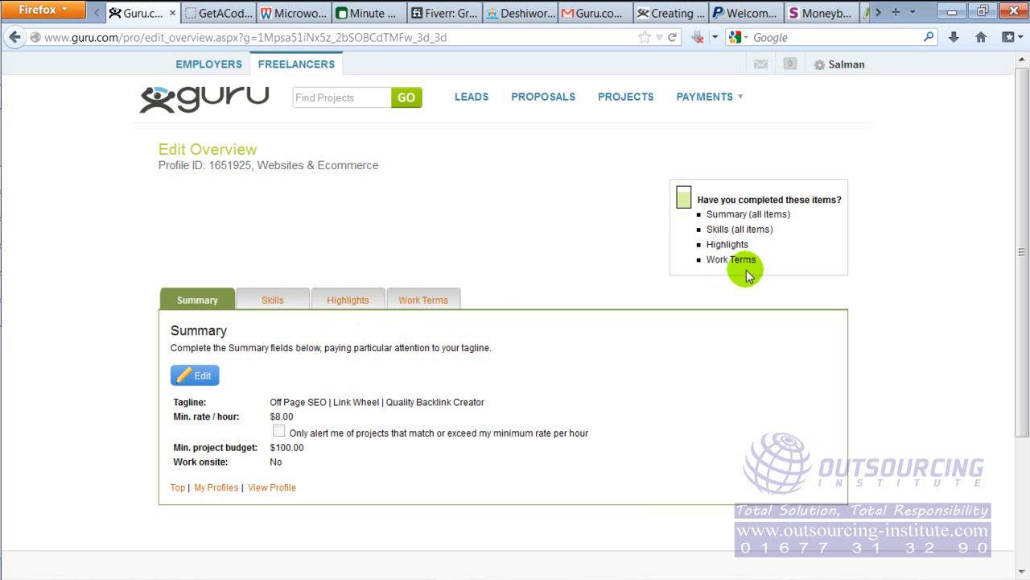
Return to the dashboard, consult the flow chart image in Windows Photo Viewer for the profile creation steps, and switch back to Firefox
left_click(16, 38)
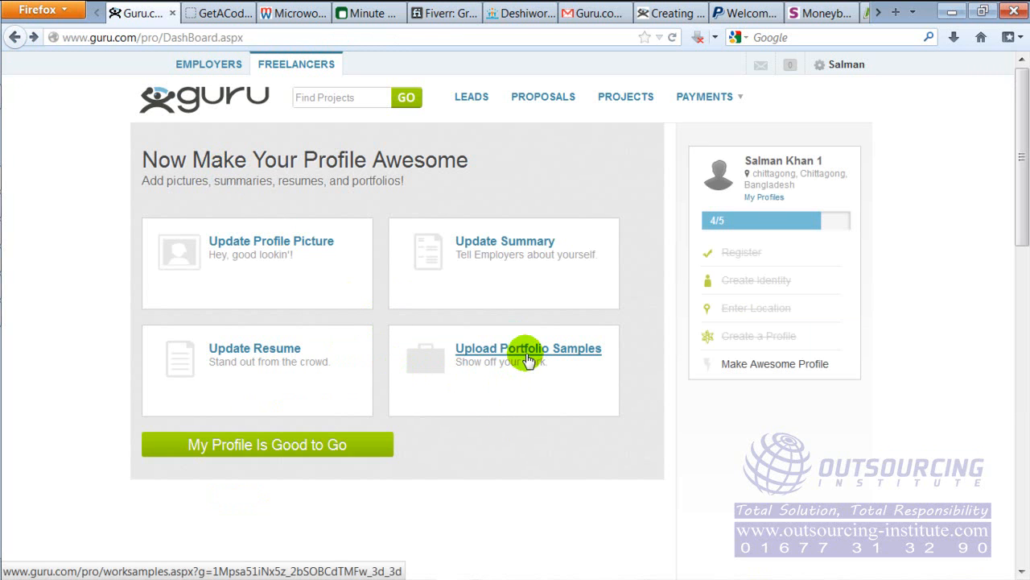
mouse_move(4, 344)
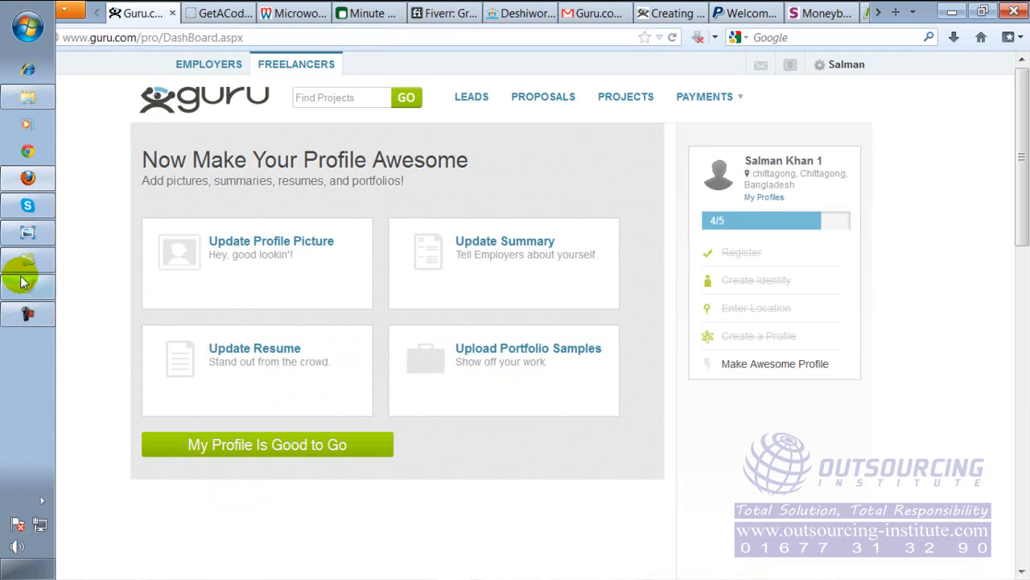
left_click(32, 232)
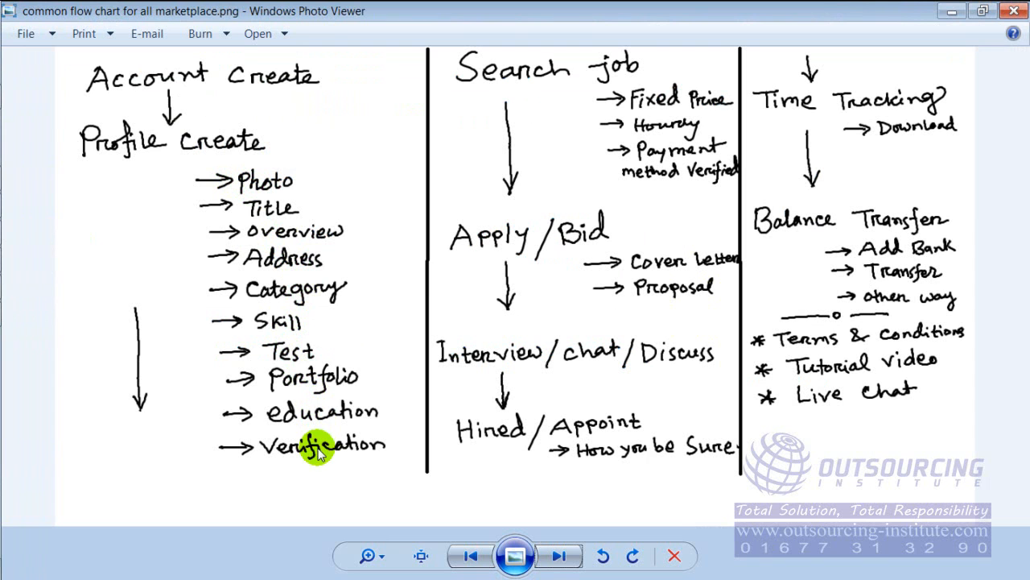
mouse_move(2, 253)
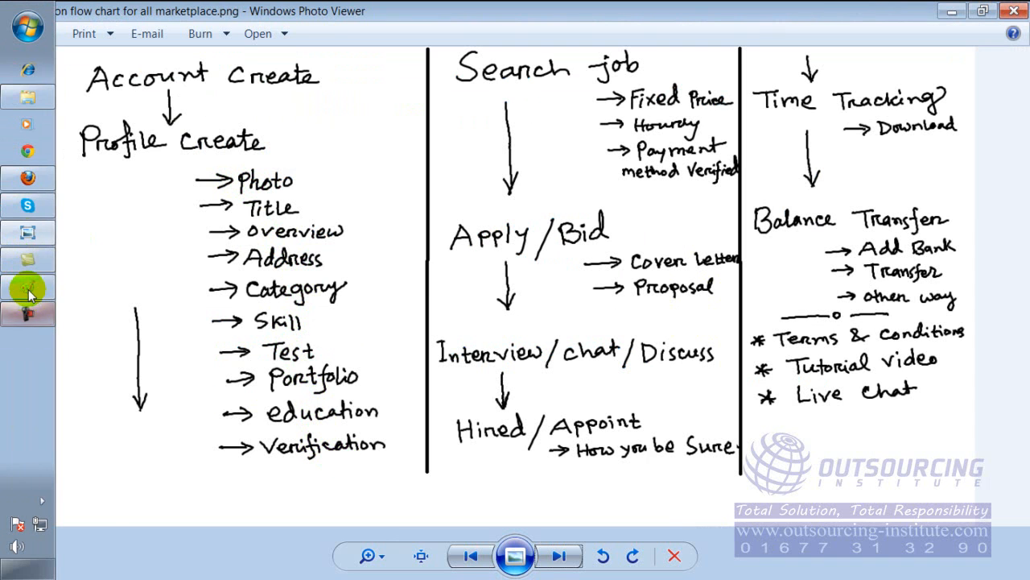
left_click(28, 180)
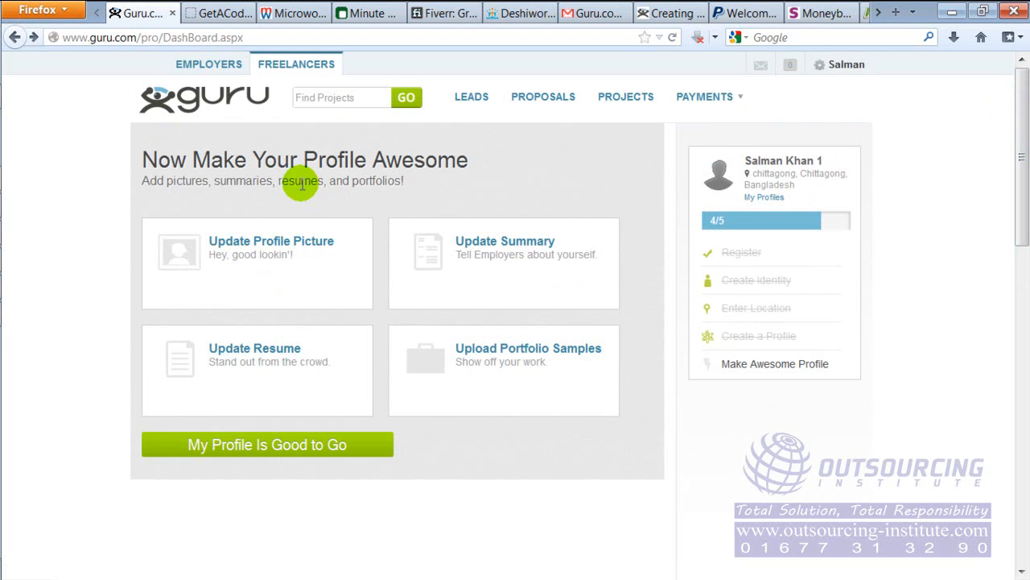
Declare the profile good to go and open Screen Identity from the profile completeness list, focusing the screen name
left_click(320, 449)
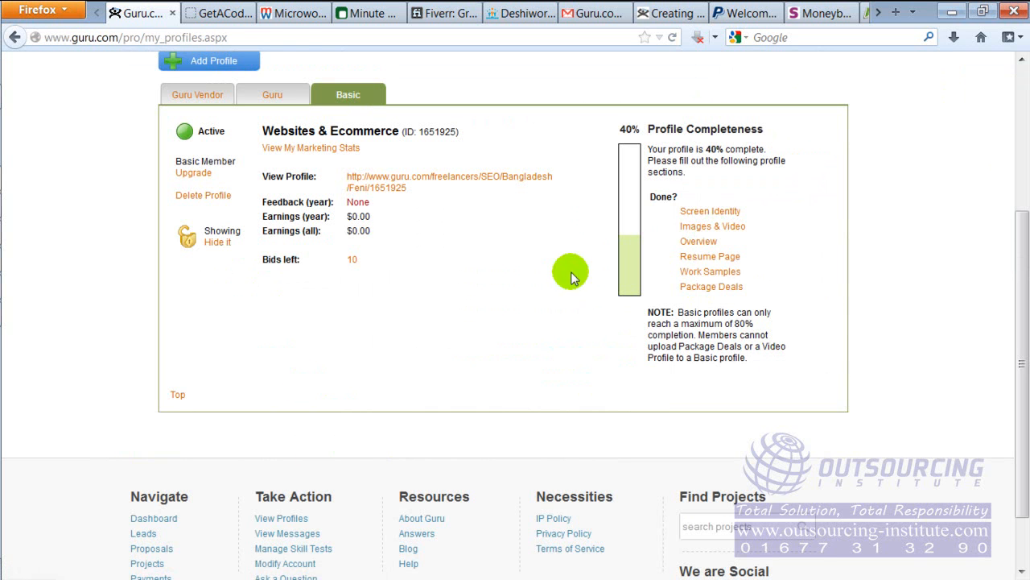
left_click(682, 215)
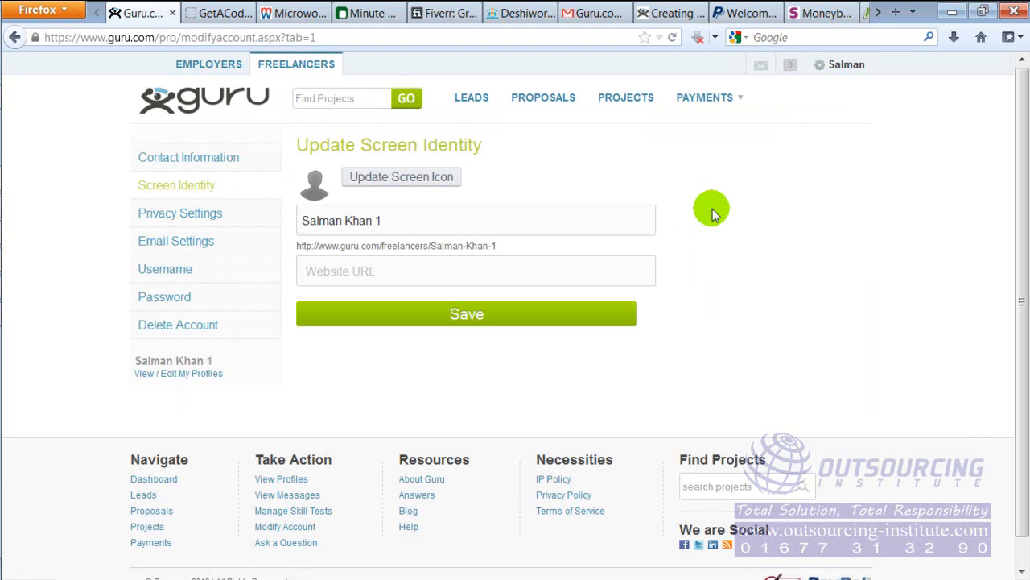
double_click(495, 245)
left_click_drag(495, 245, 315, 246)
left_click(427, 221)
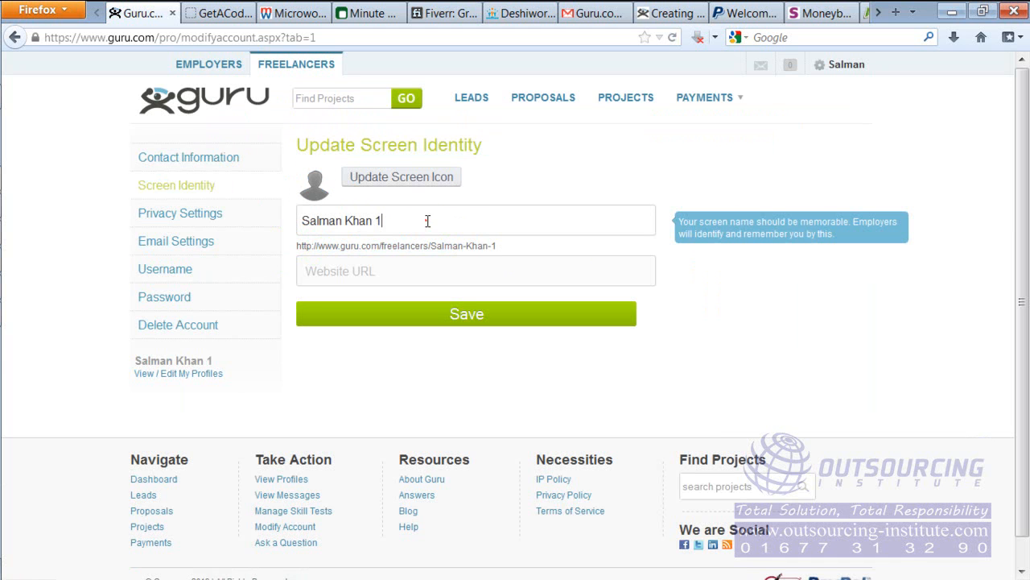
left_click(427, 221)
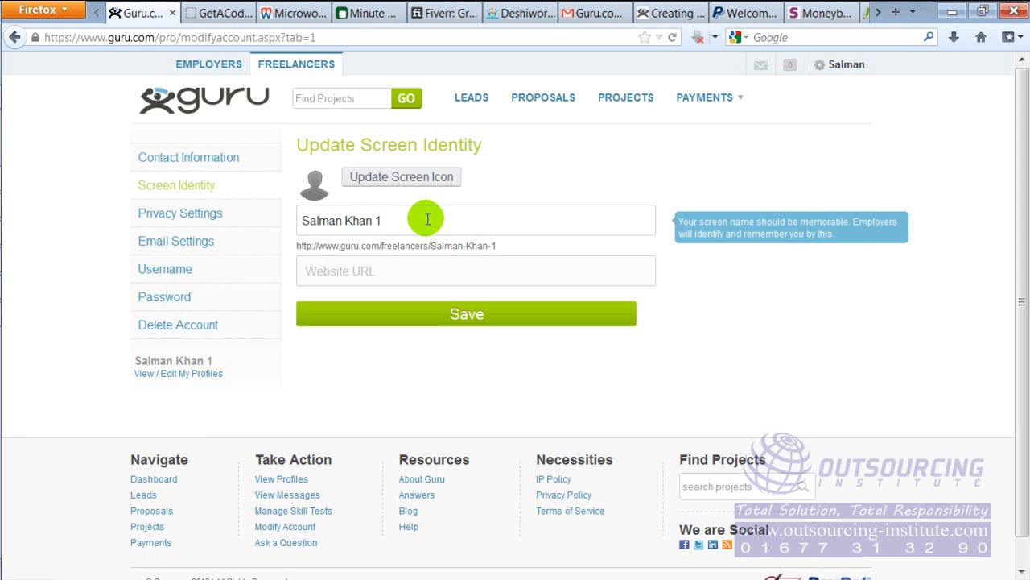
left_click_drag(430, 221, 295, 223)
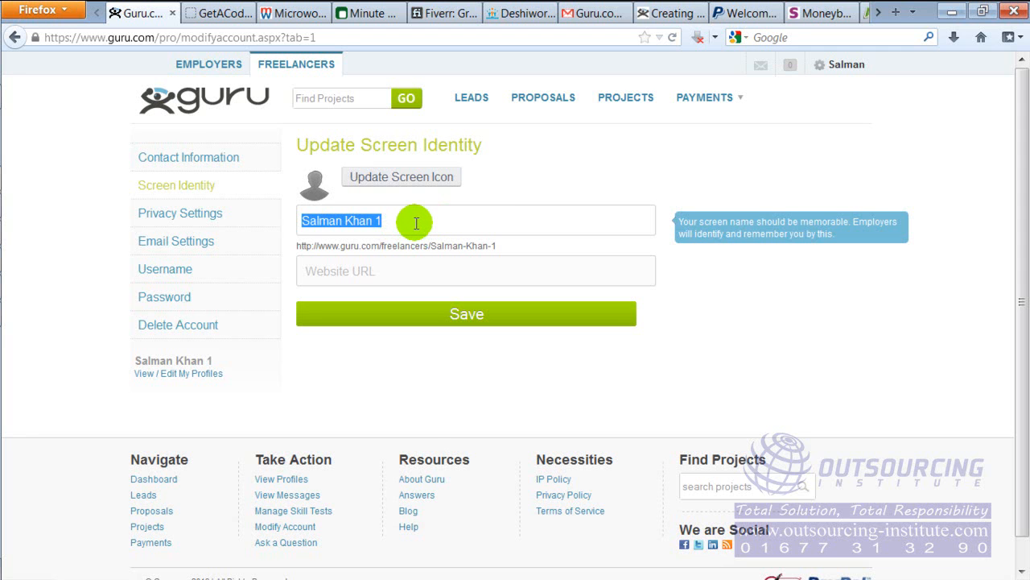
type("s")
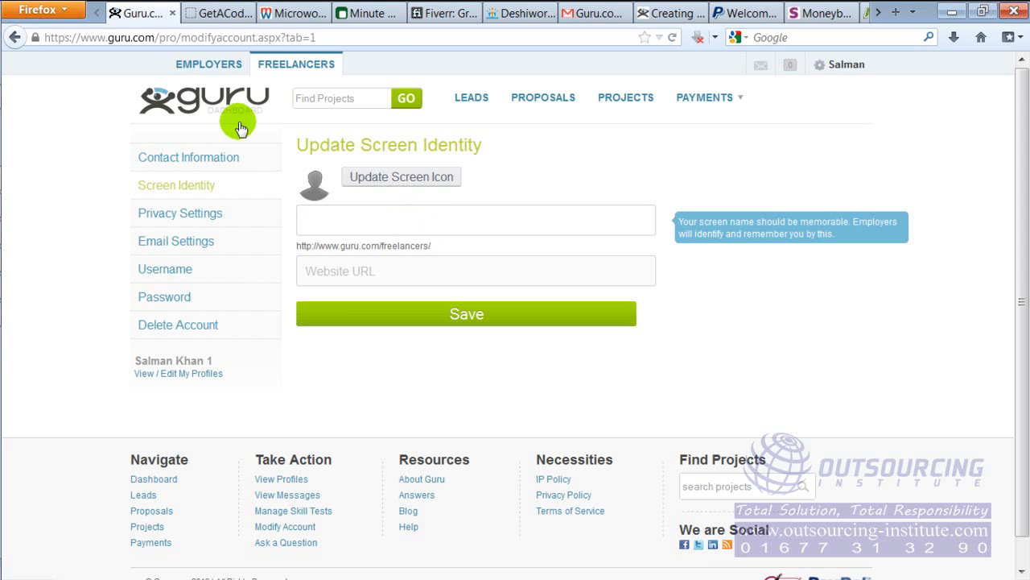
left_click(15, 37)
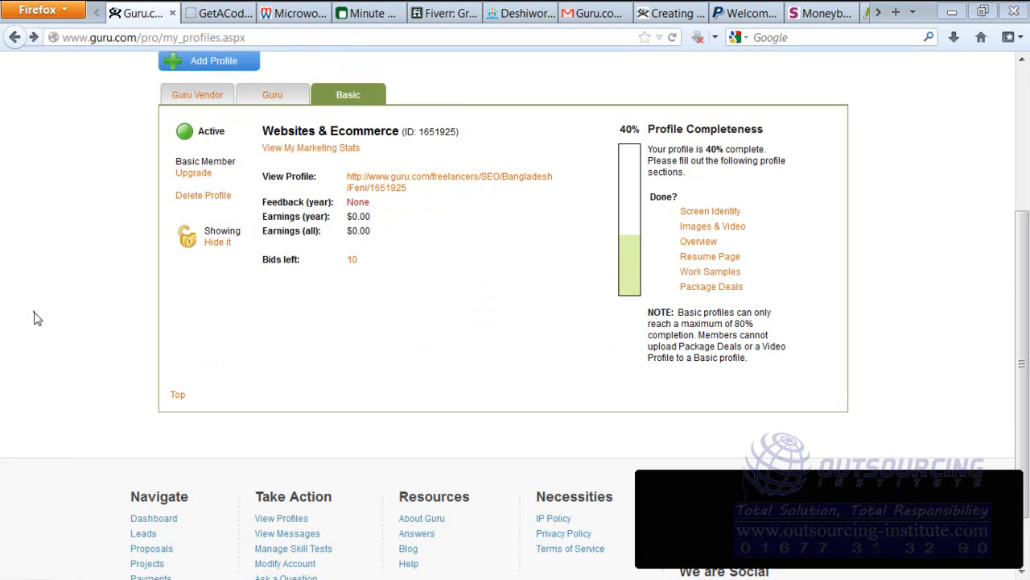
left_click(724, 217)
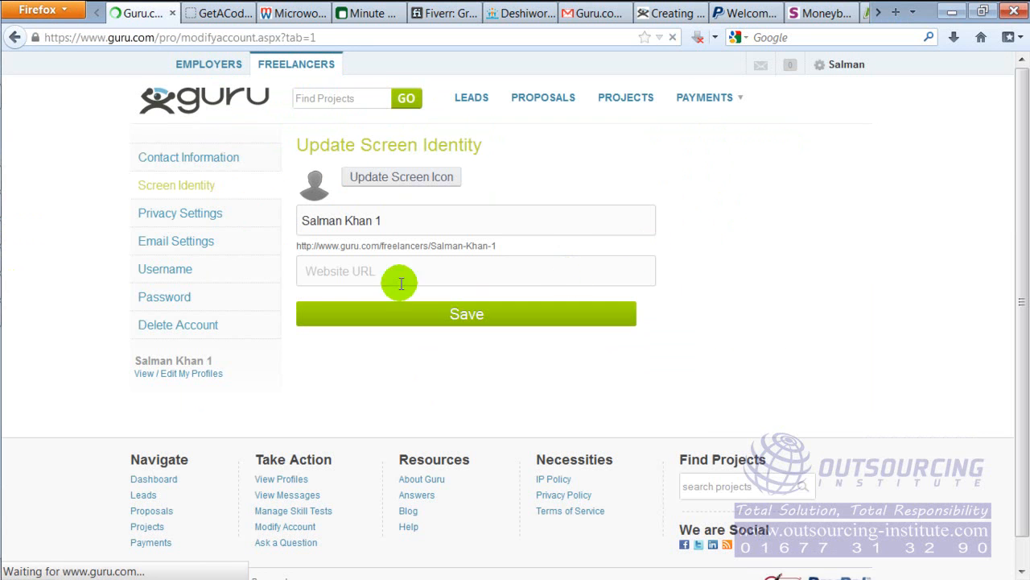
Replace the screen name with Serious Professional
left_click_drag(413, 223, 281, 229)
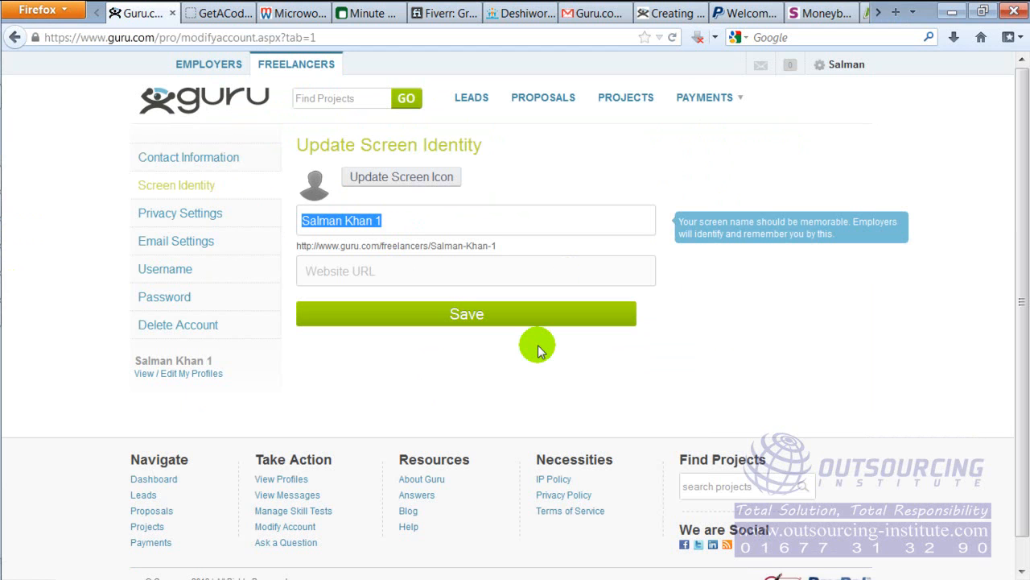
type("Serious Ou")
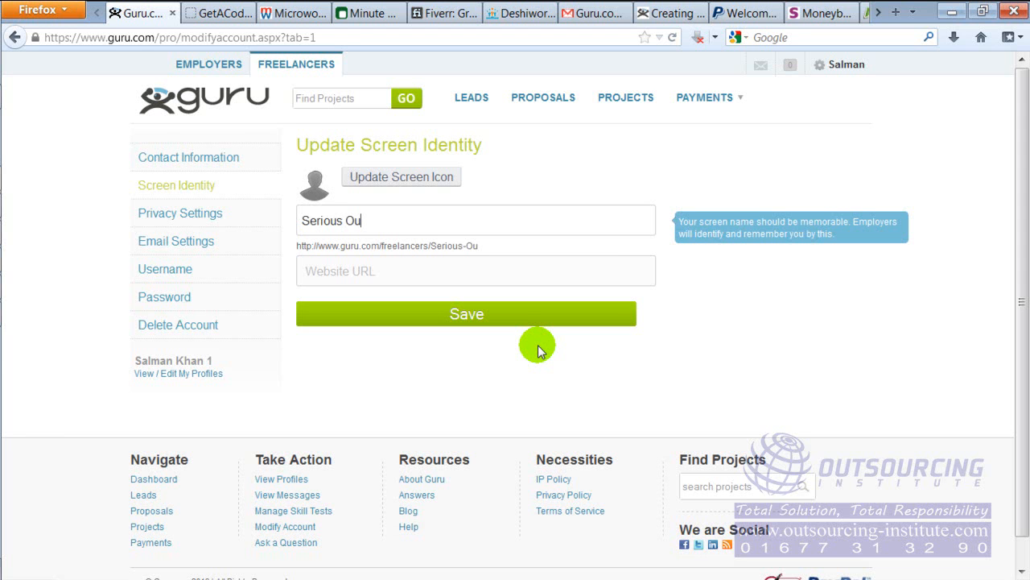
key("BackSpace")
key("BackSpace")
key("BackSpace")
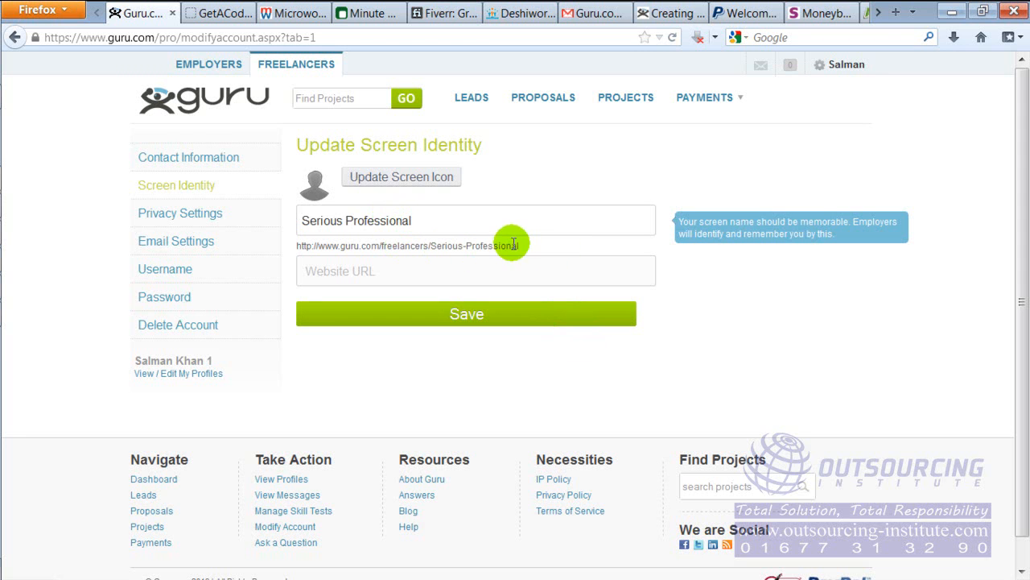
left_click(483, 275)
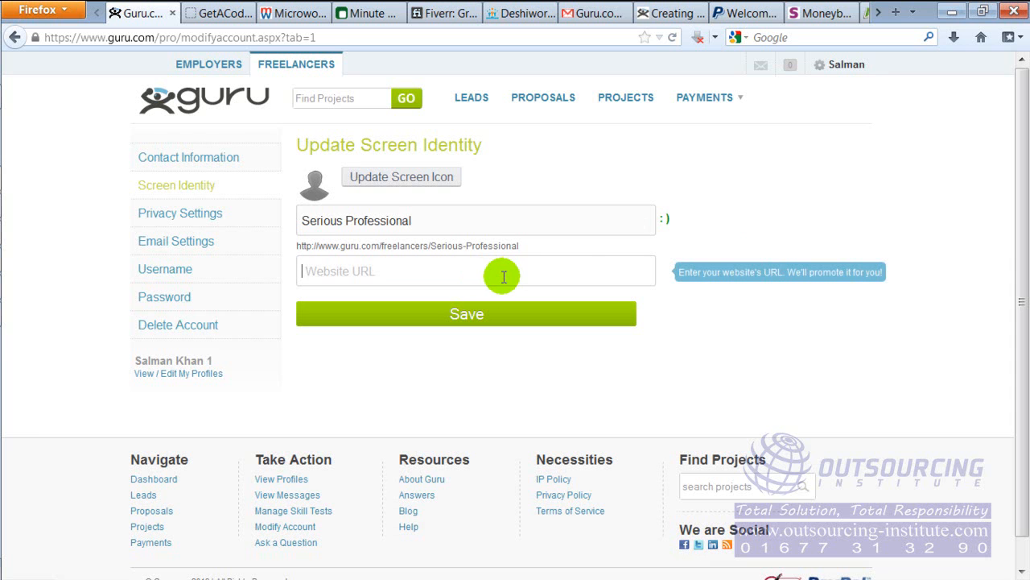
left_click_drag(529, 249, 298, 241)
right_click(304, 245)
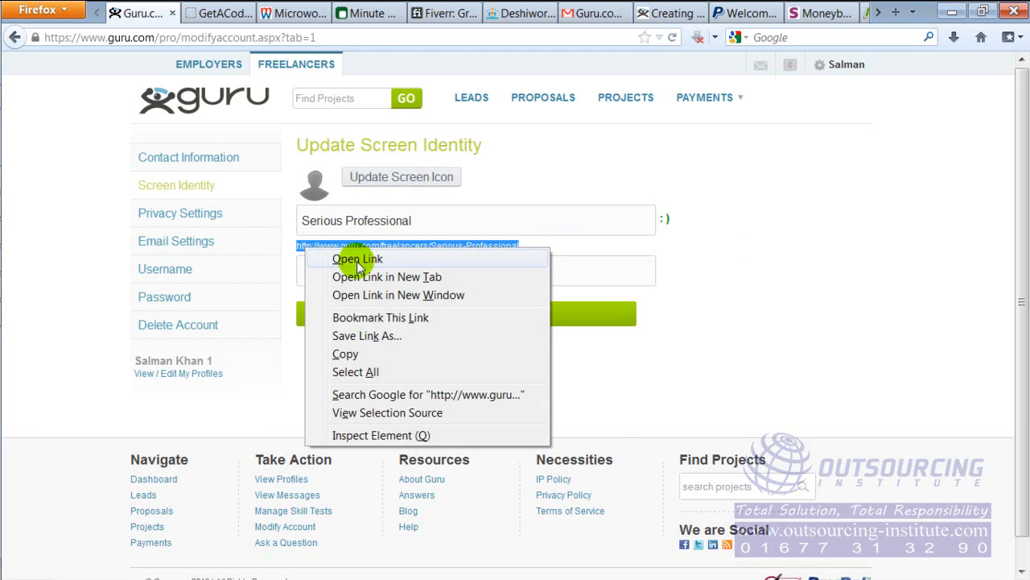
left_click(386, 353)
left_click(381, 270)
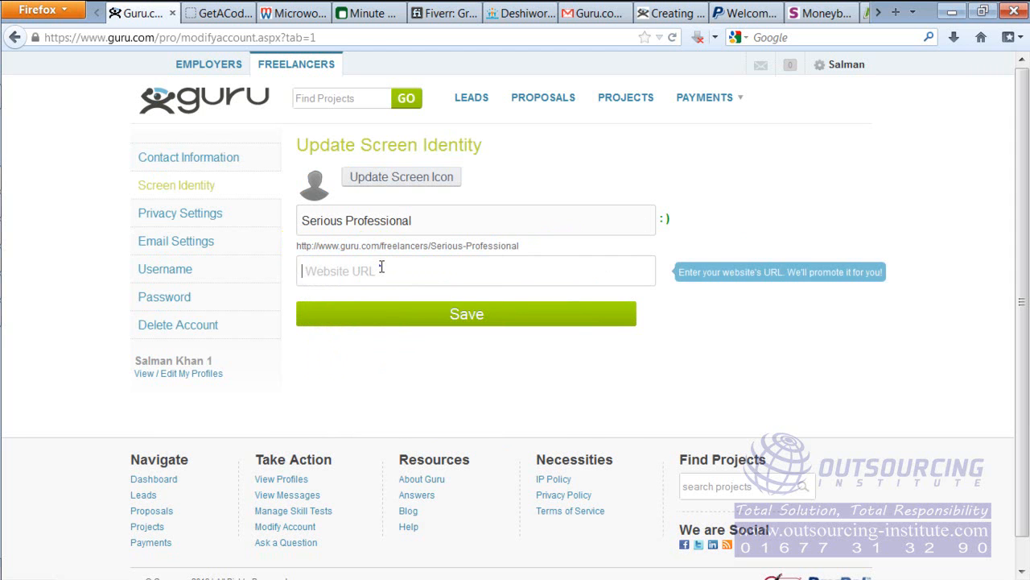
right_click(382, 271)
left_click(426, 338)
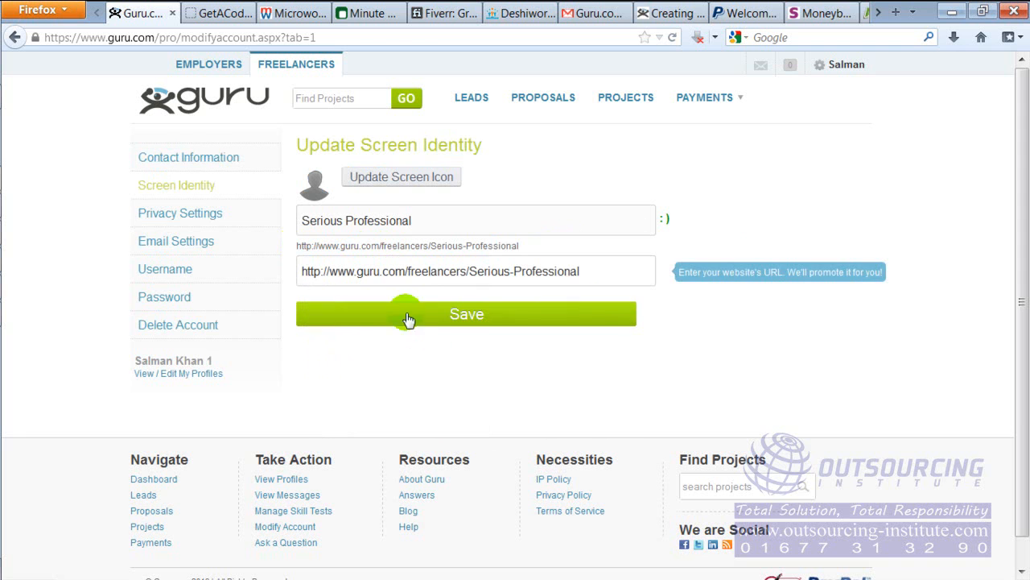
left_click(443, 317)
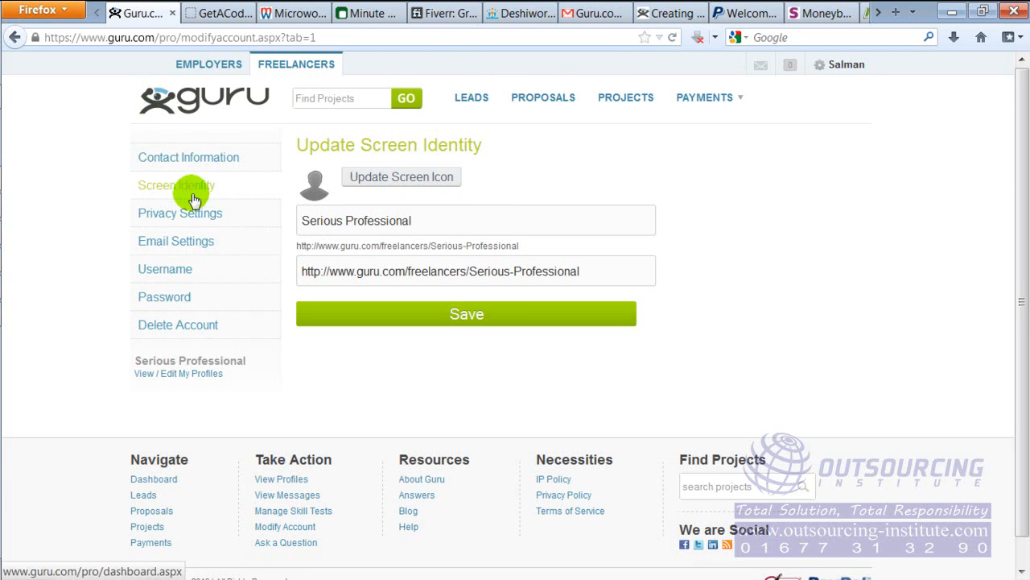
Return to the My Profiles page and reload it to check the updated screen identity
left_click(16, 38)
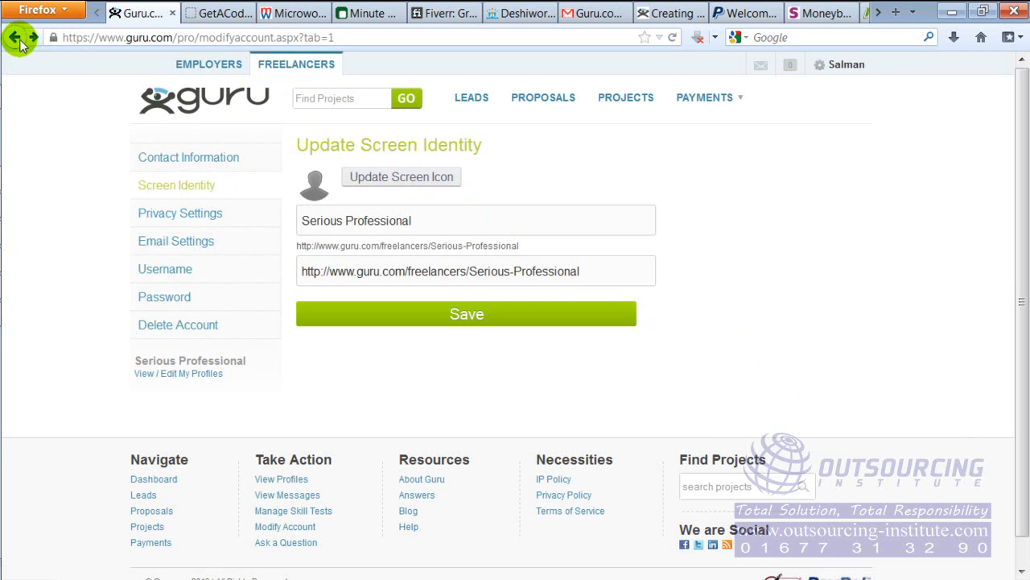
left_click(16, 38)
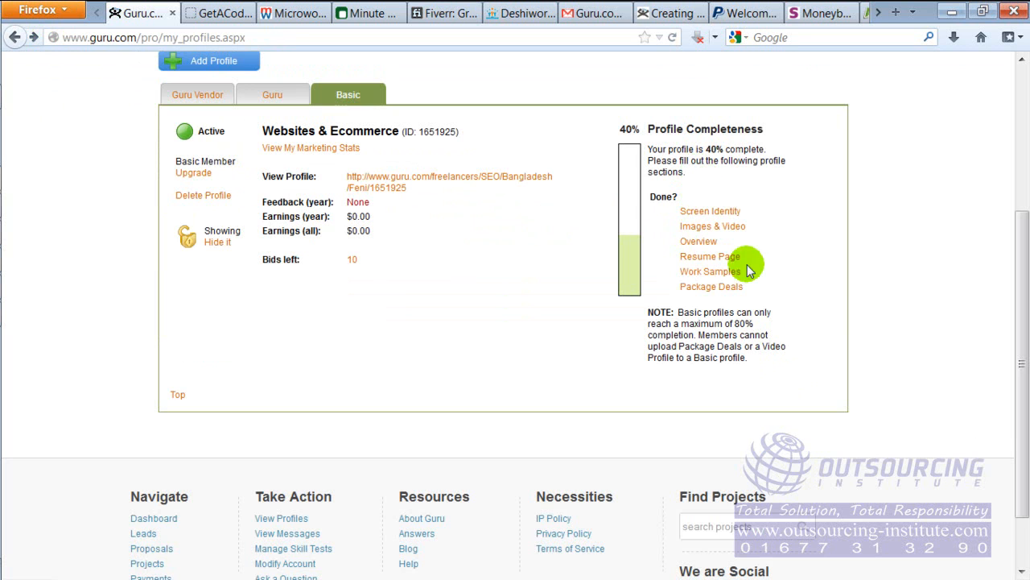
right_click(824, 208)
left_click(879, 254)
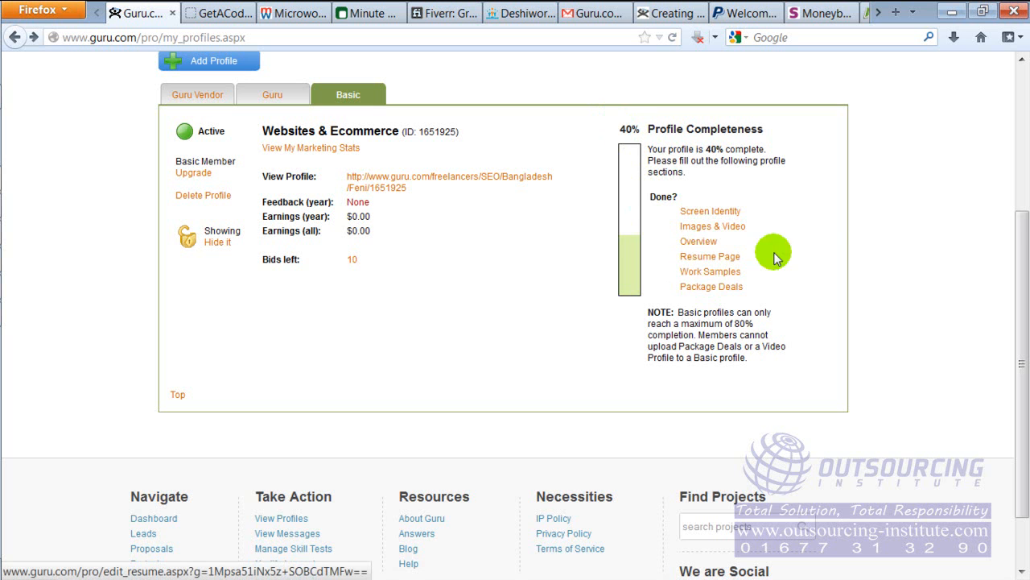
left_click_drag(1021, 256, 1022, 64)
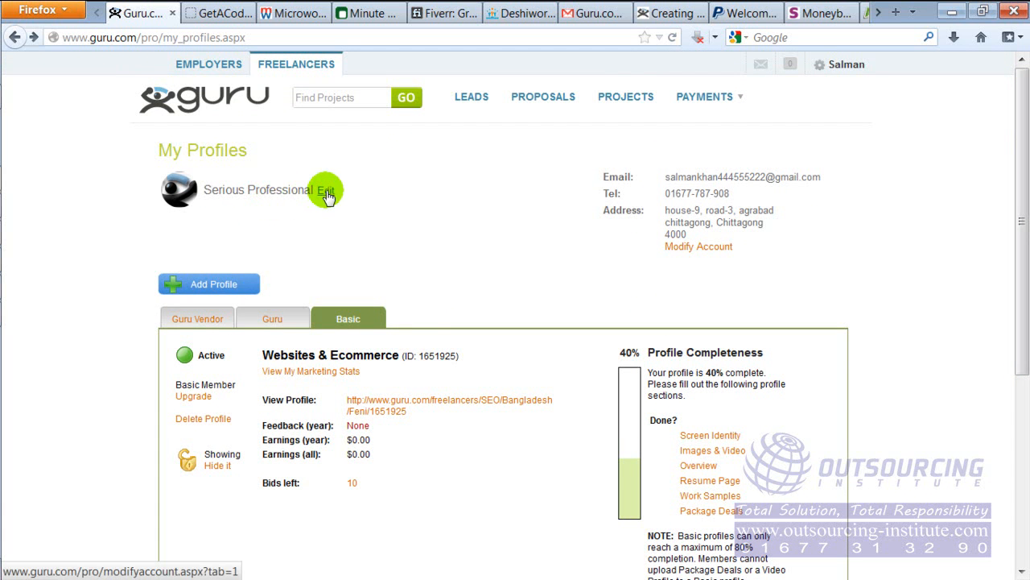
Open the profile's Images & Video section, review the uploaded image entry, and return to My Profiles
left_click(714, 452)
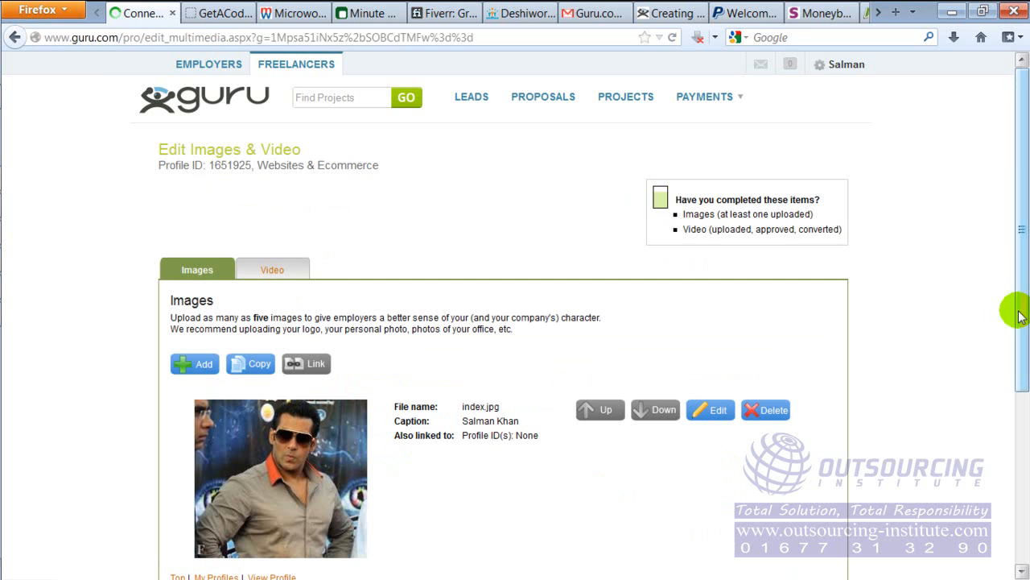
left_click_drag(1018, 278, 1019, 324)
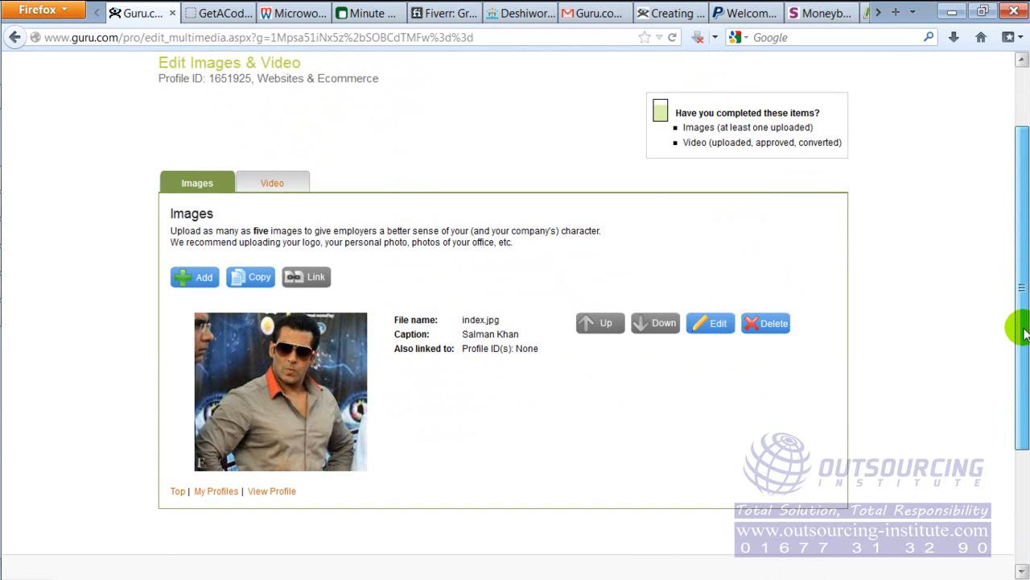
left_click_drag(1023, 331, 1018, 250)
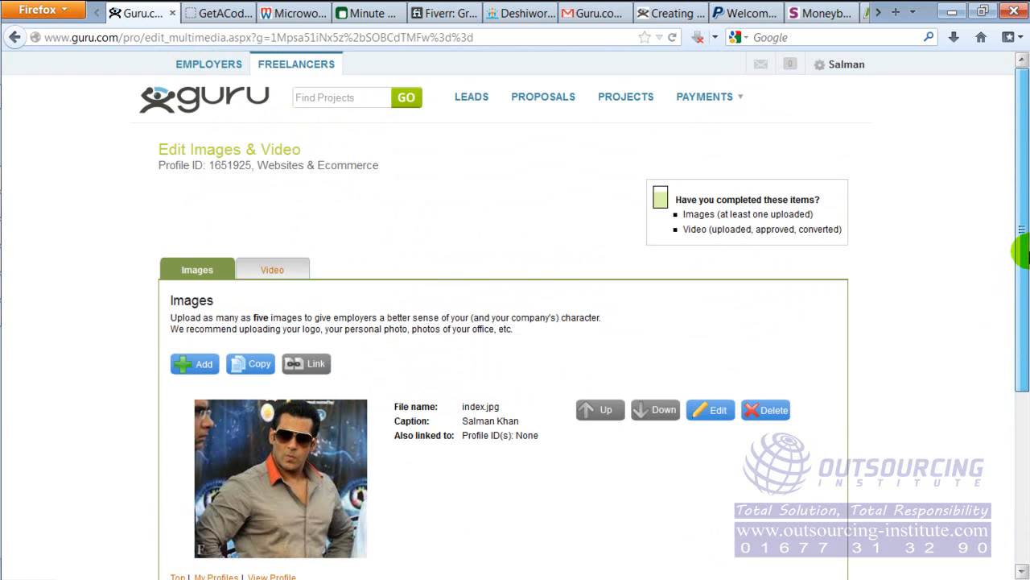
left_click(14, 37)
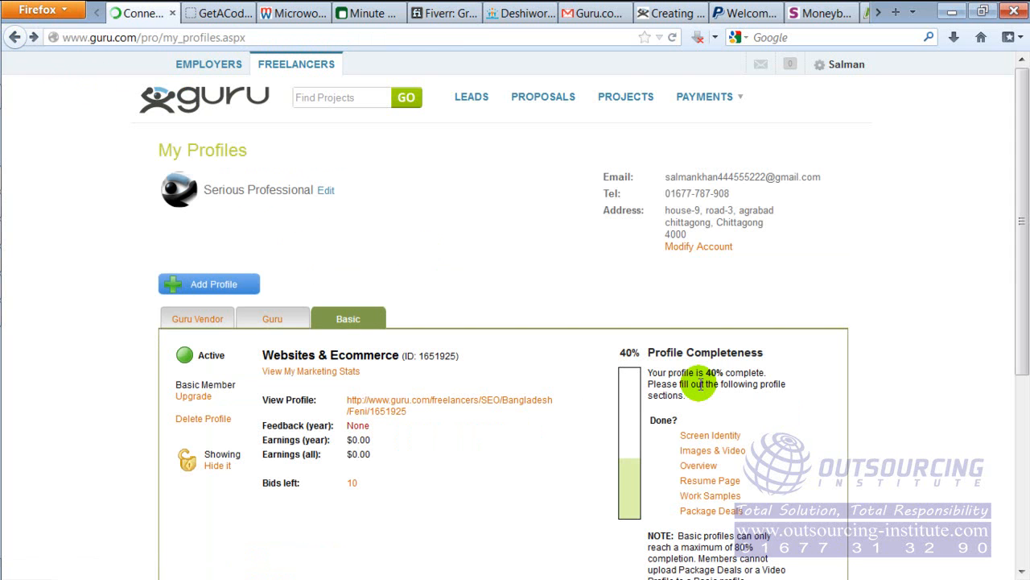
Look over the My Profiles page, then open the Skill Test Center and examine its available and completed tests
scroll(700, 385, "down", 5)
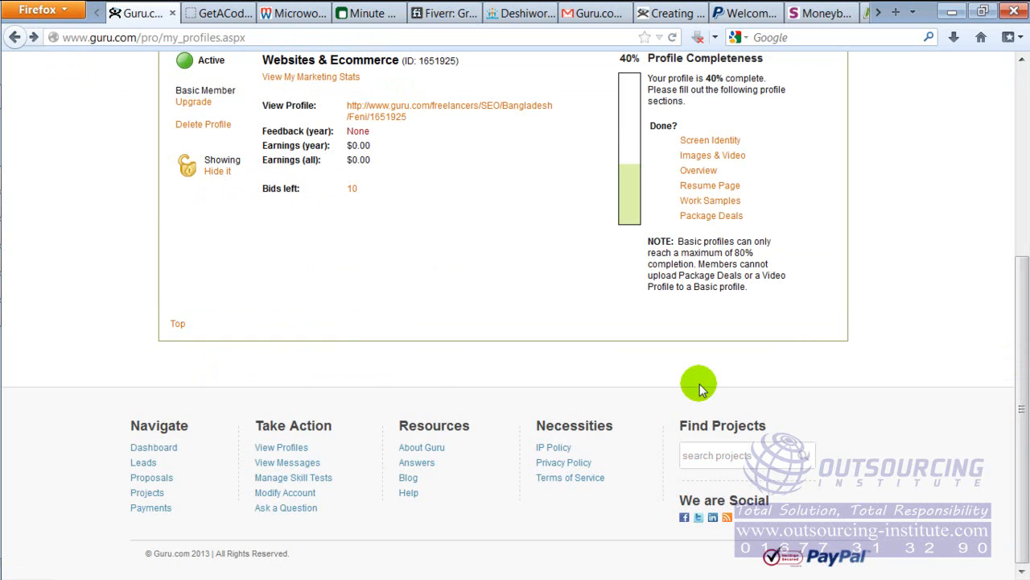
left_click_drag(1021, 325, 1019, 80)
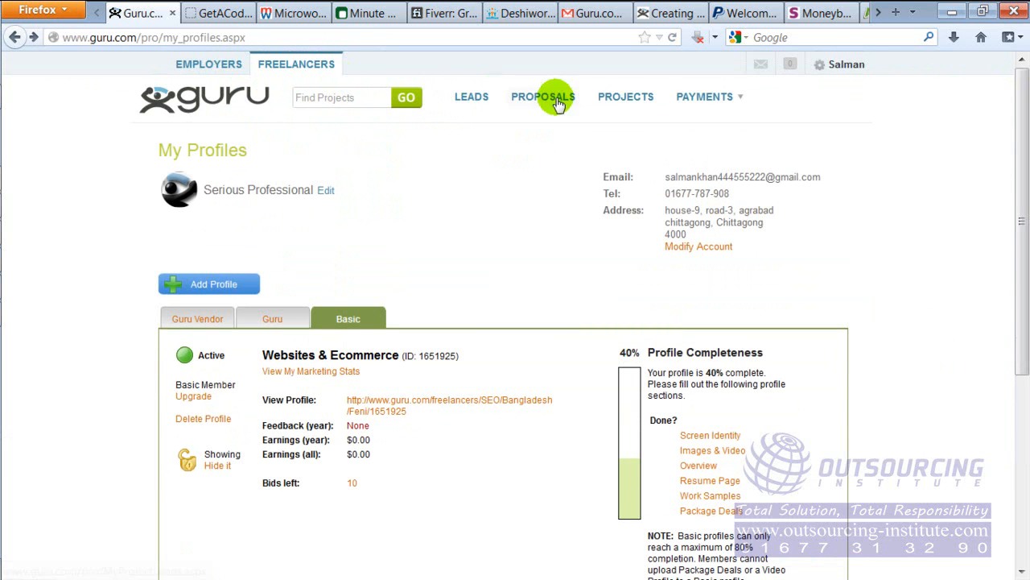
left_click_drag(1020, 151, 1012, 314)
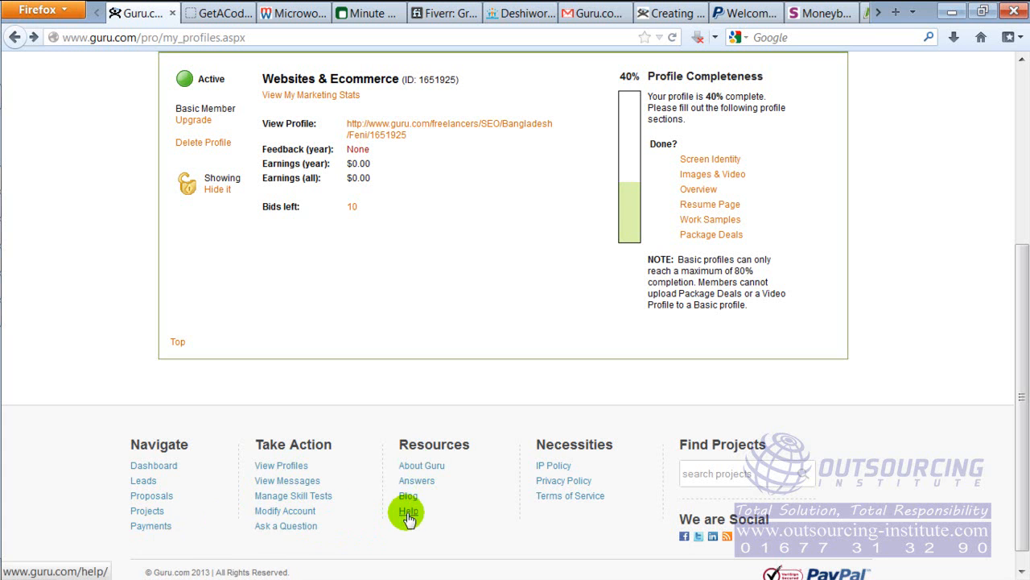
left_click(305, 498)
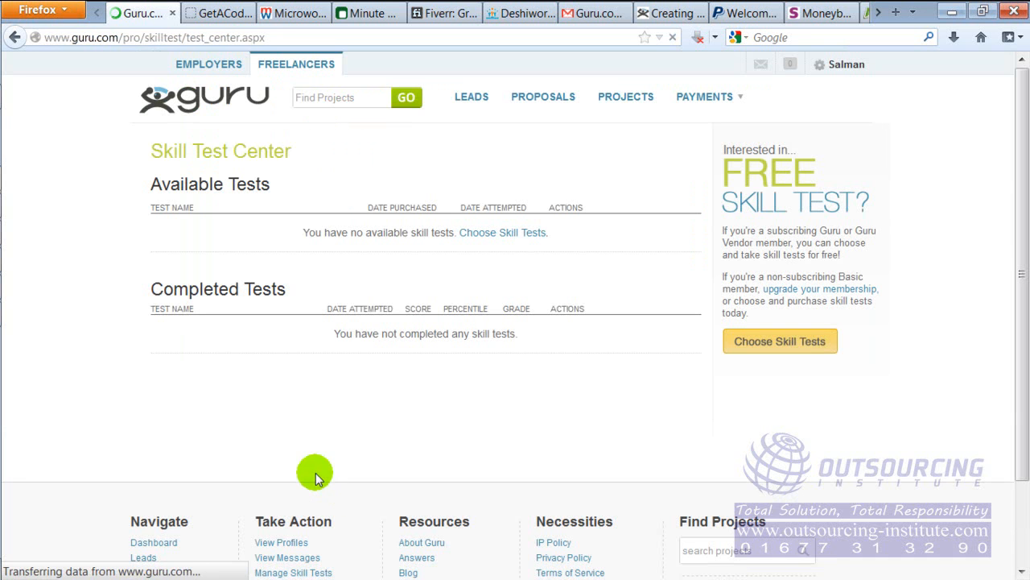
left_click_drag(1018, 169, 1024, 287)
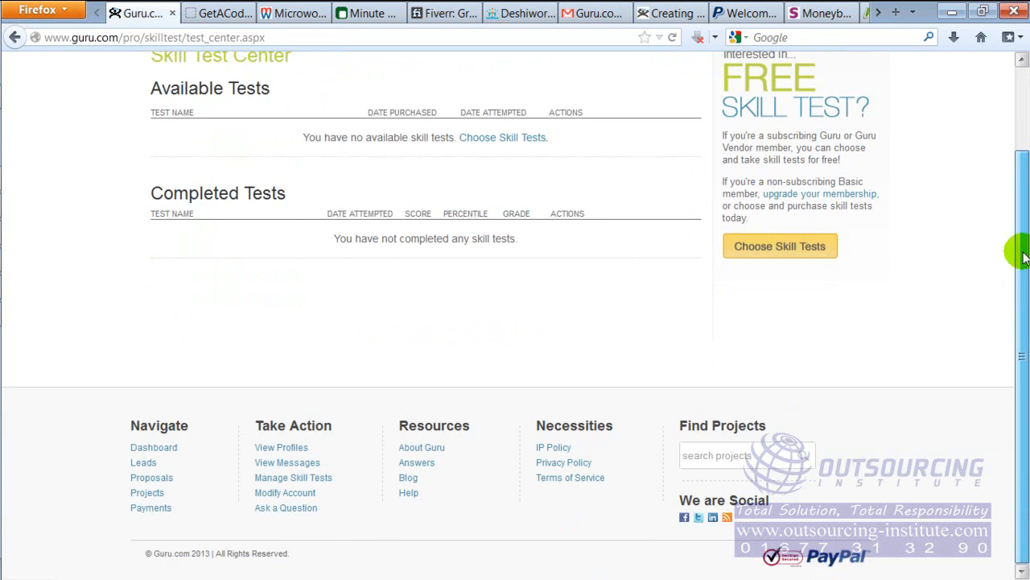
scroll(1023, 167, "up", 2)
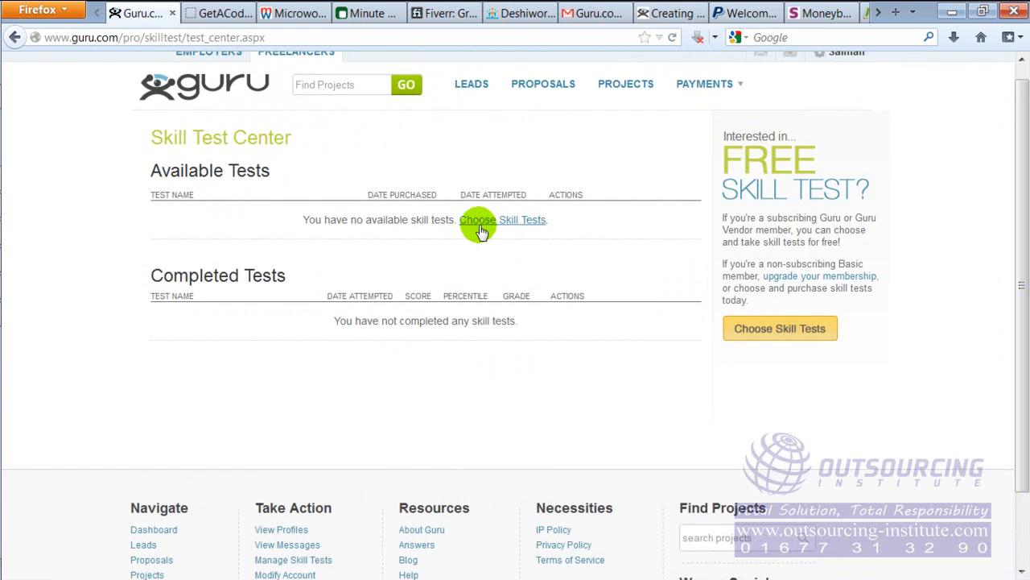
Go to the skill test selection, choose the .Net Technology group, and review the offered tests with their durations and prices
left_click(493, 227)
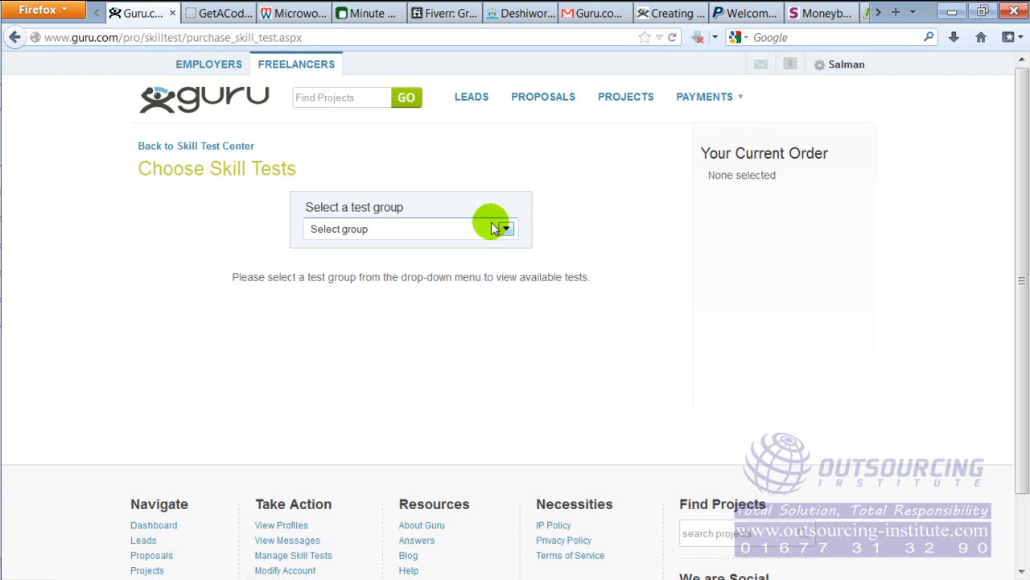
left_click(502, 230)
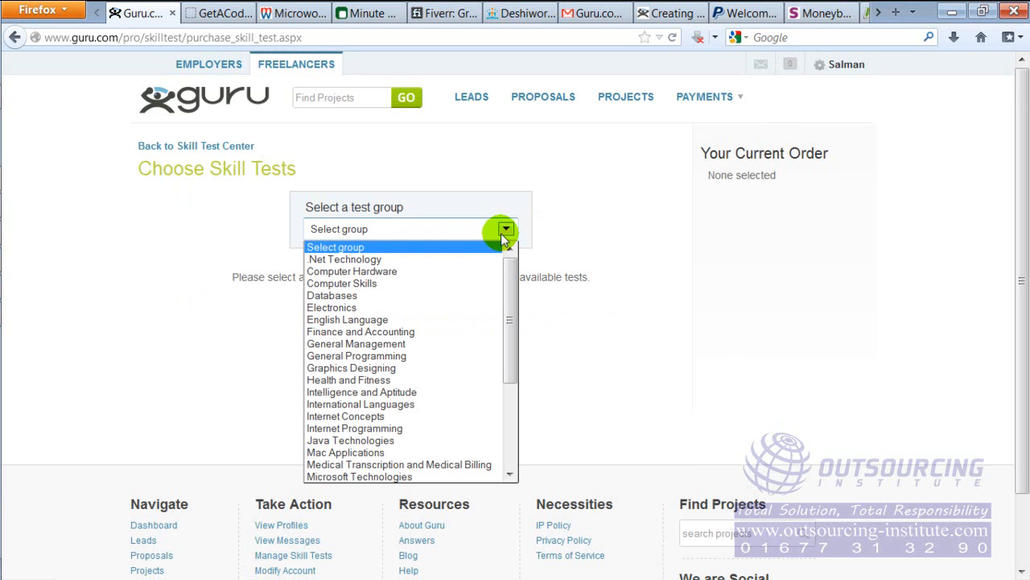
left_click(486, 259)
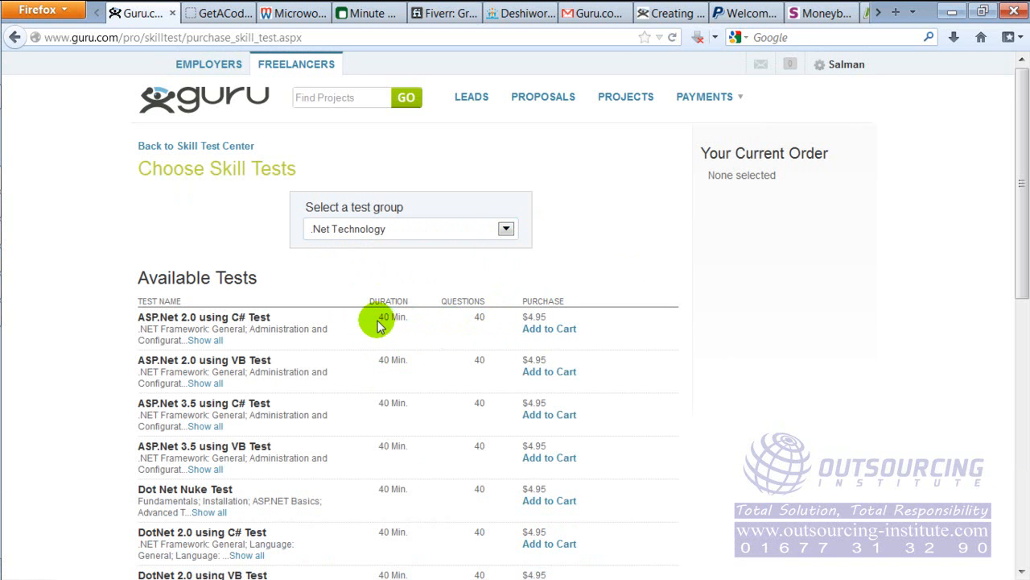
left_click_drag(529, 317, 544, 321)
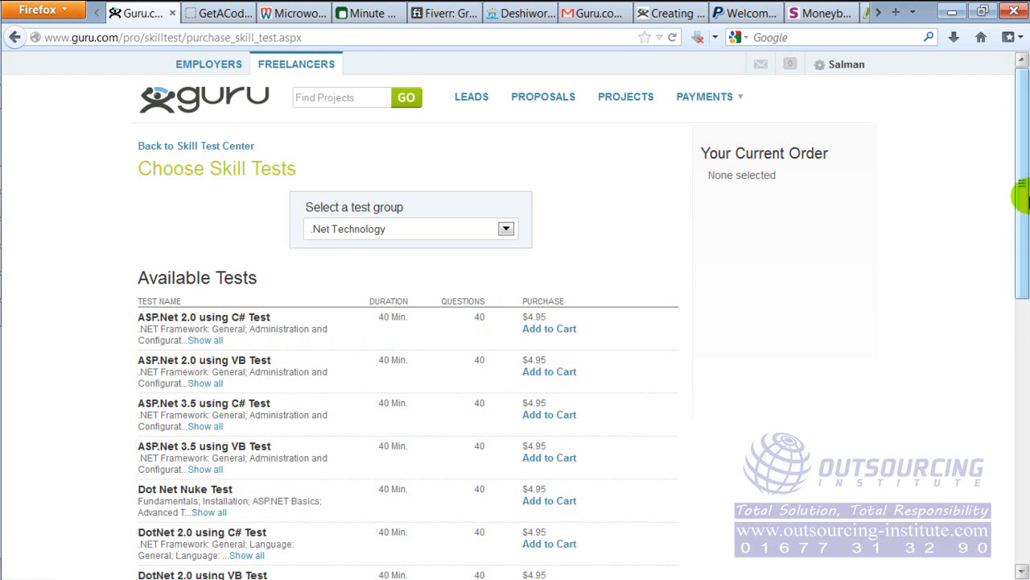
left_click_drag(1021, 182, 1005, 418)
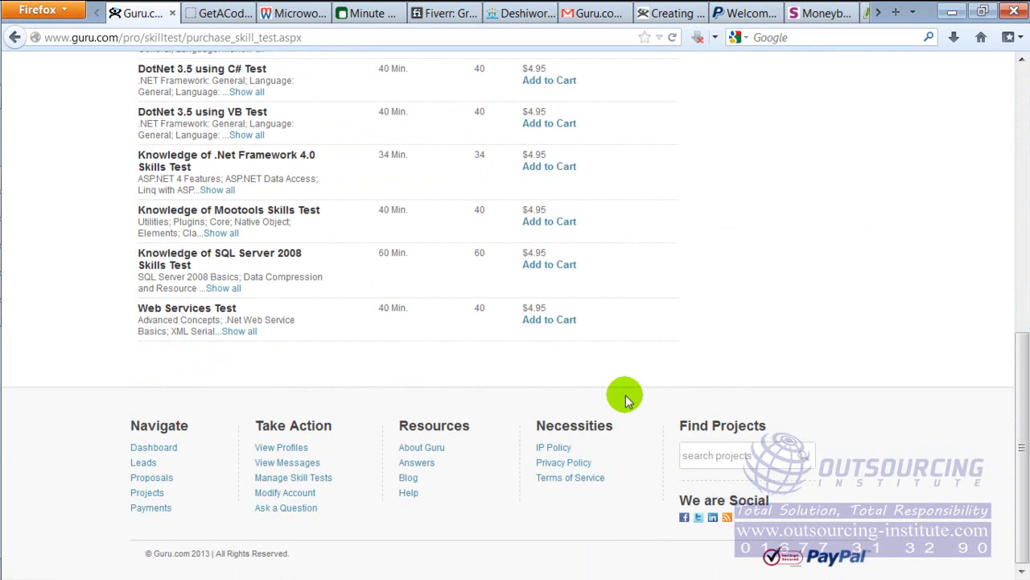
Return to the My Profiles page and review the profile completeness section
left_click(280, 447)
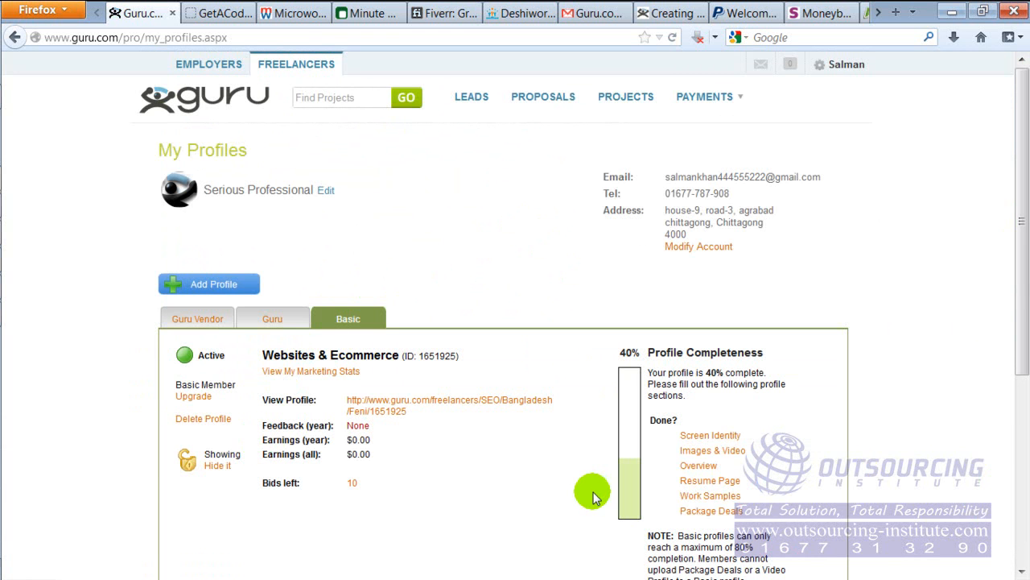
scroll(1023, 352, "down", 5)
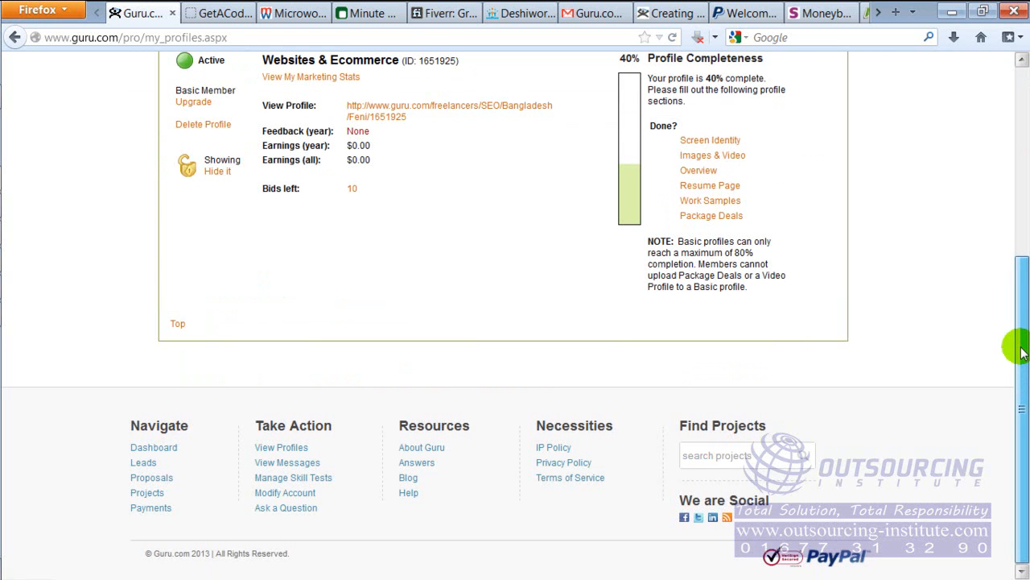
left_click(1022, 139)
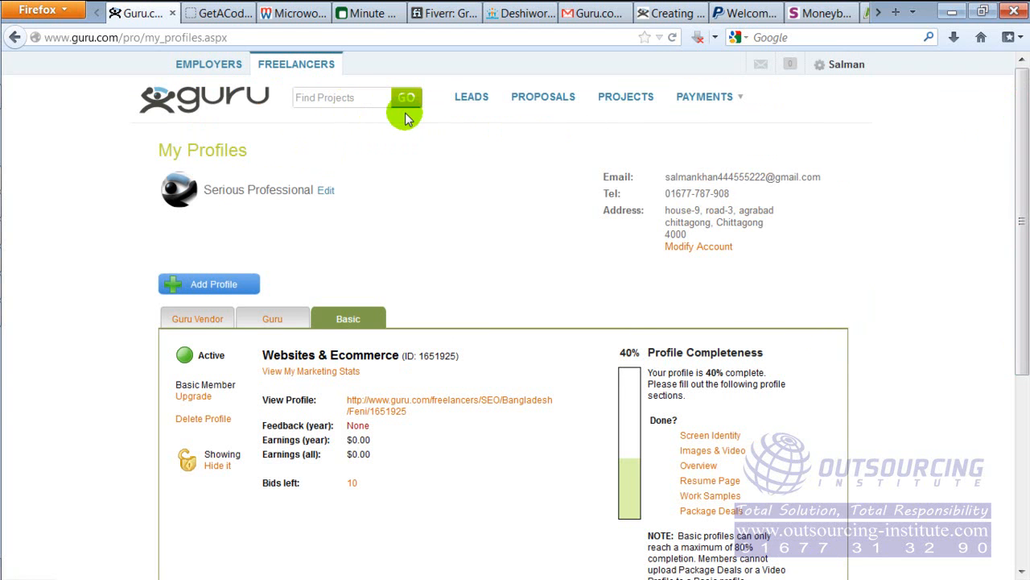
Search Guru projects for "seo" and look over the first listed projects and their employers
left_click(354, 97)
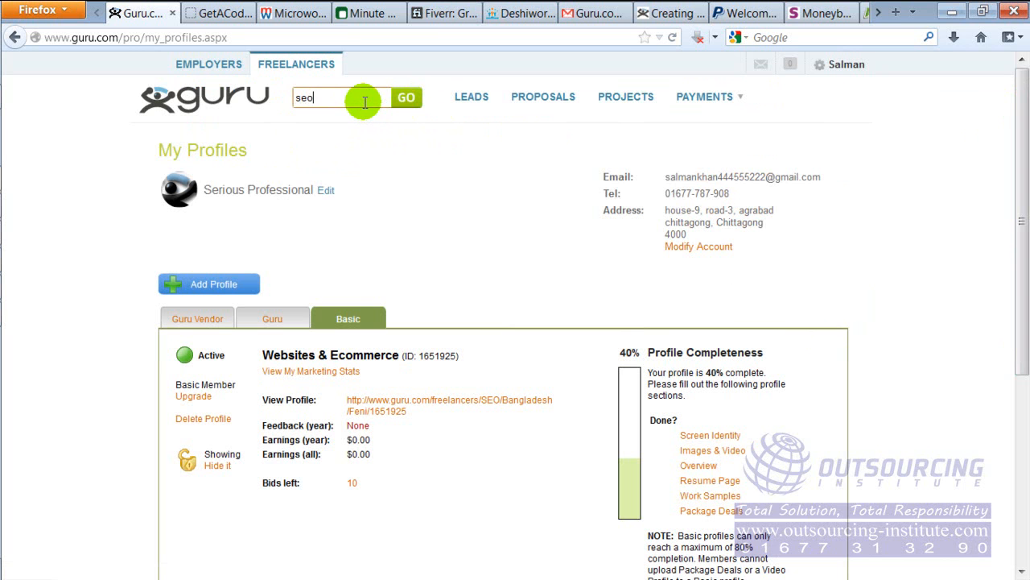
left_click(404, 105)
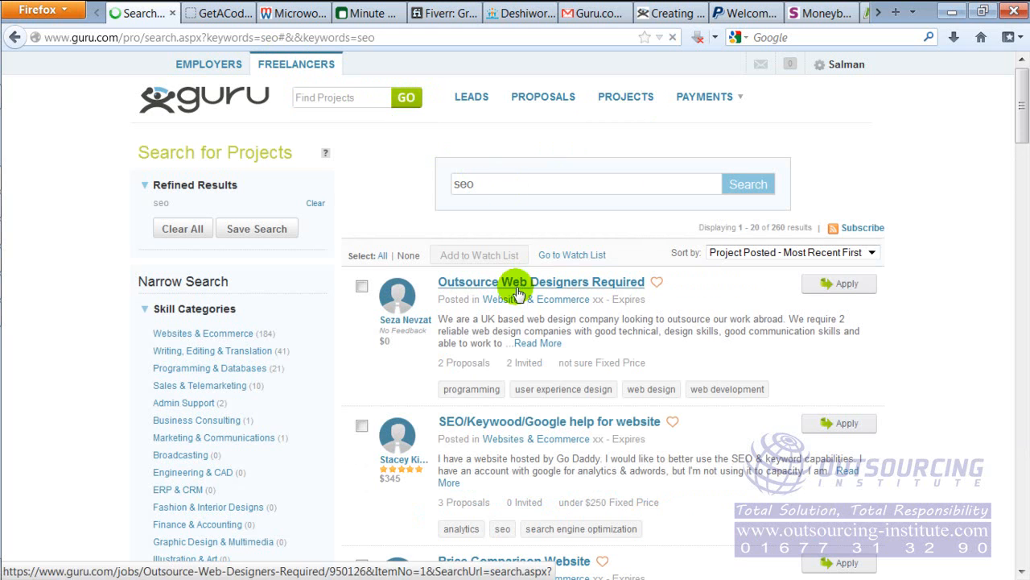
mouse_move(1025, 121)
left_mouse_down()
mouse_move(1022, 158)
mouse_move(1021, 121)
left_mouse_up()
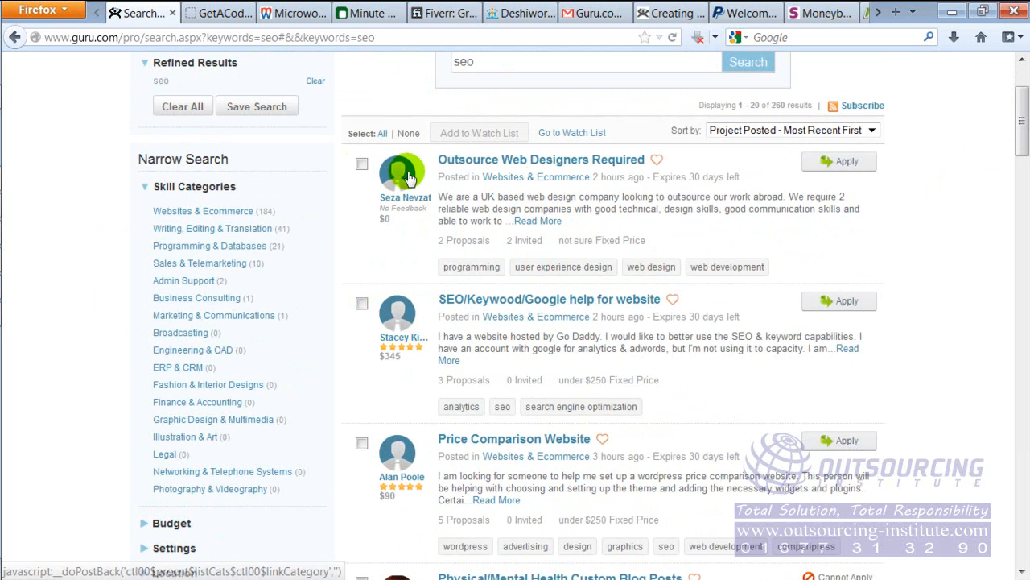
left_click_drag(1023, 123, 1014, 97)
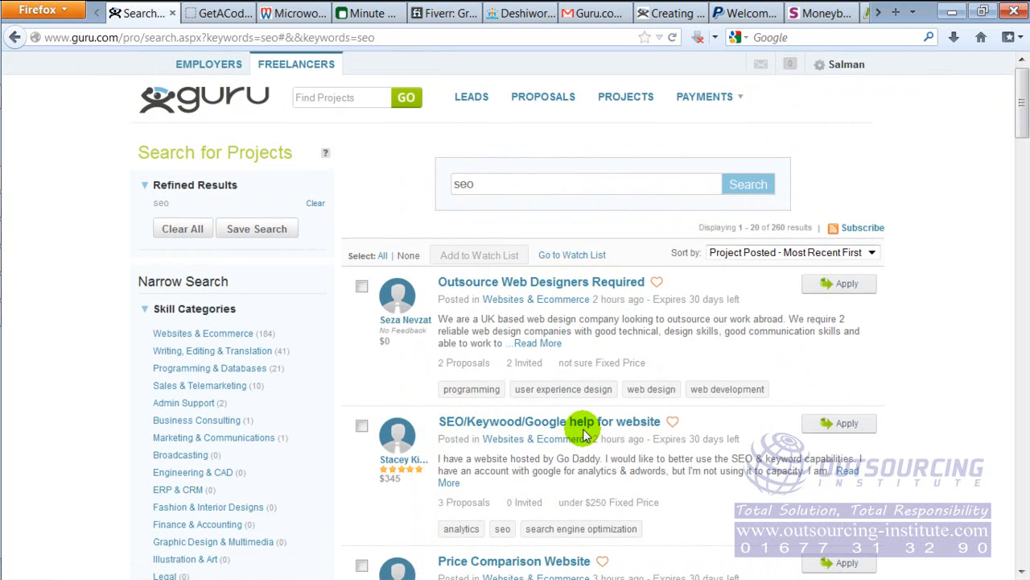
left_click_drag(1020, 102, 1021, 141)
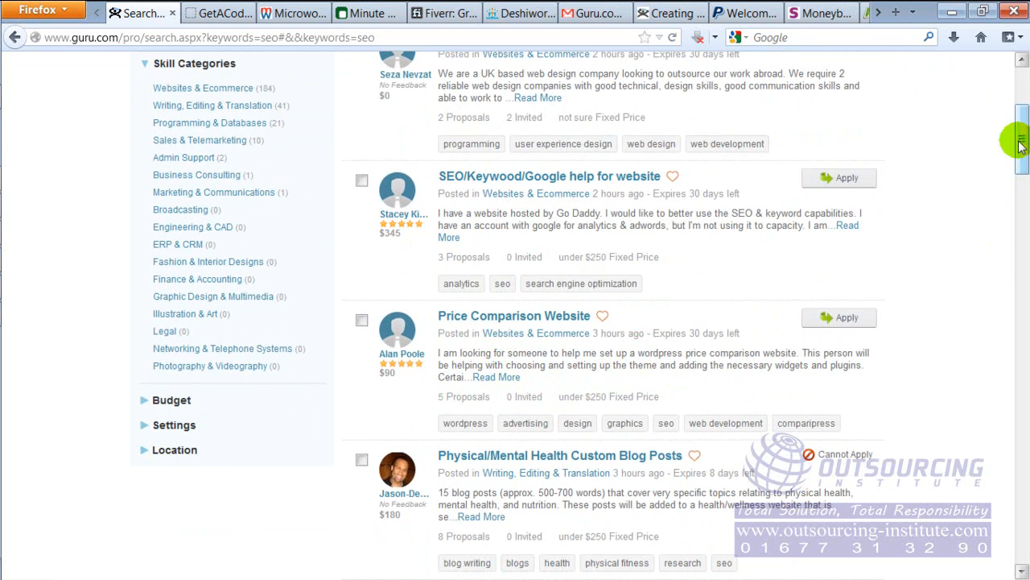
Examine the remaining projects on the first results page, including their proposal counts and fixed-price budgets
left_click_drag(1021, 137, 1022, 241)
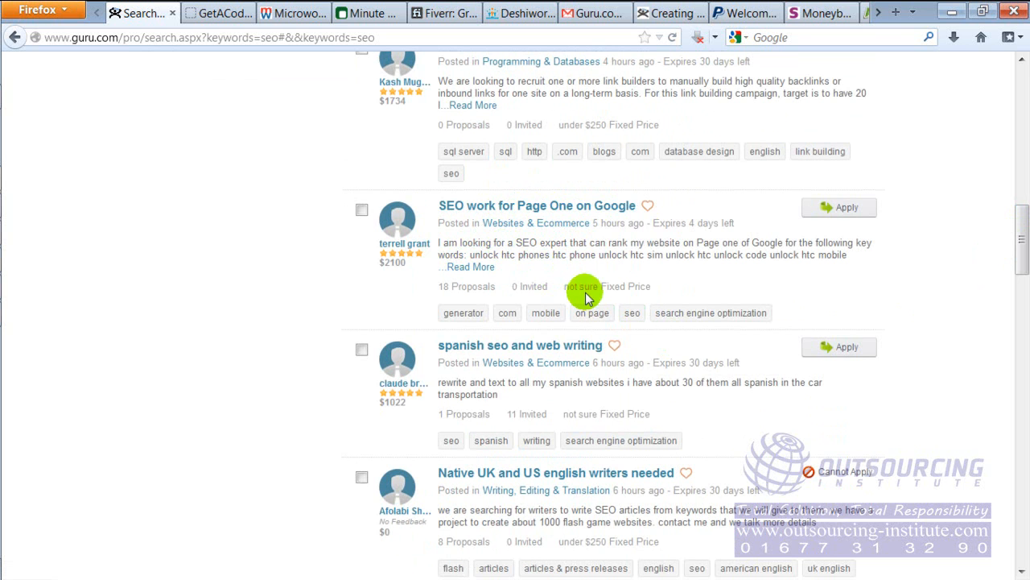
left_click_drag(602, 288, 652, 288)
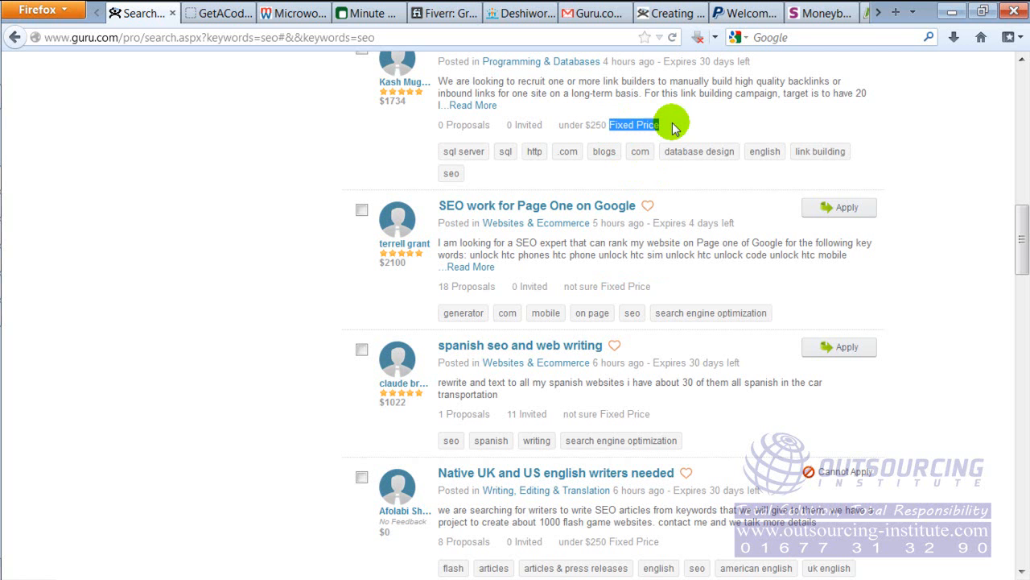
left_click_drag(603, 413, 658, 419)
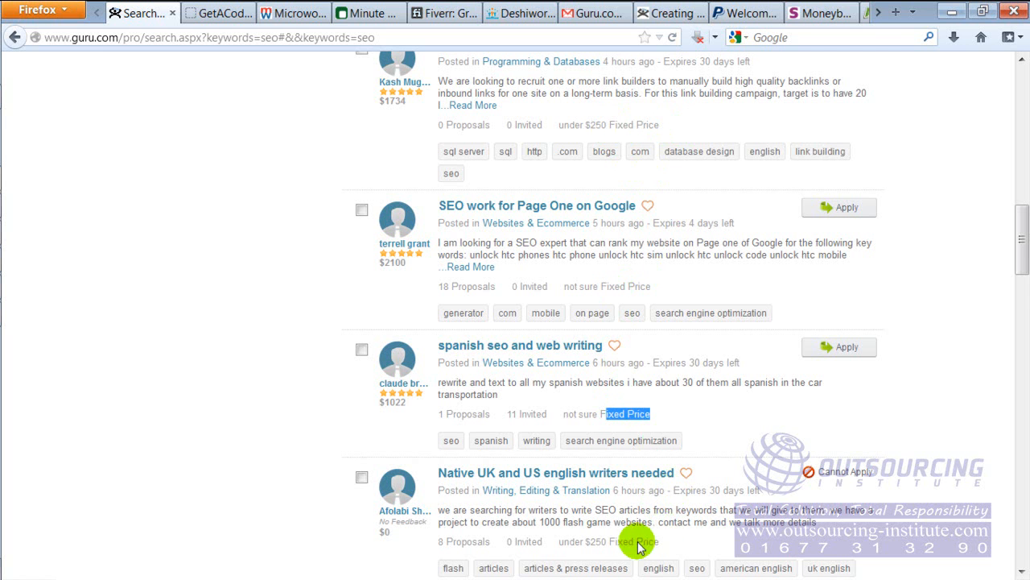
left_click_drag(1023, 230, 1024, 290)
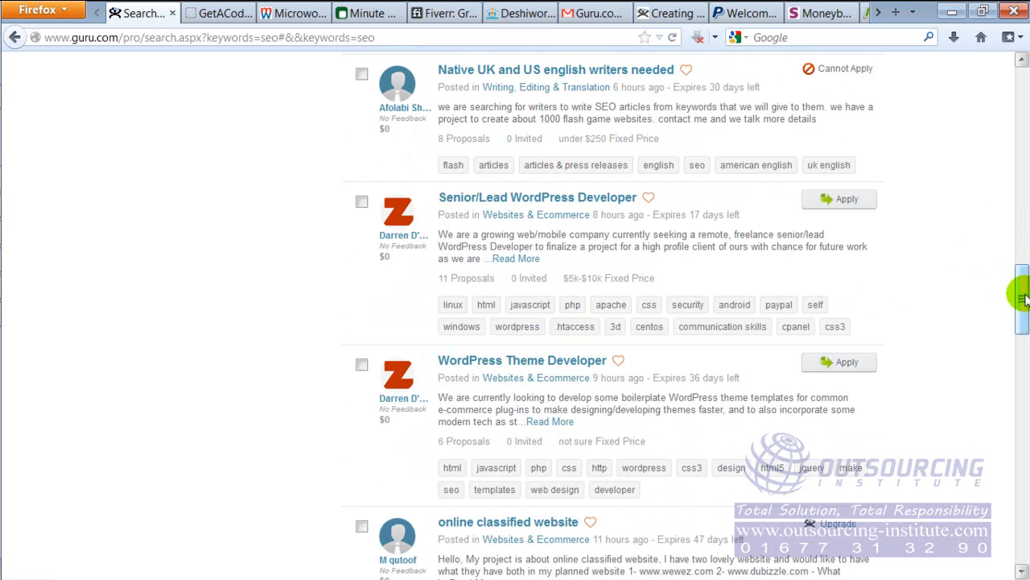
left_click_drag(1022, 300, 1020, 511)
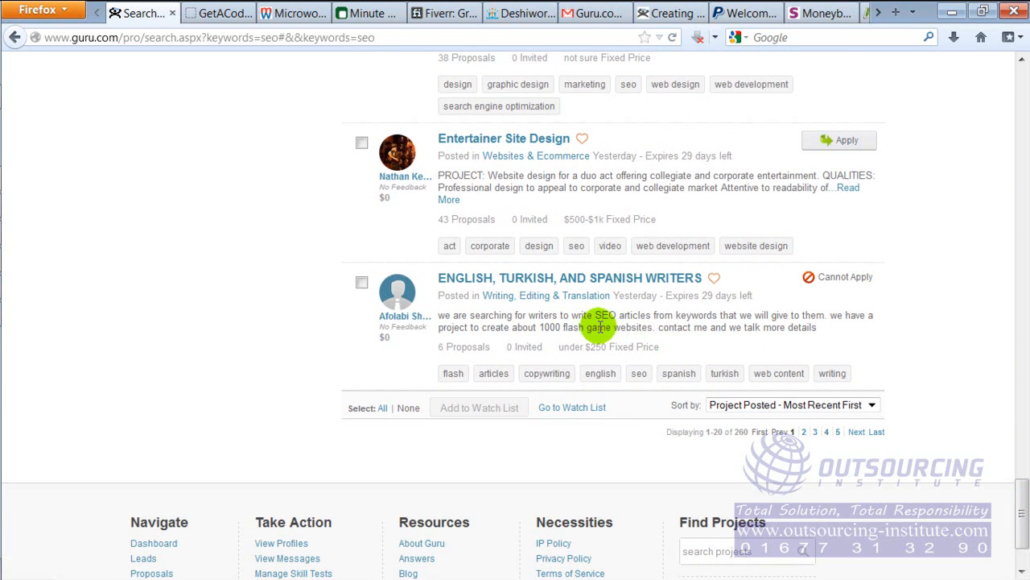
scroll(600, 327, "up", 10)
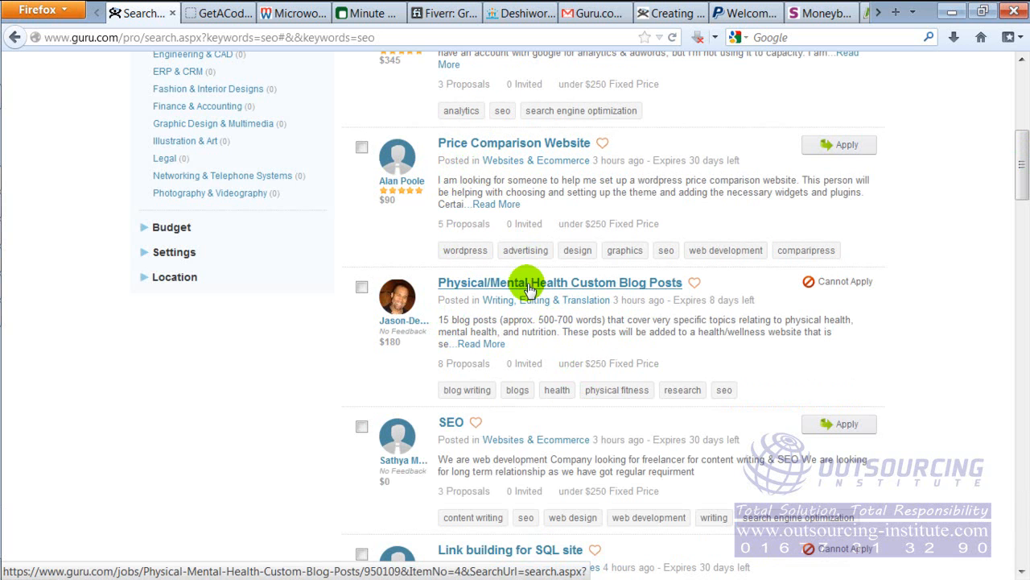
Open the project titled SEO and read its description, requirements and applicant details
left_click(452, 423)
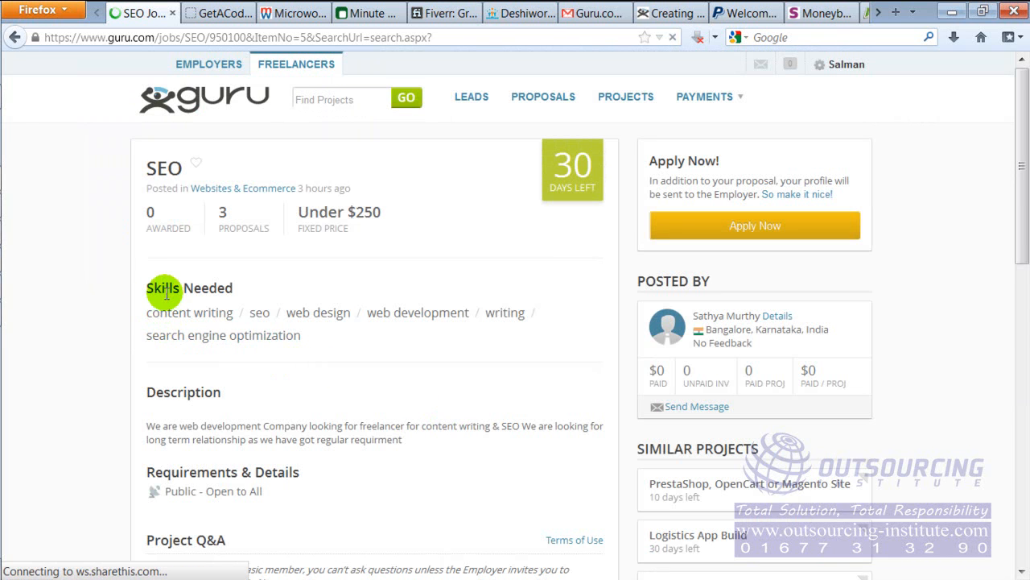
left_click_drag(149, 427, 453, 442)
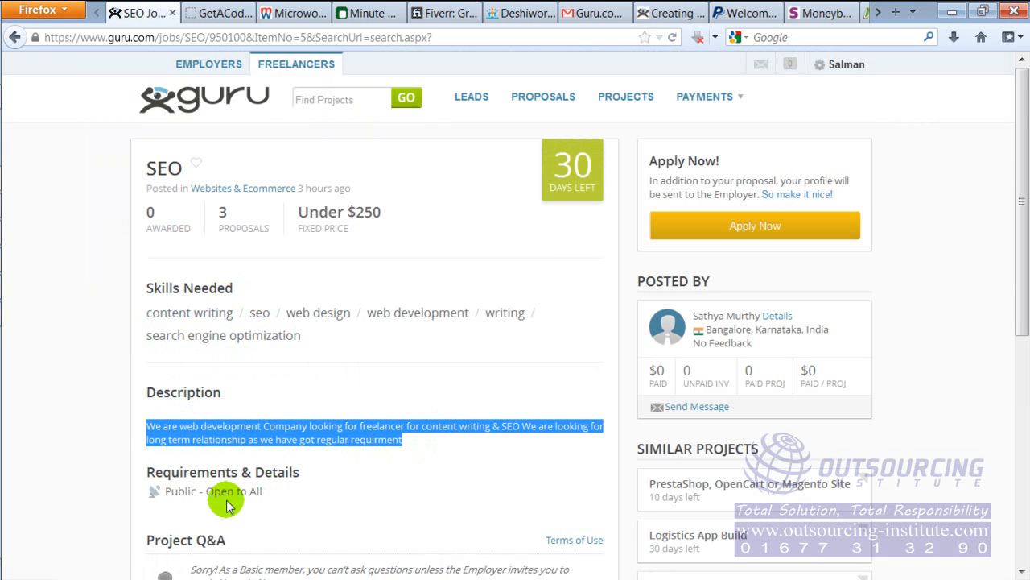
left_click_drag(1021, 193, 1016, 333)
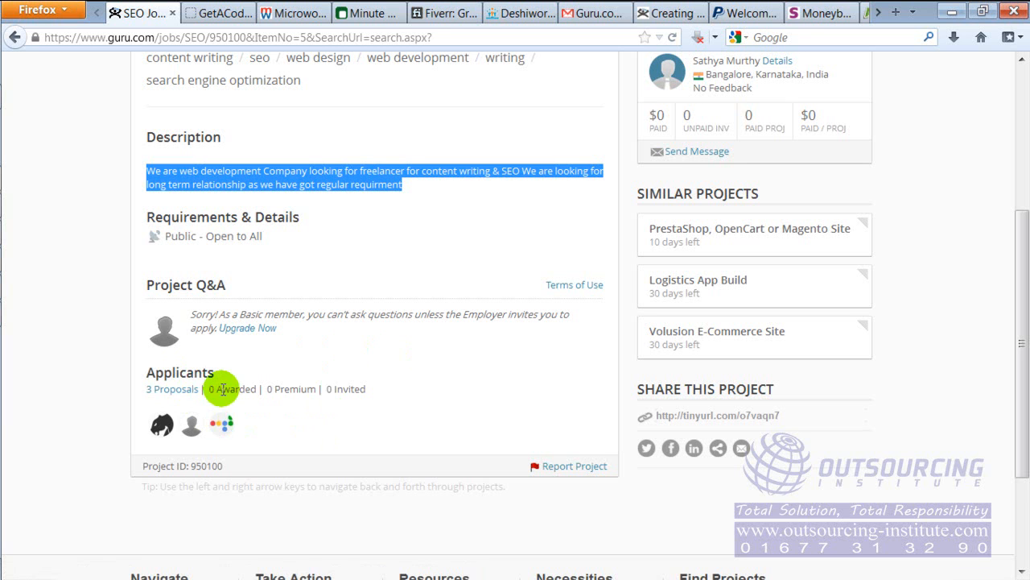
left_click_drag(335, 388, 352, 389)
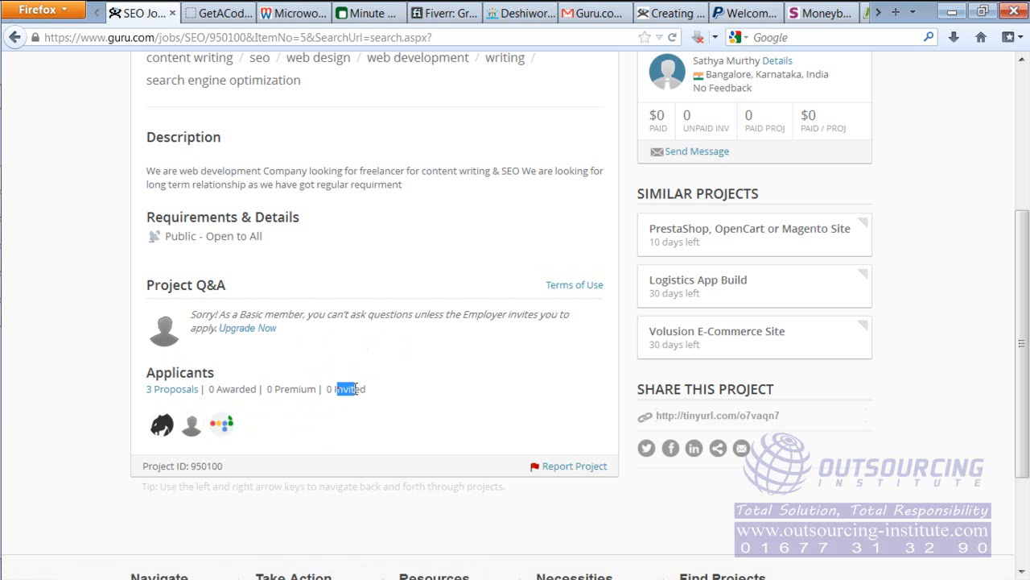
left_click(372, 388)
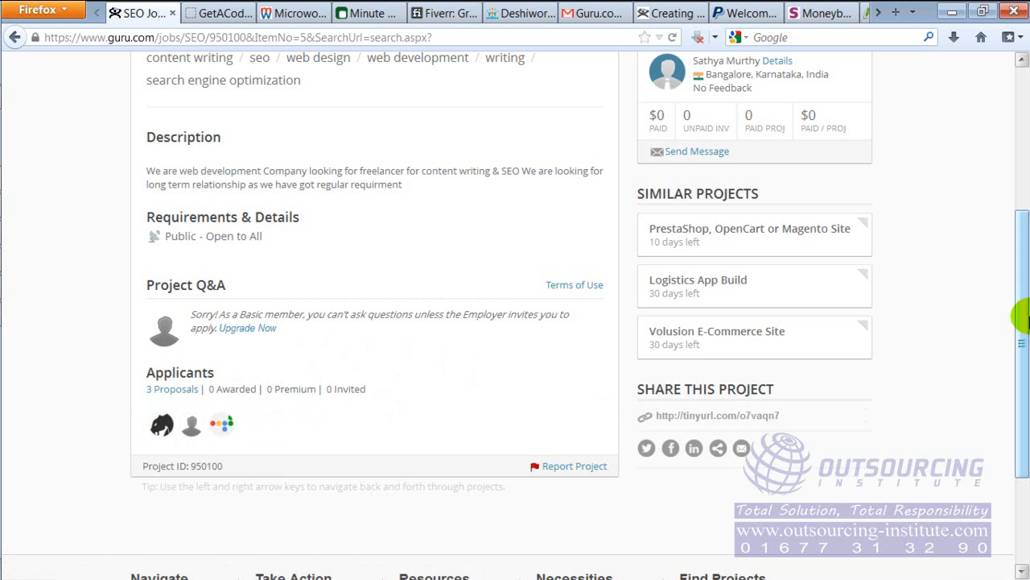
Review the SEO project's employer payment history and its fixed-price budget
left_click_drag(1027, 322, 1026, 206)
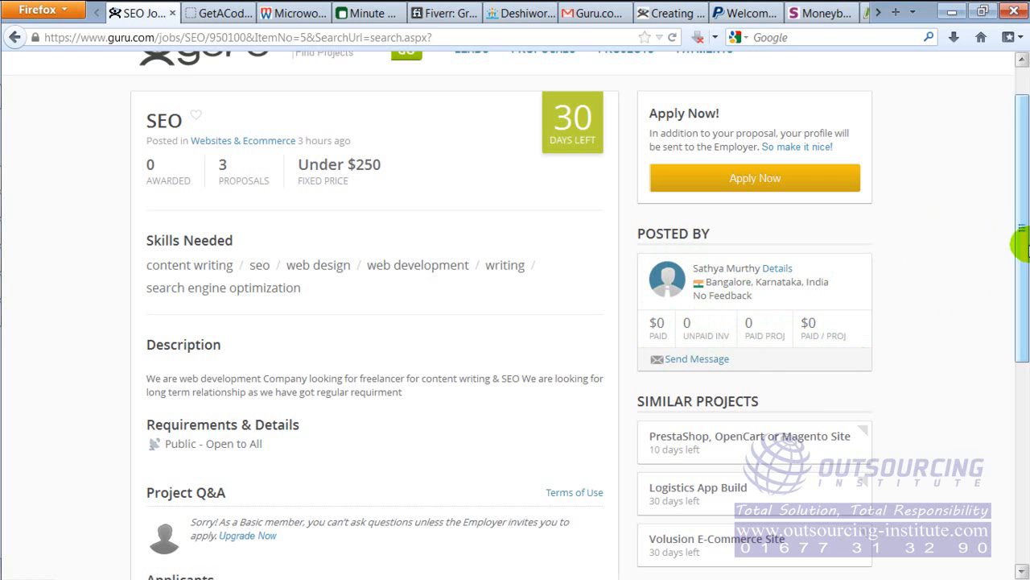
left_click_drag(1024, 245, 1022, 310)
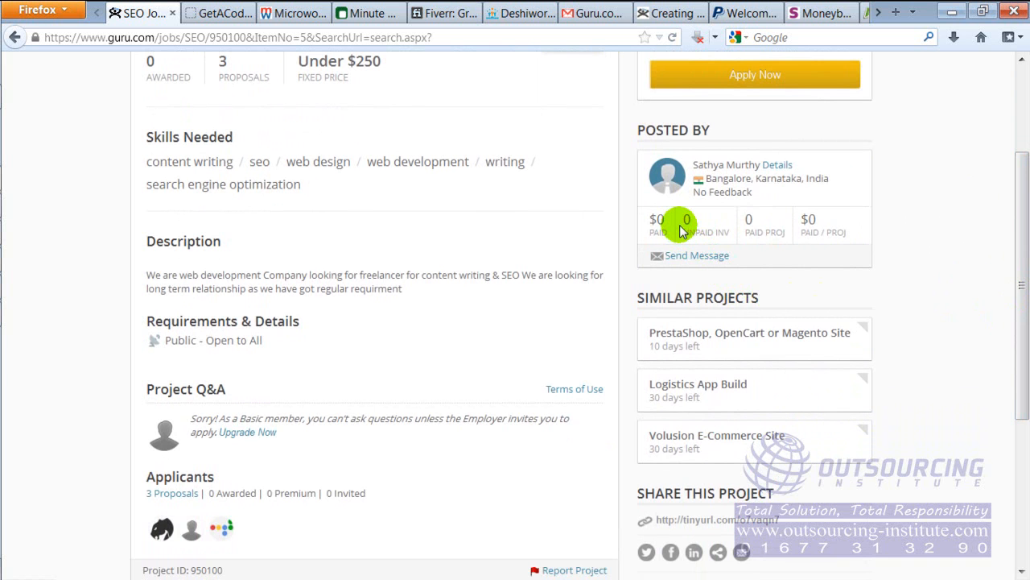
left_click_drag(1020, 209, 1021, 143)
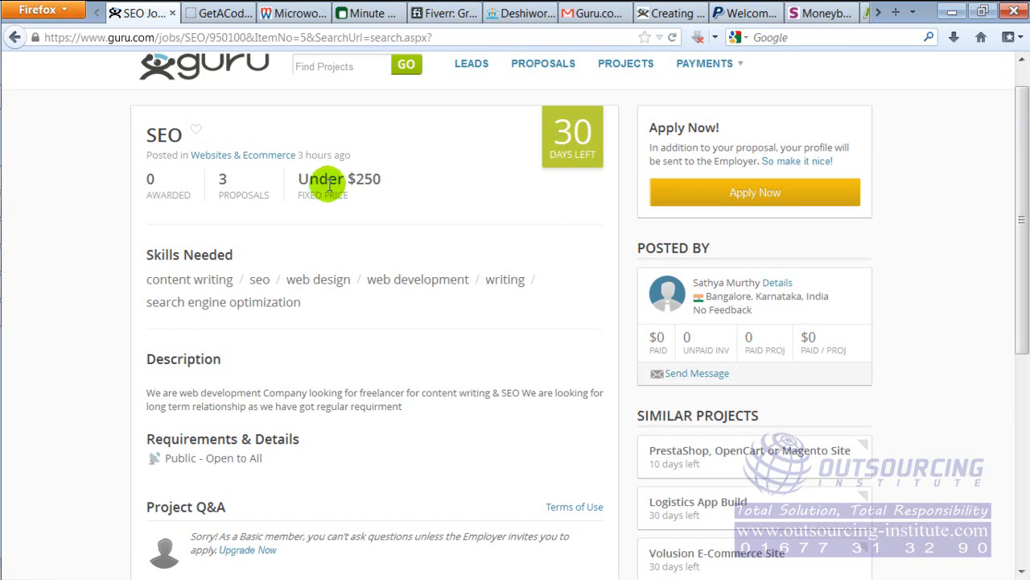
left_click_drag(354, 178, 397, 186)
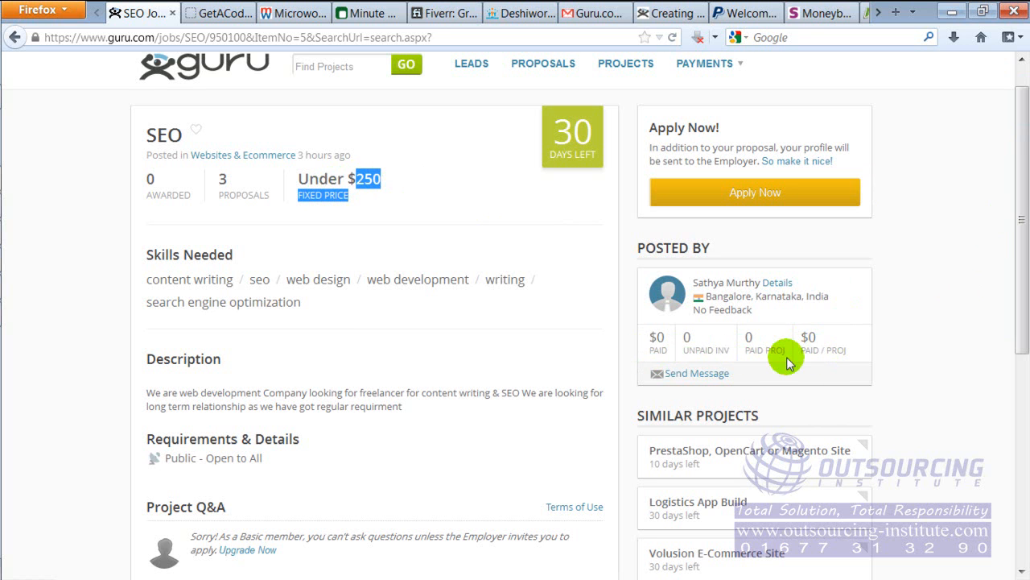
left_click_drag(1022, 213, 1012, 156)
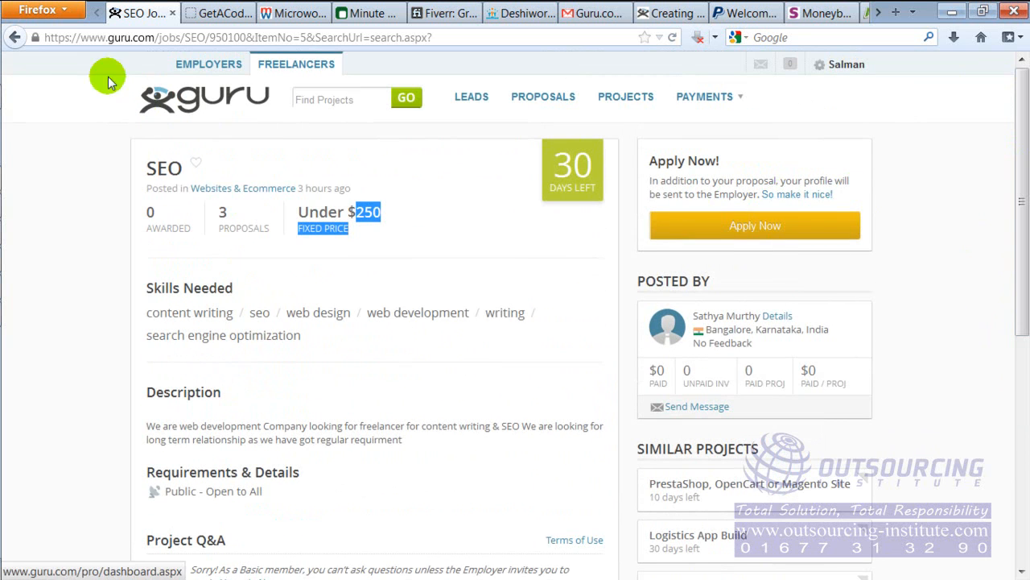
Return to the search results, open "SEO work for Page One on Google" and check the employer's paid amount
left_click(15, 38)
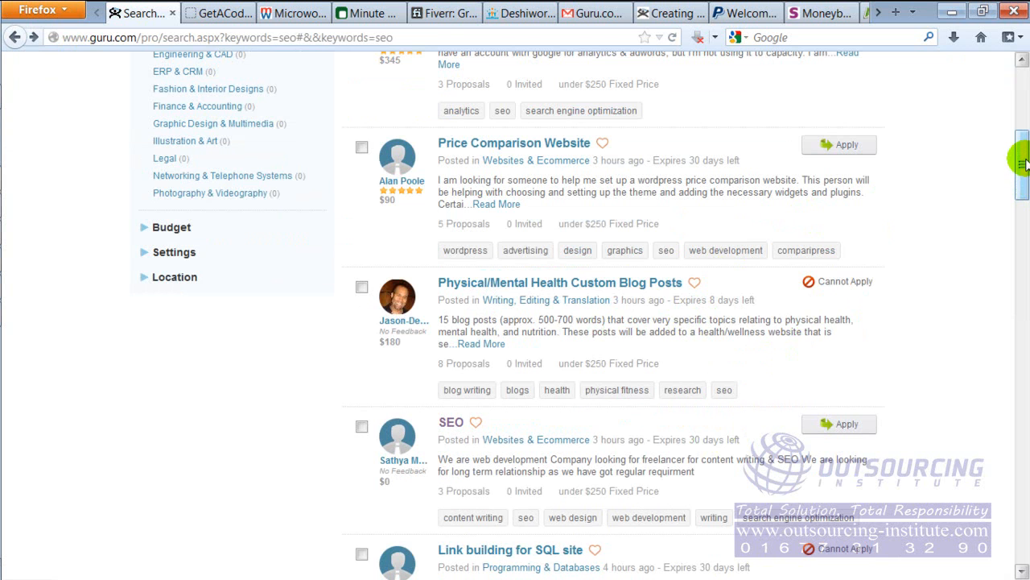
left_click_drag(1021, 161, 1020, 212)
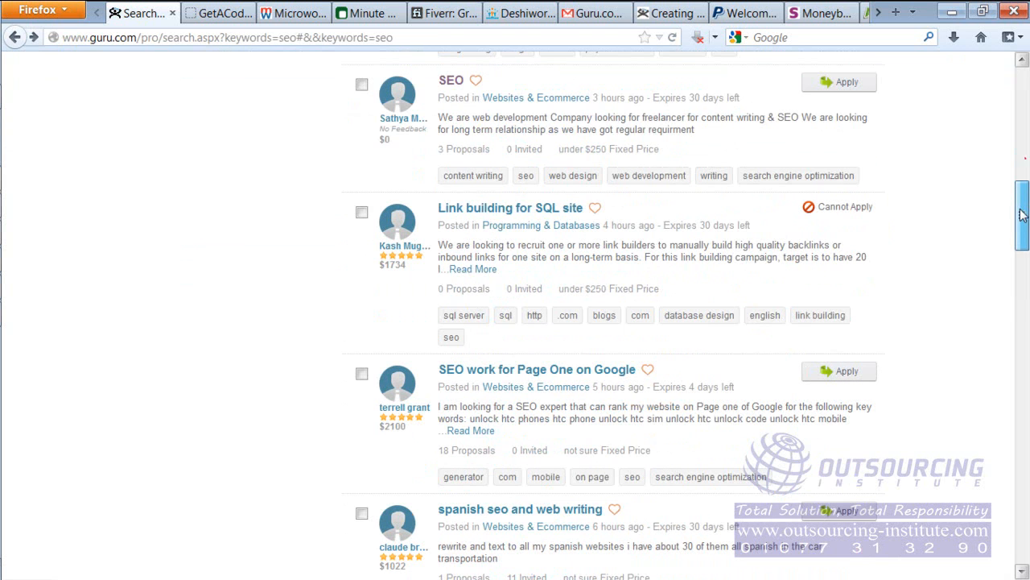
left_click(550, 369)
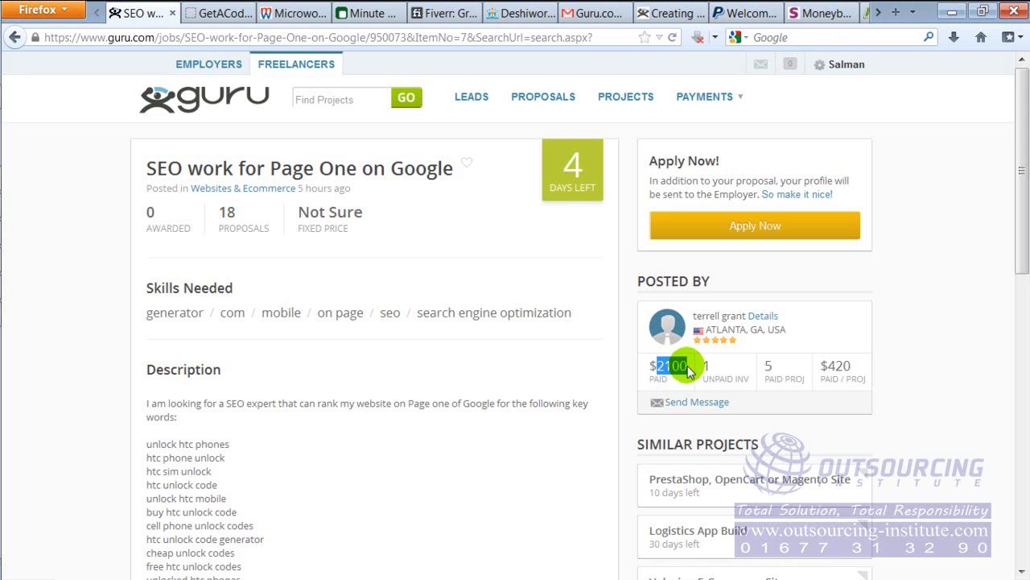
left_click(936, 316)
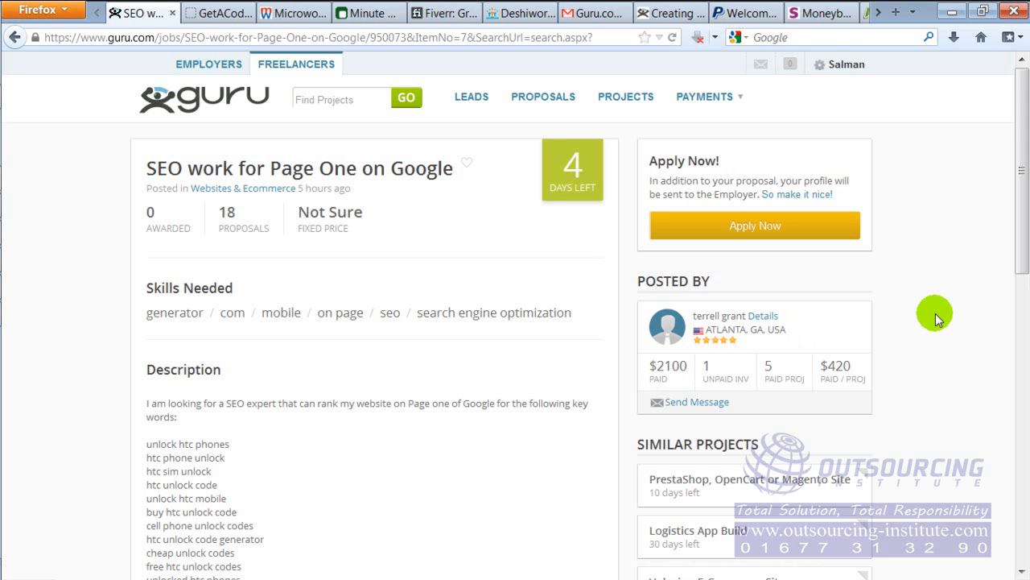
Read the Page One on Google project's keyword list, requirements and applicant details, including its awarded status
left_click_drag(1023, 182, 1008, 369)
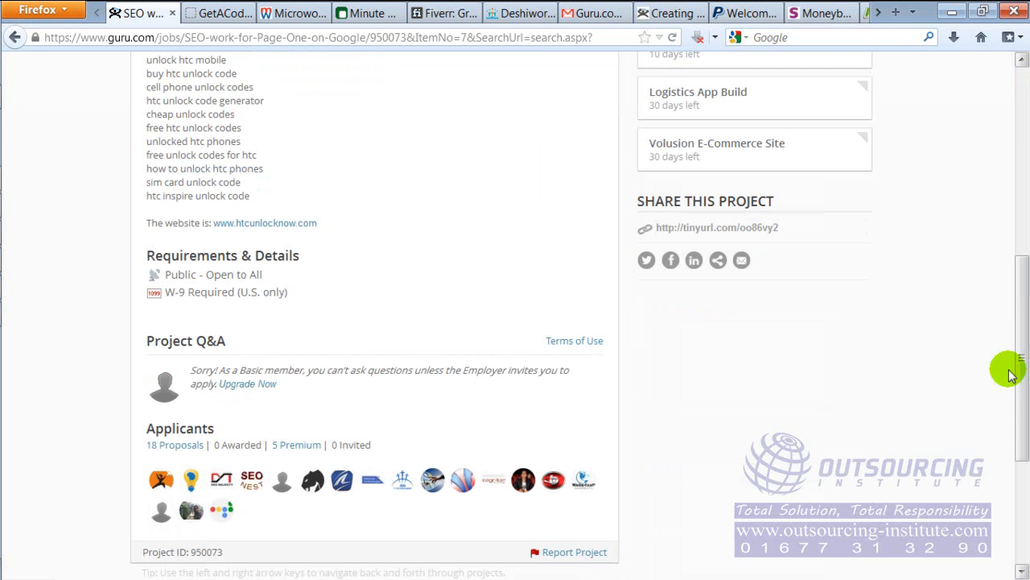
left_click_drag(175, 87, 217, 142)
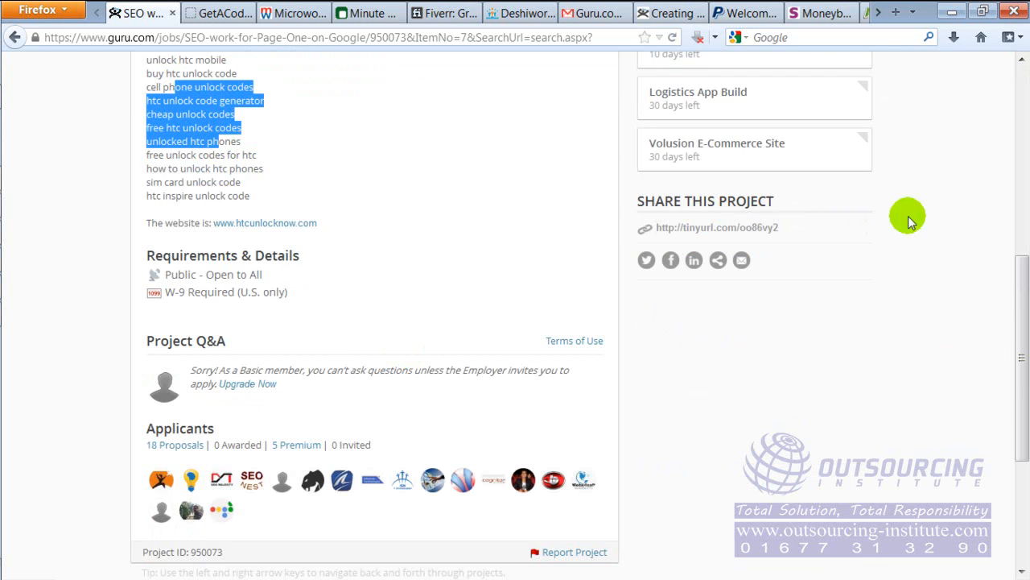
left_click_drag(1019, 287, 1005, 196)
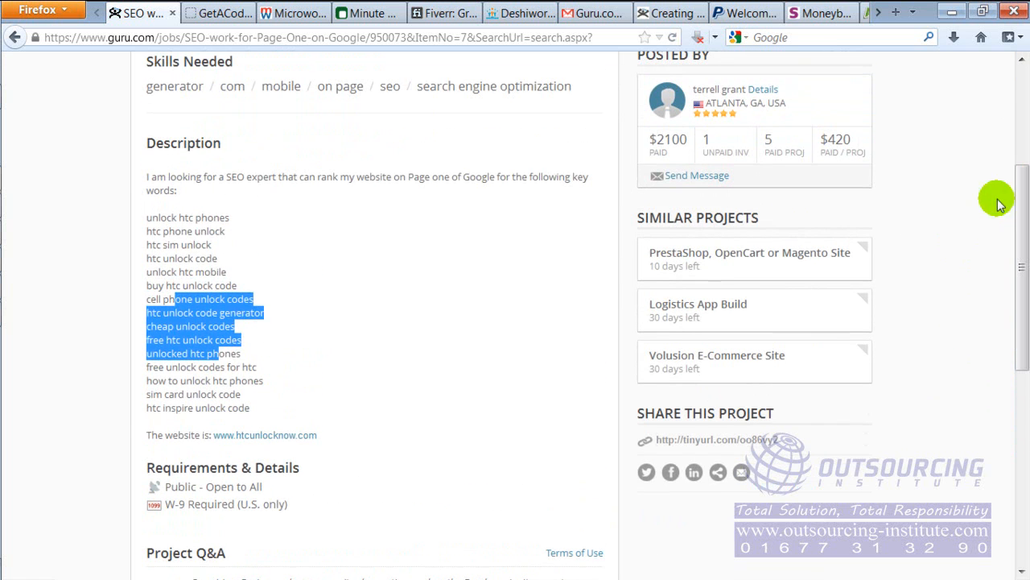
left_click_drag(200, 231, 241, 359)
left_click(494, 301)
left_click_drag(1015, 218, 1014, 340)
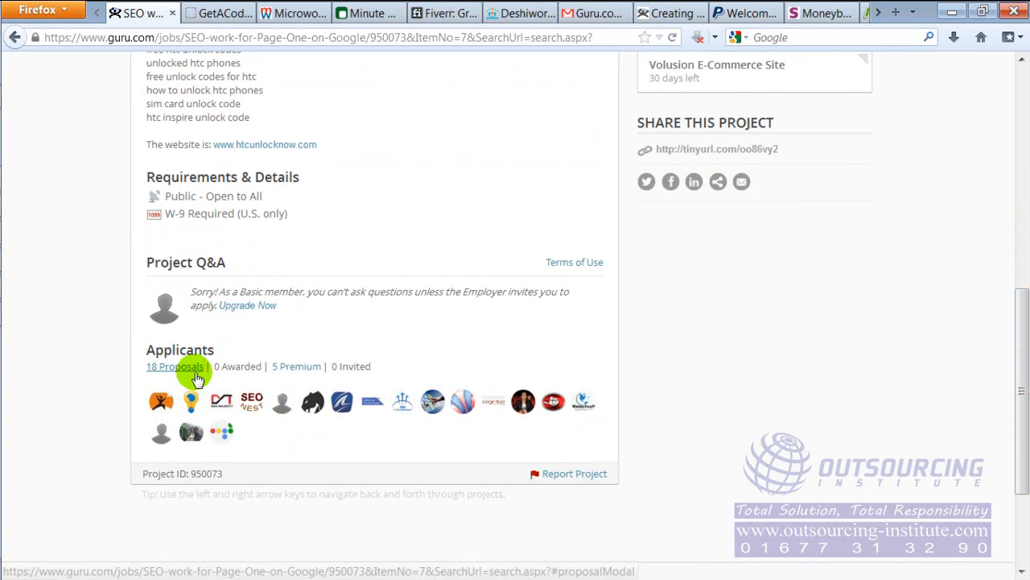
left_click_drag(215, 367, 266, 367)
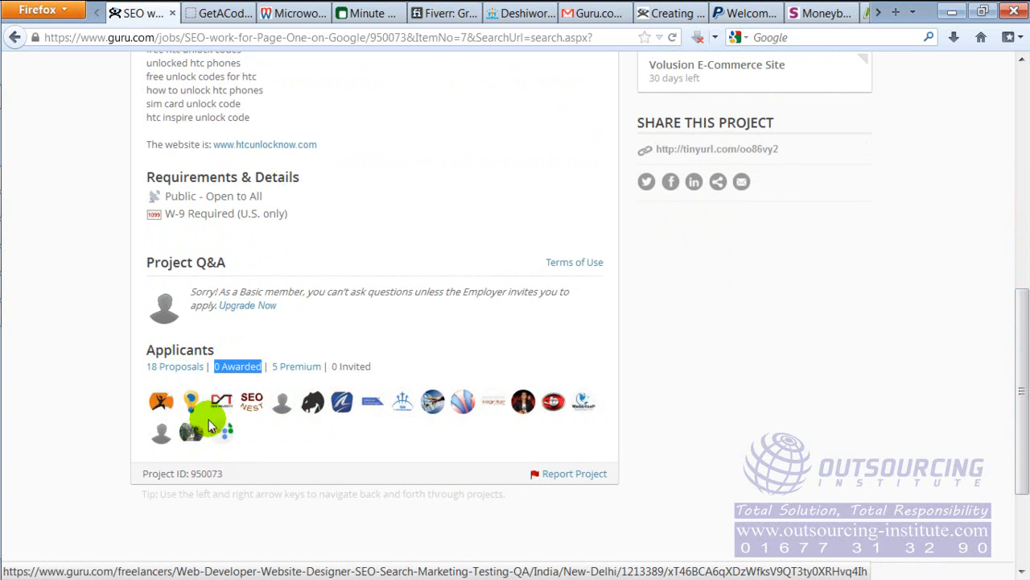
left_click_drag(1021, 318, 1021, 79)
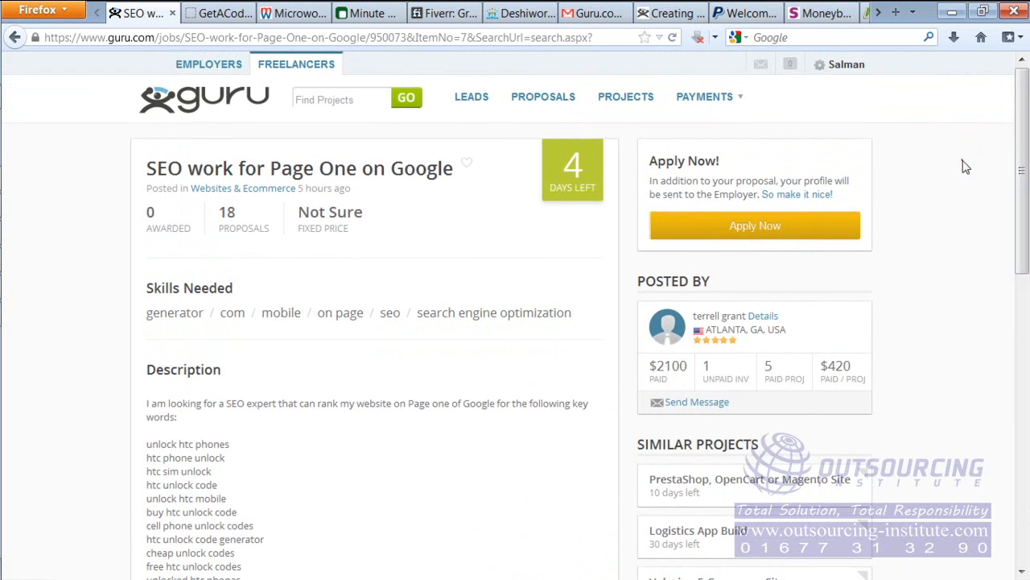
Apply for the Page One on Google project with the Websites & Ecommerce profile and set the estimated cost to $200
left_click(728, 230)
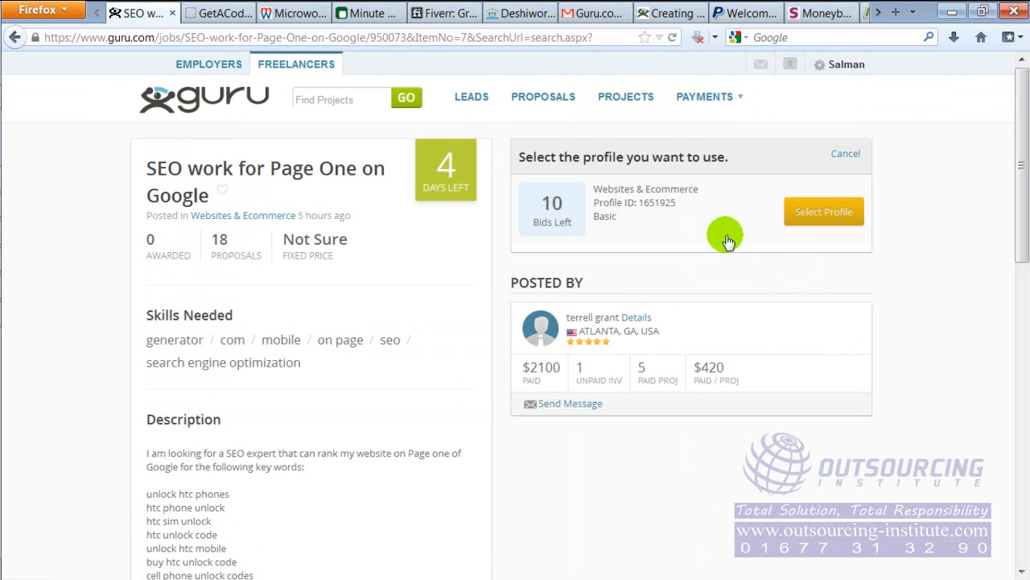
left_click(824, 215)
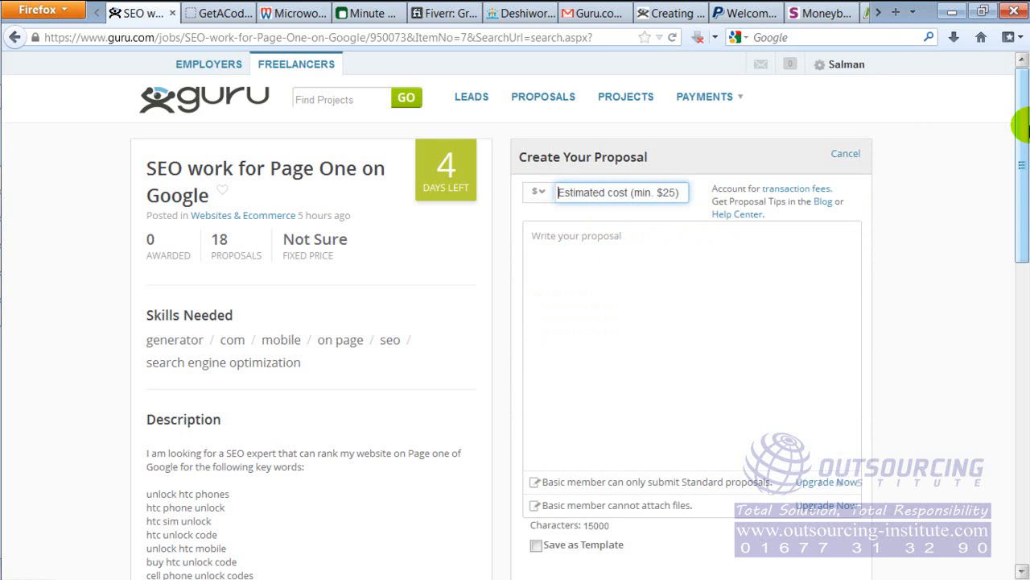
mouse_move(1020, 125)
left_mouse_down()
mouse_move(1006, 277)
mouse_move(1005, 137)
left_mouse_up()
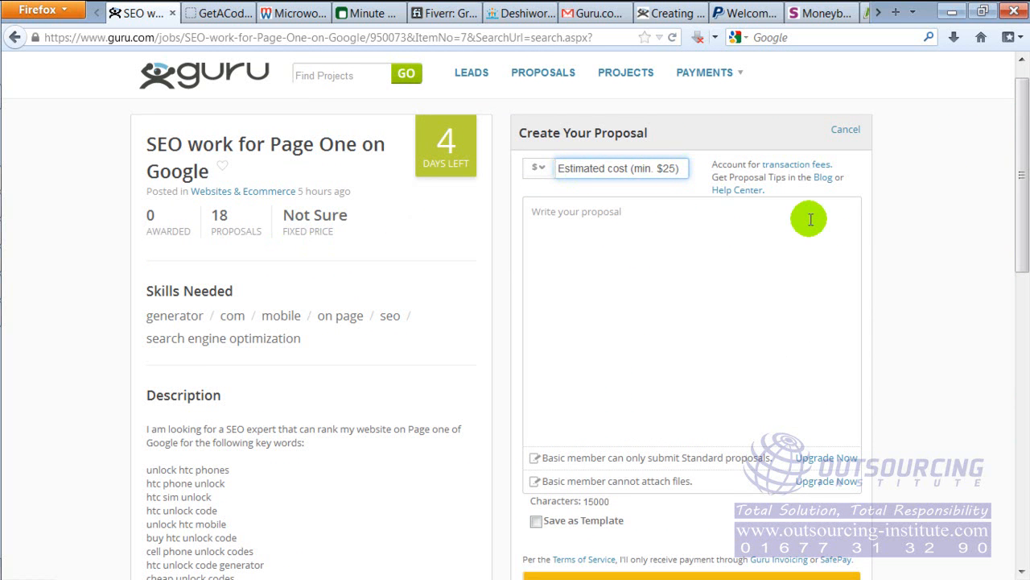
type("200")
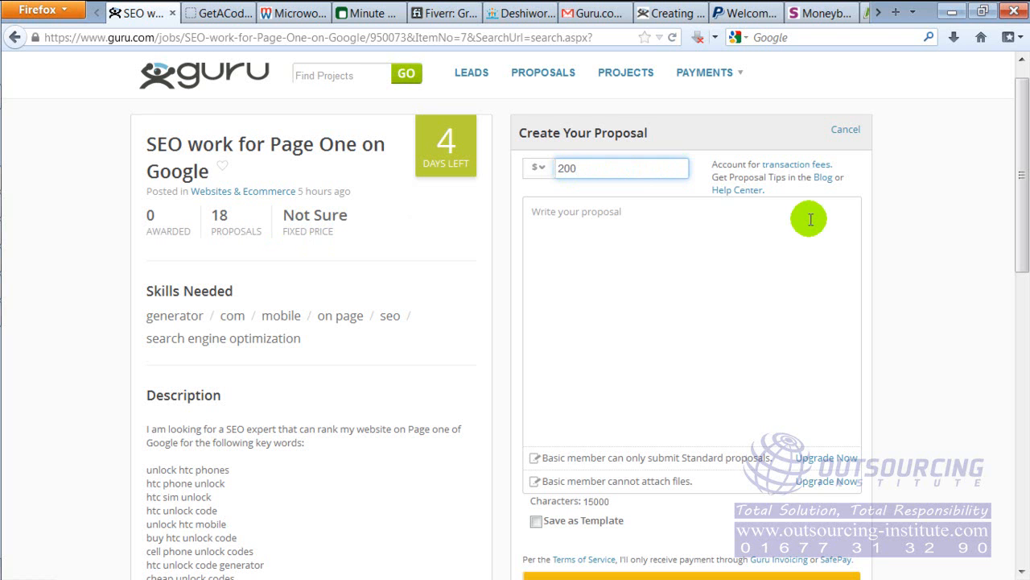
key("Tab")
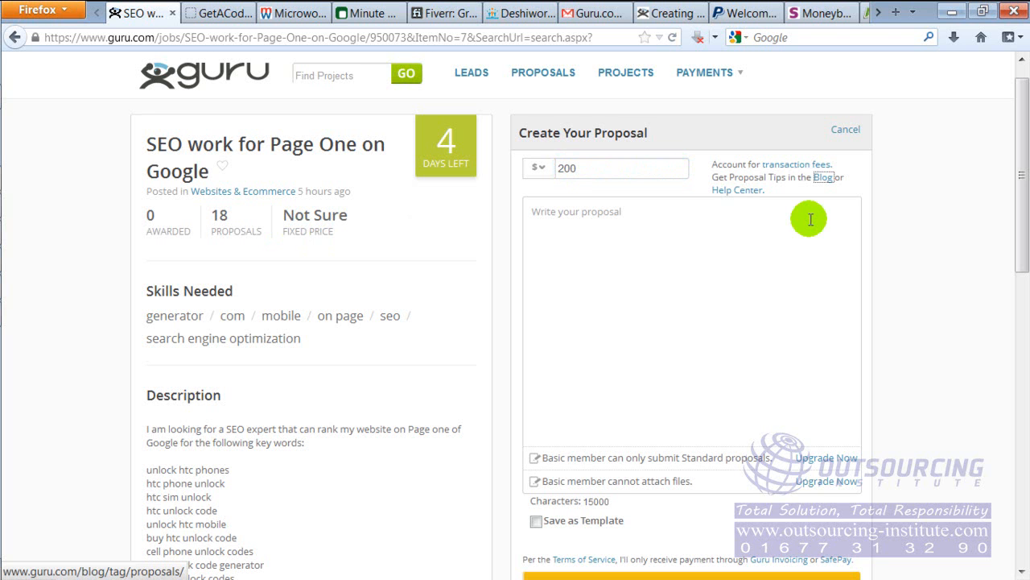
Write placeholder text as the proposal and lengthen it by pasting several copies of that text
left_click(681, 233)
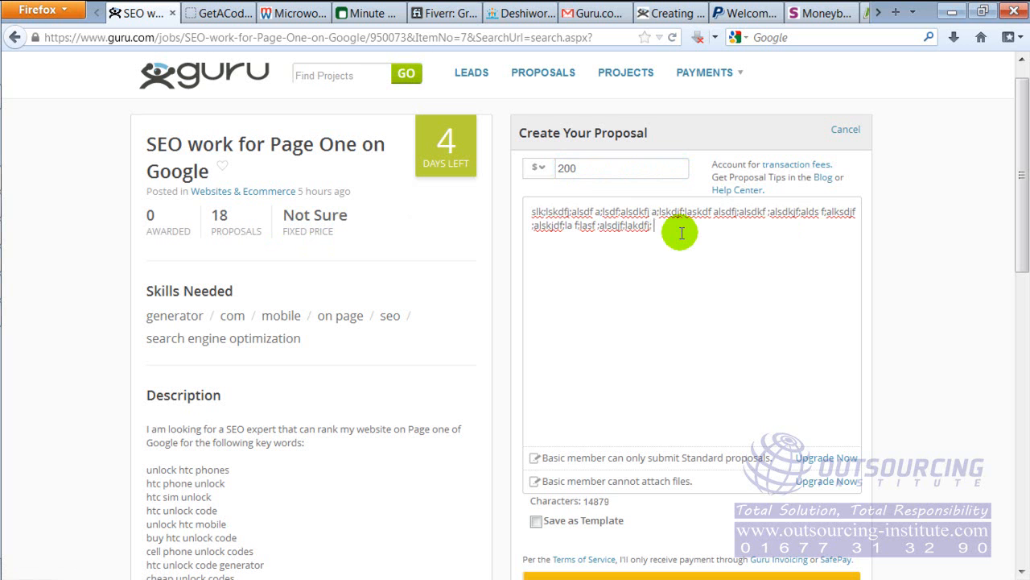
key("ctrl+a")
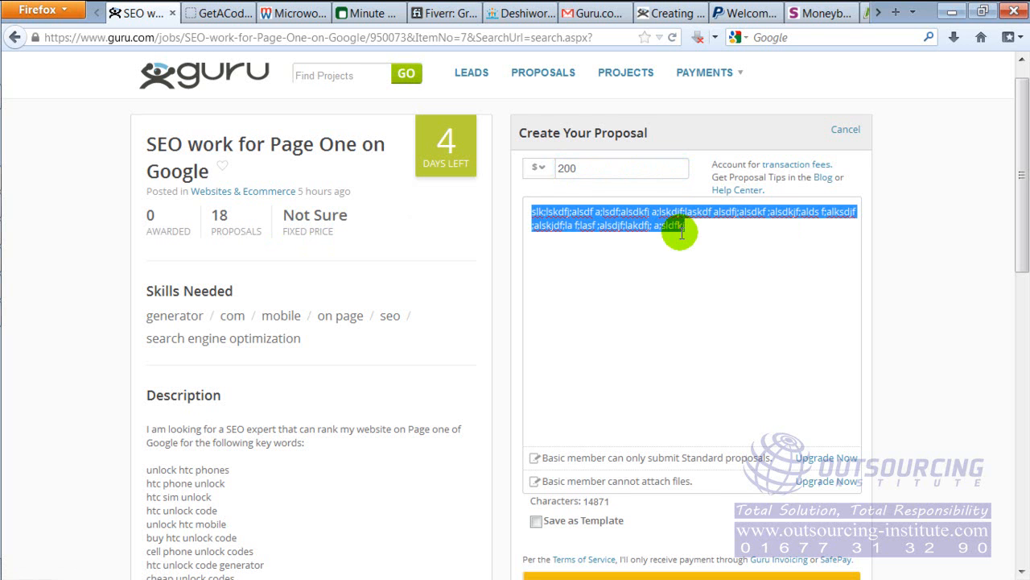
key("ctrl+v")
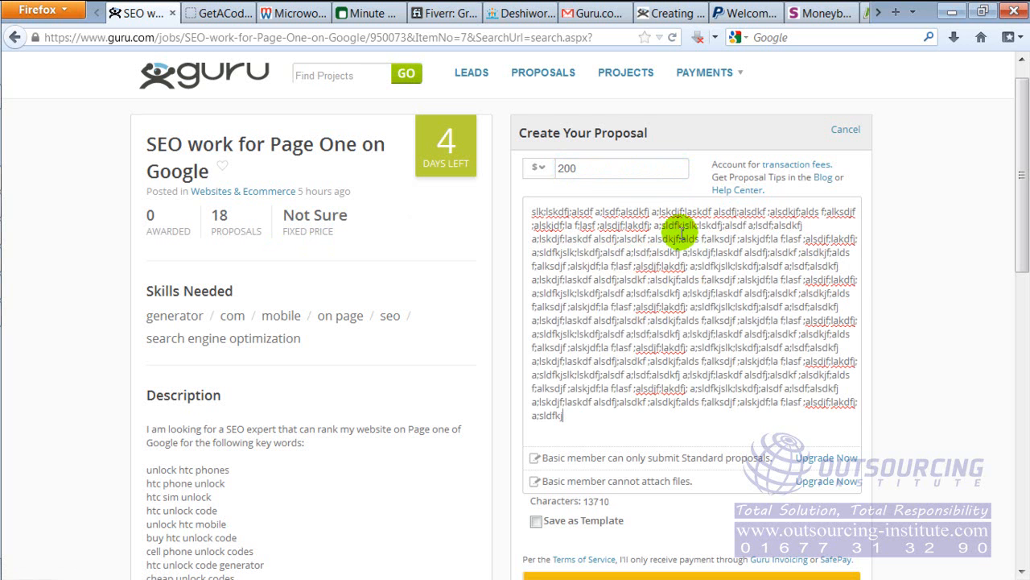
Check the employer's location and paid amount, and accept the terms to submit the proposal
left_click_drag(1020, 102, 1024, 185)
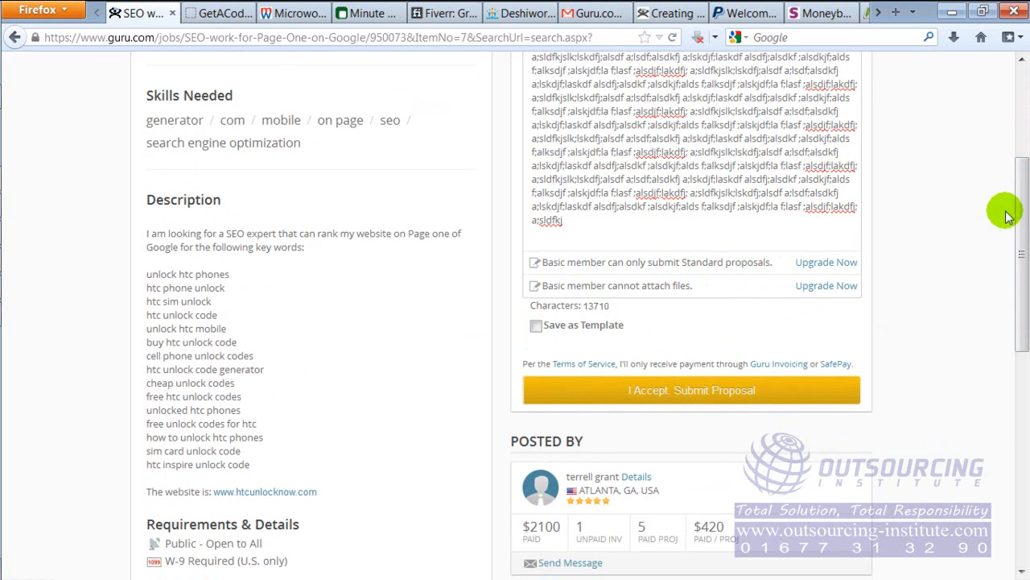
left_click_drag(1022, 194, 1019, 281)
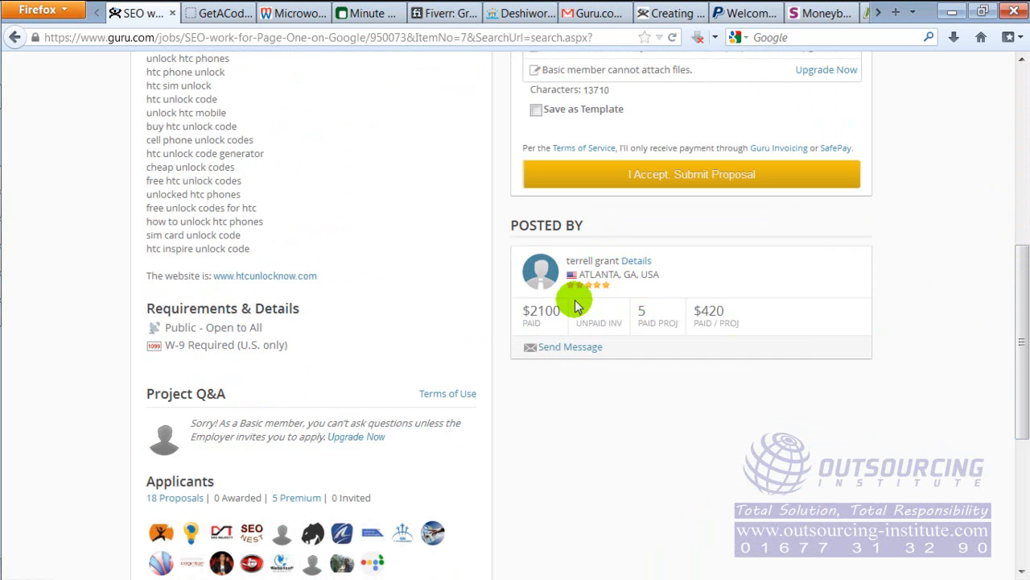
left_click_drag(589, 276, 668, 278)
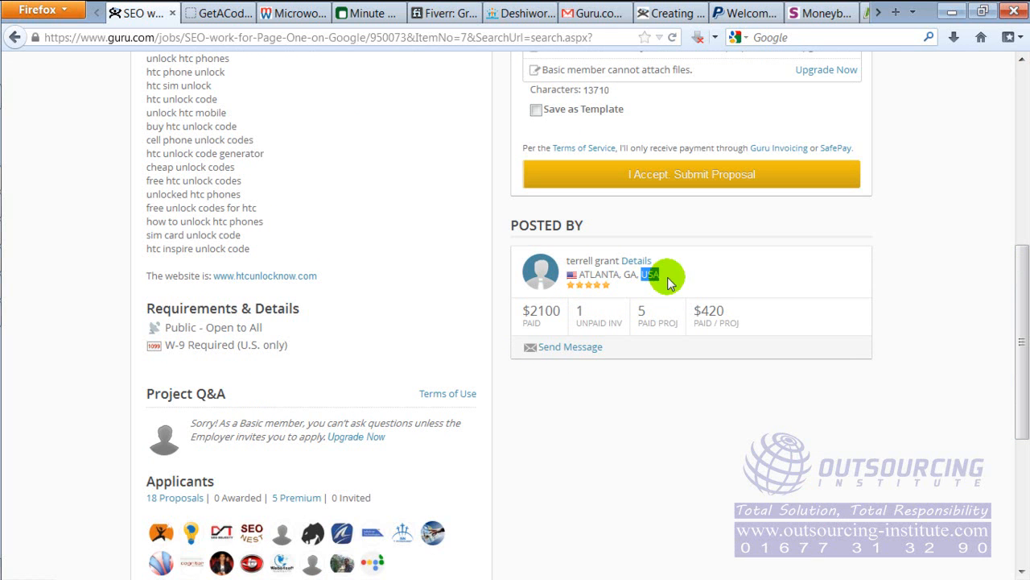
left_click_drag(564, 314, 523, 311)
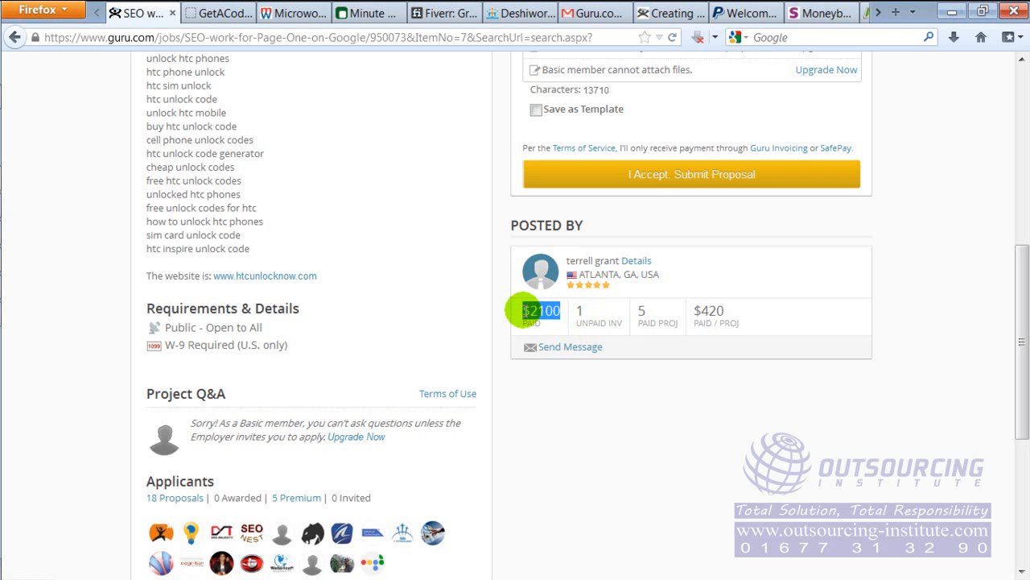
left_click(544, 313)
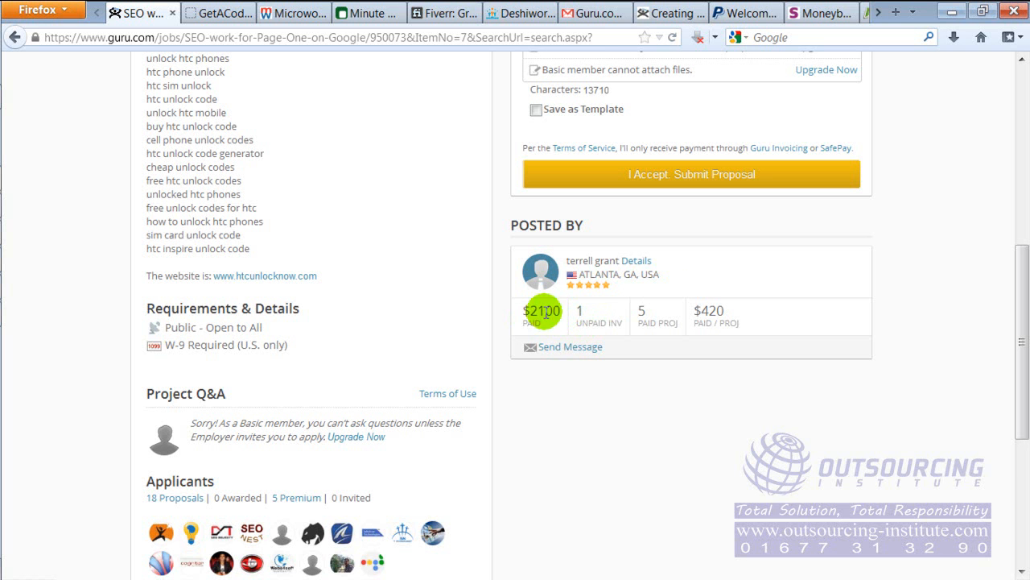
mouse_move(1020, 276)
left_mouse_down()
mouse_move(1020, 395)
mouse_move(1012, 69)
mouse_move(1014, 270)
left_mouse_up()
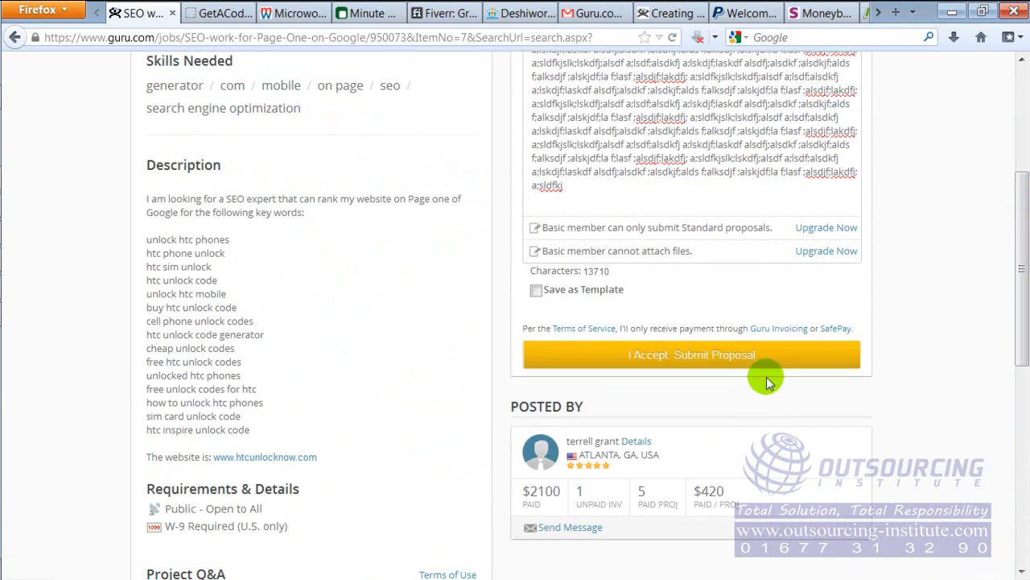
left_click(693, 367)
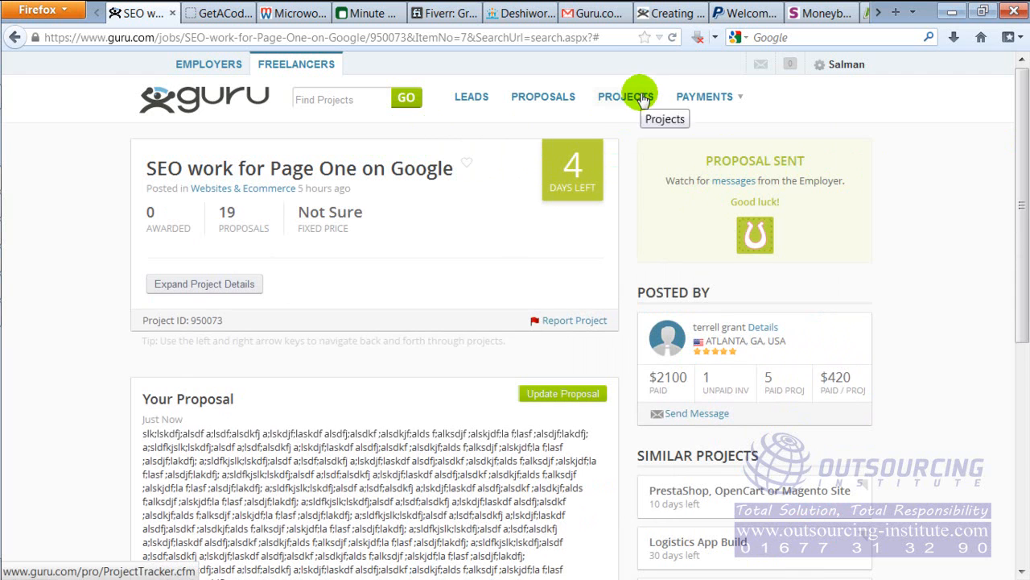
Open the freelancer dashboard from the submitted proposal's page and check the message inbox
left_click_drag(1021, 153, 1013, 382)
scroll(1013, 382, "down", 1)
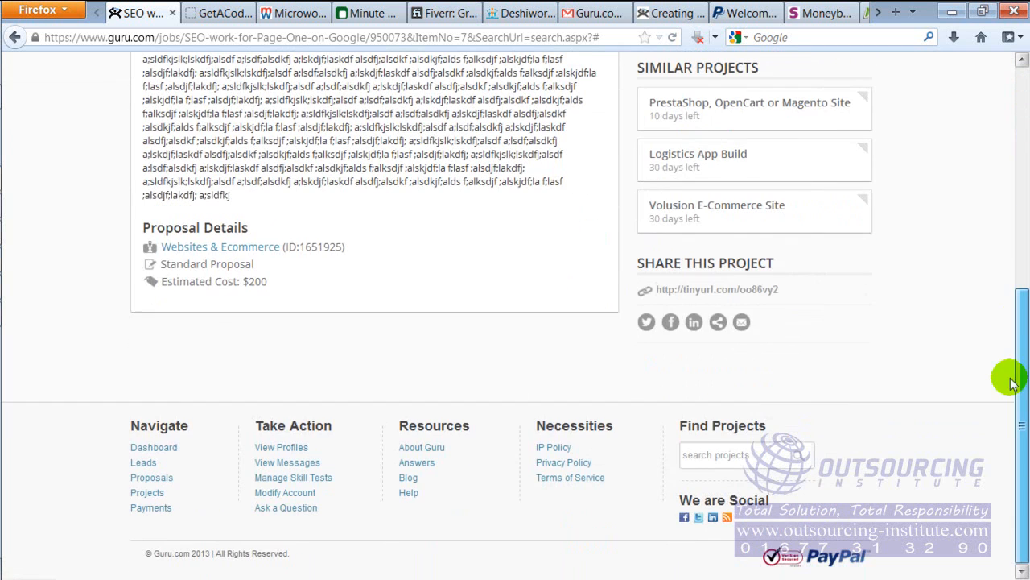
left_click(145, 451)
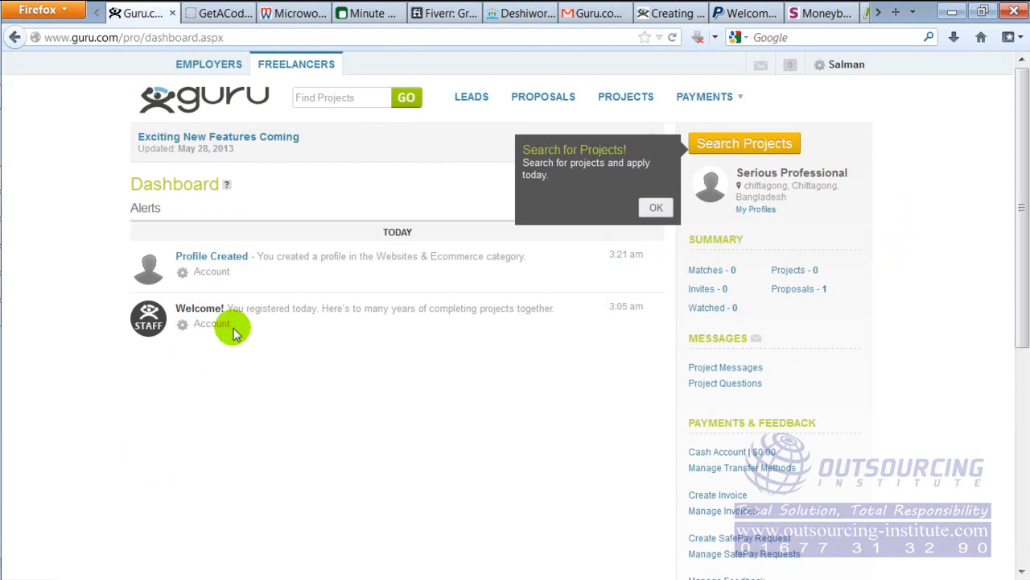
left_click(763, 67)
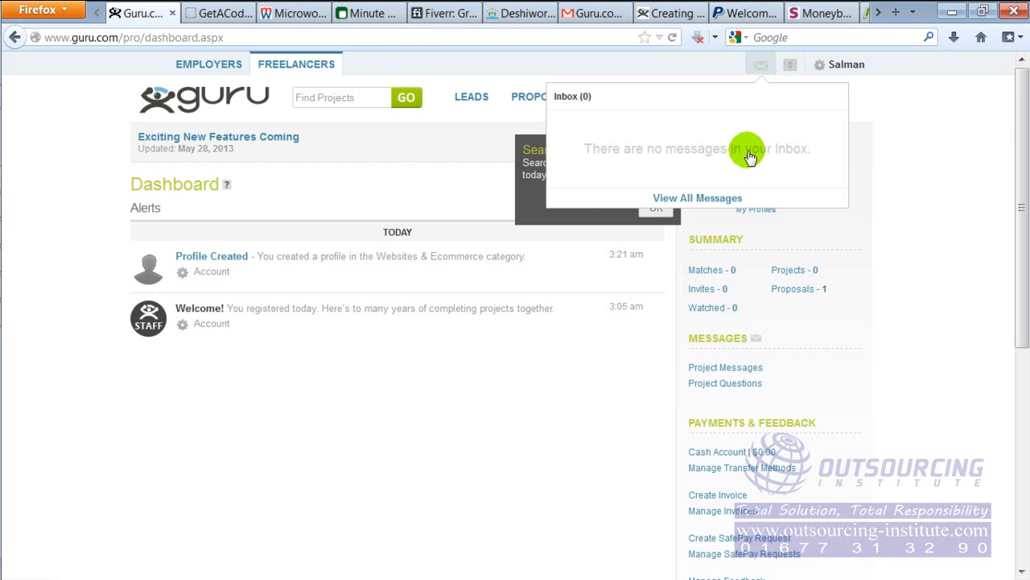
left_click(936, 117)
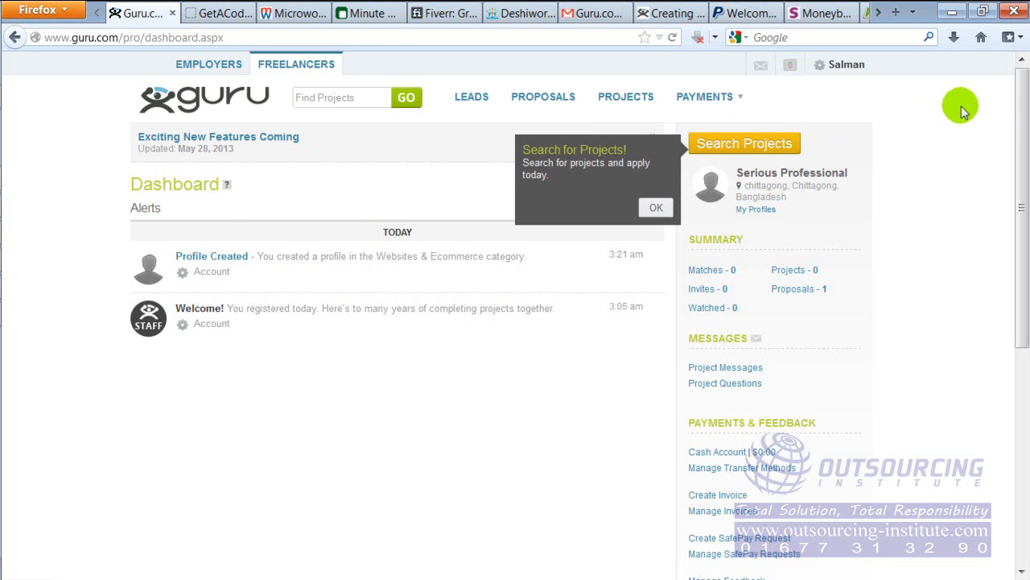
Look over the dashboard's summary, payment and feedback options and its footer links
left_click_drag(1022, 93, 990, 404)
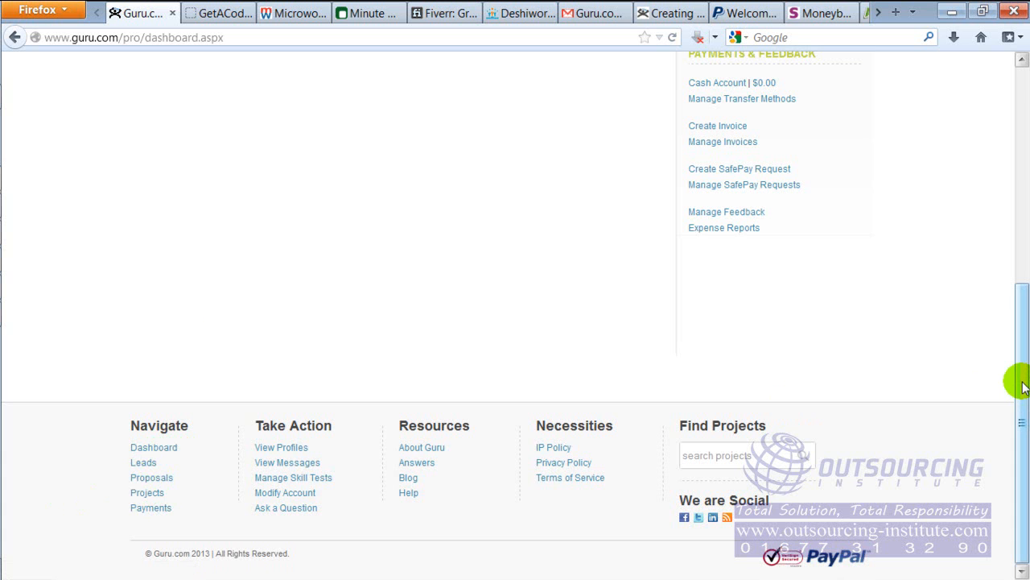
left_click_drag(1022, 386, 1024, 153)
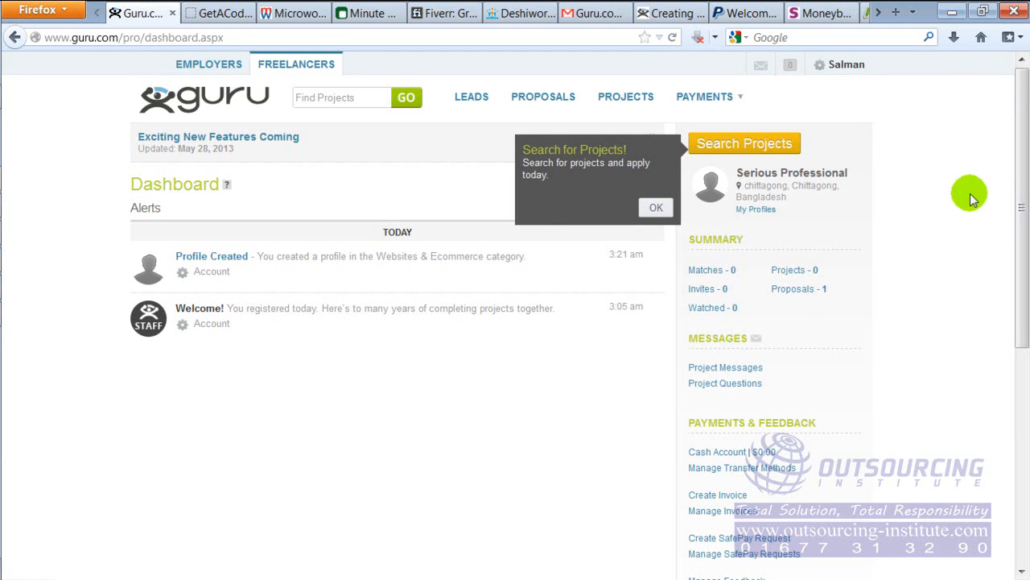
left_click_drag(1020, 99, 1014, 310)
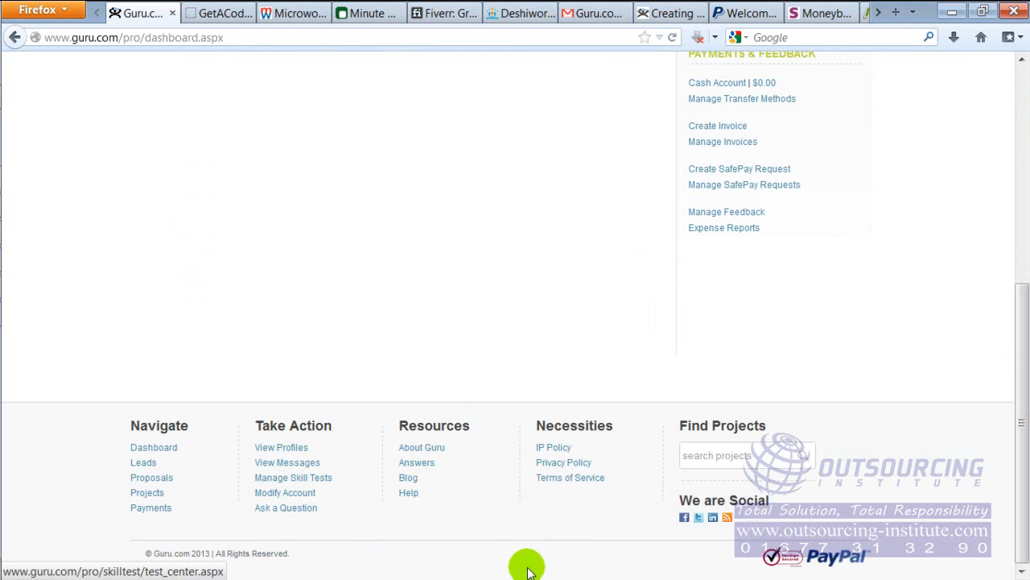
Show the Google results for guru time tracker software, and minimize Firefox and Windows Photo Viewer to reach the desktop
key("ctrl+shift+Tab")
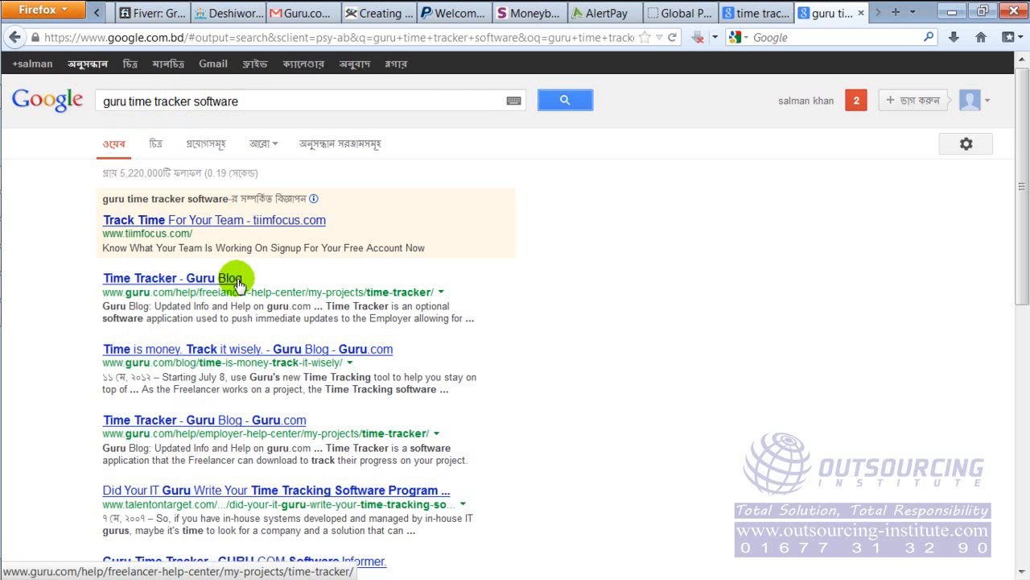
left_click(951, 11)
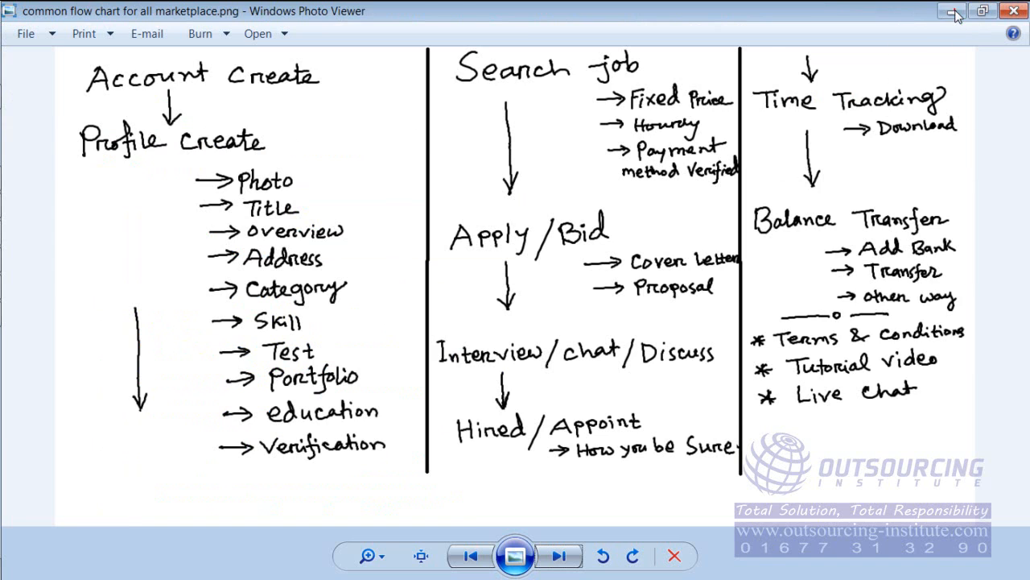
left_click(951, 9)
left_click(462, 523)
left_click_drag(462, 527, 732, 443)
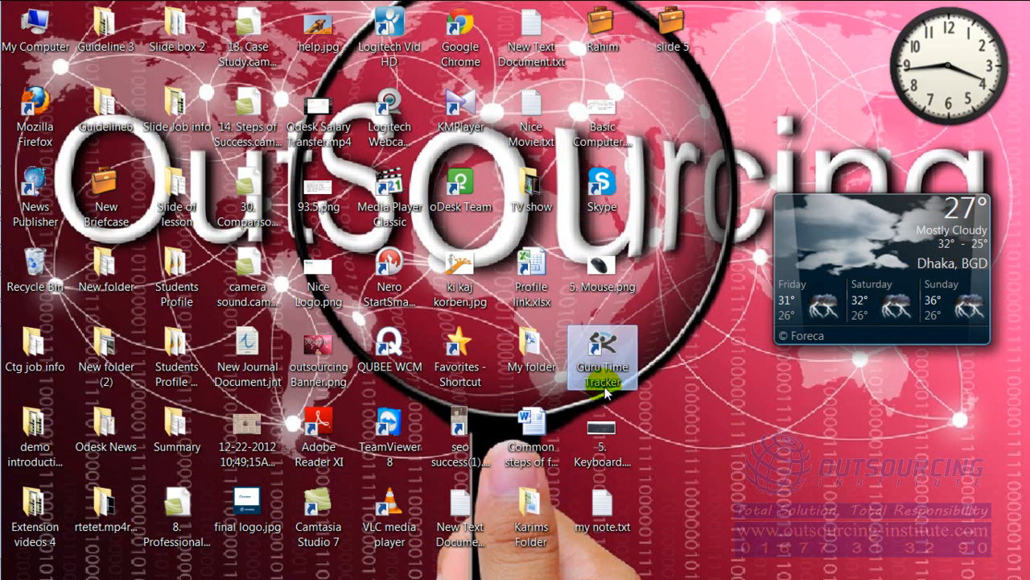
Launch Guru Time Tracker from the desktop, look at its sign-in form and close it
double_click(603, 358)
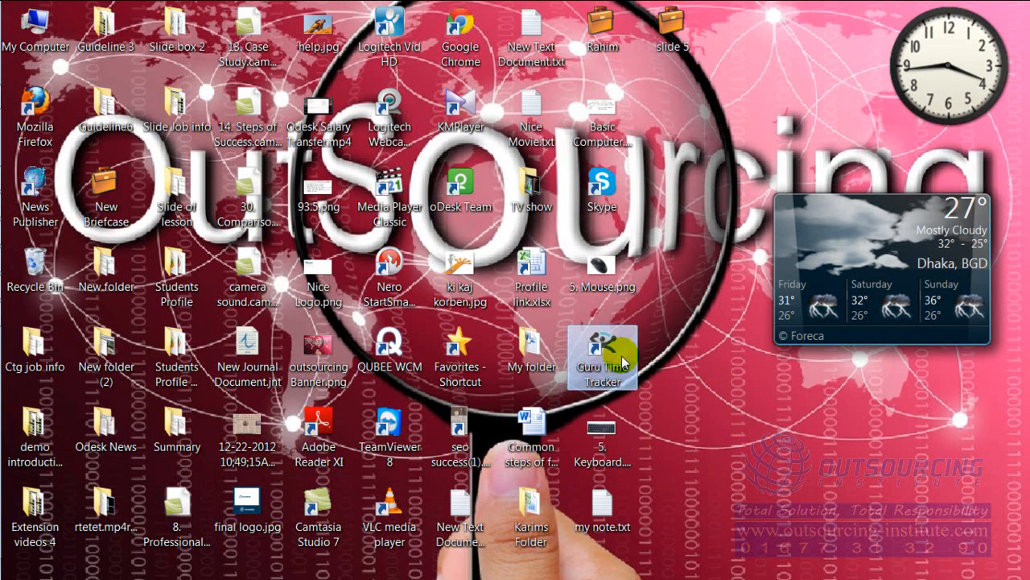
double_click(614, 354)
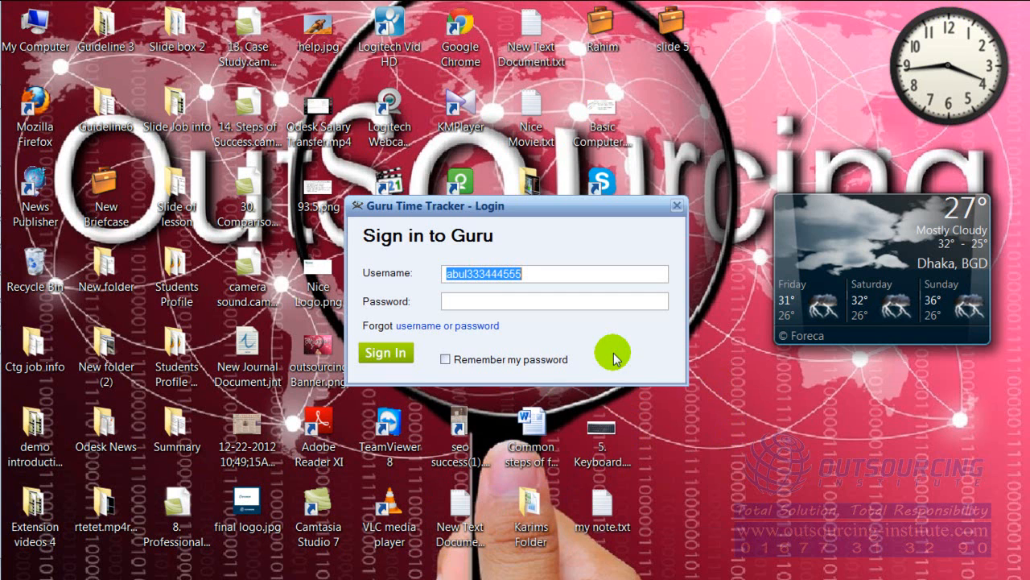
double_click(462, 275)
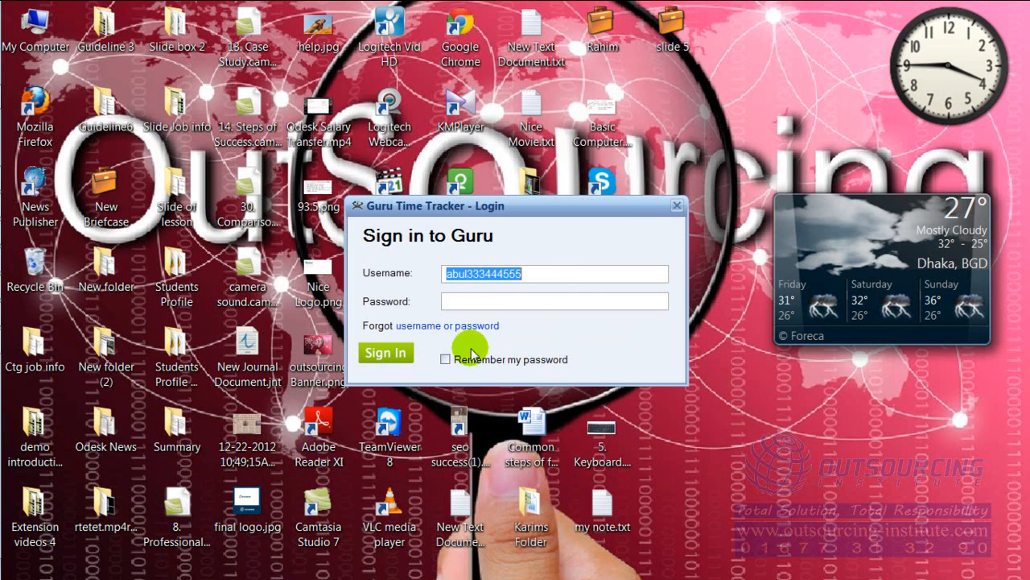
left_click(677, 205)
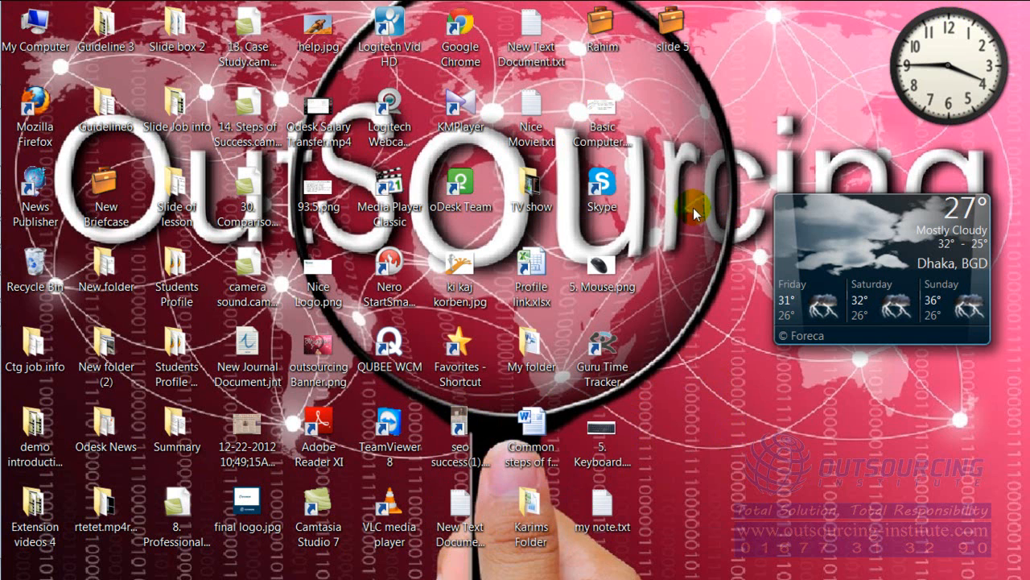
Switch back to Firefox and return to the beginning of the Guru.com freelancer dashboard
mouse_move(3, 455)
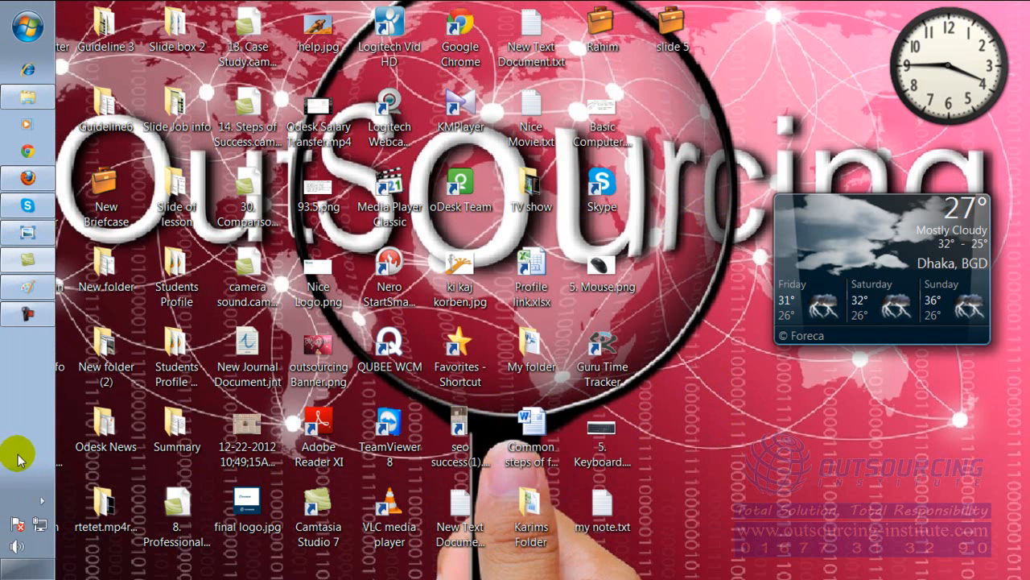
left_click(12, 179)
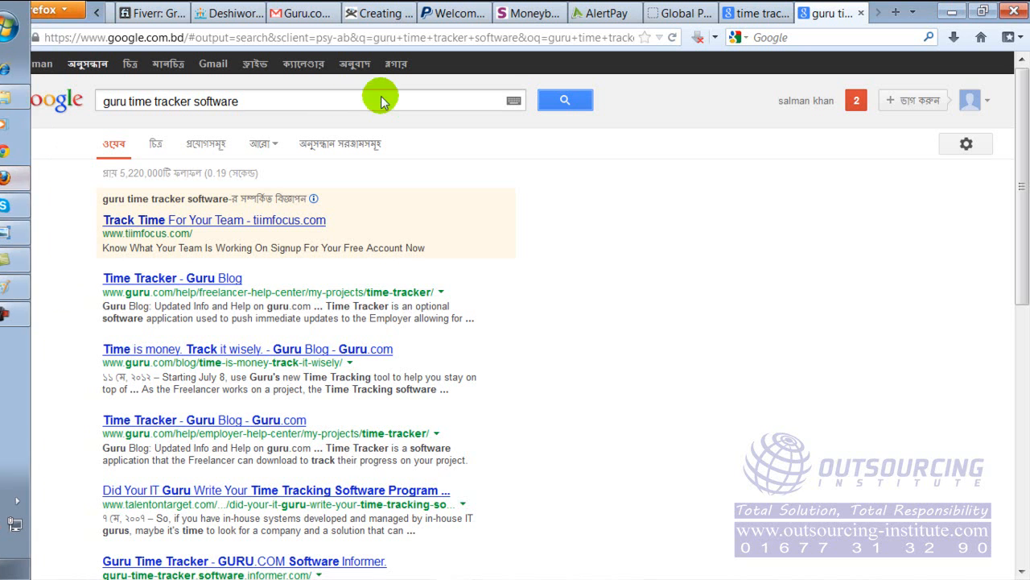
left_click(364, 13)
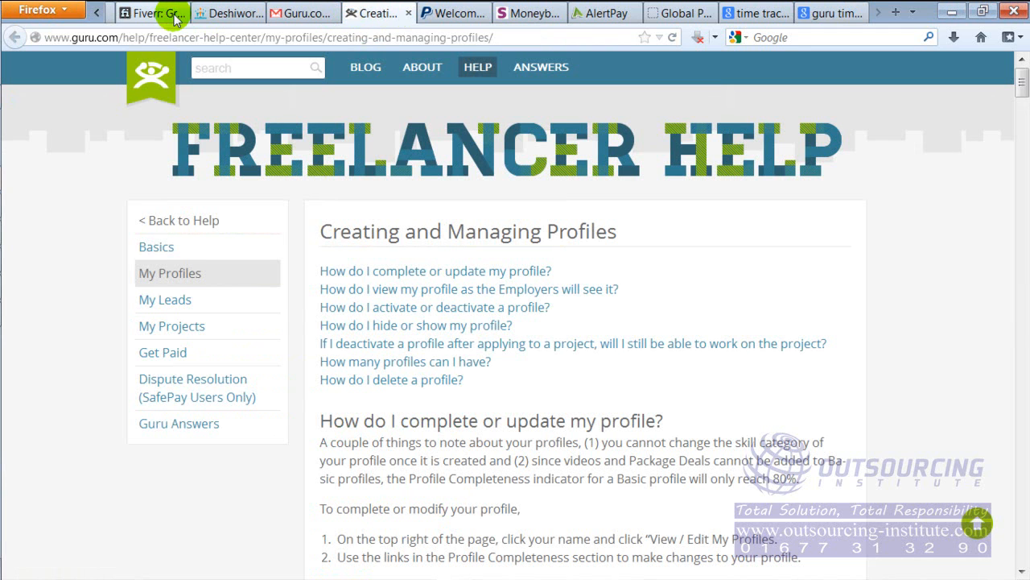
left_click(98, 14)
left_click(98, 13)
left_click(98, 14)
left_click(98, 14)
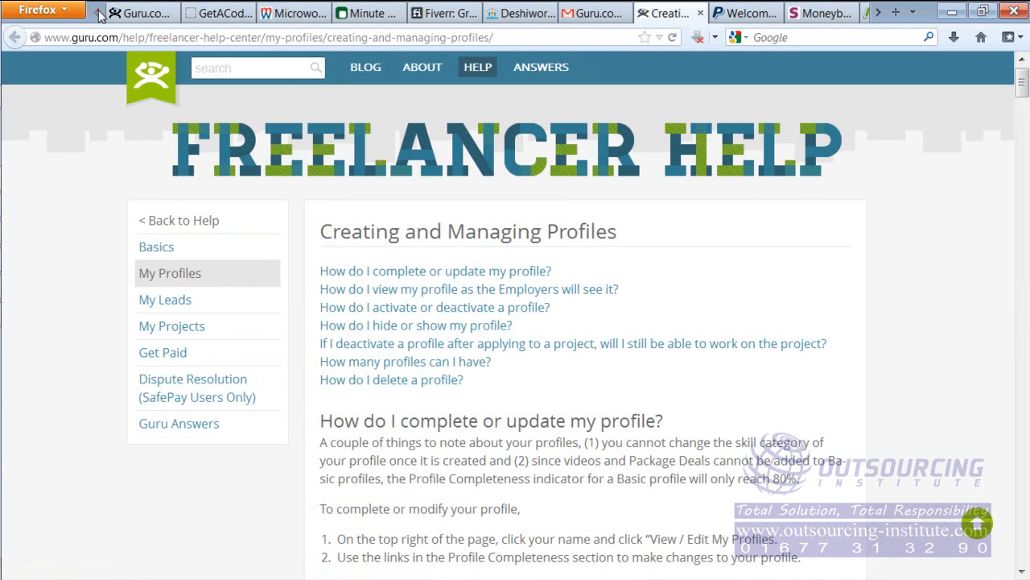
left_click(124, 12)
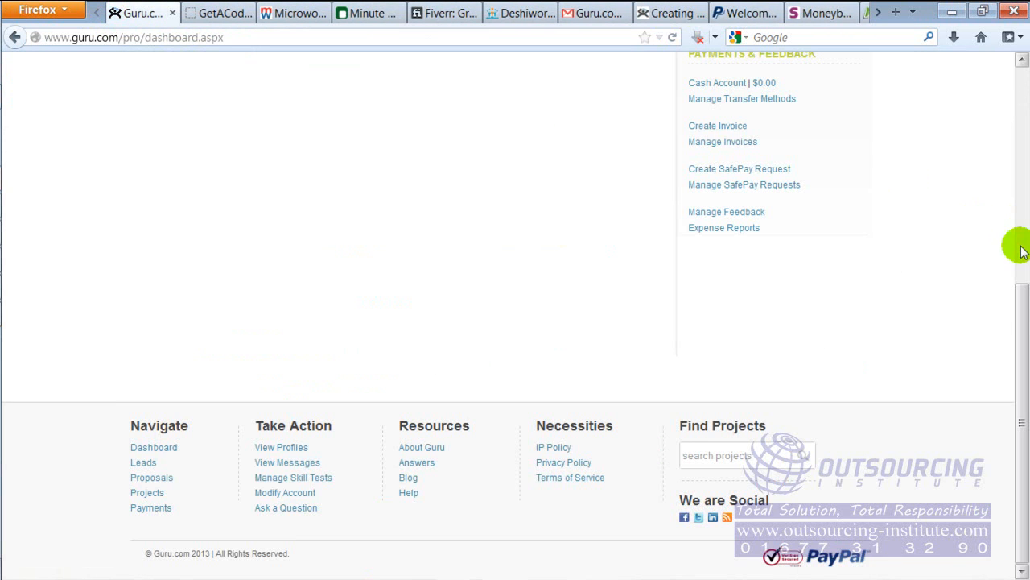
left_click_drag(1023, 316, 1022, 95)
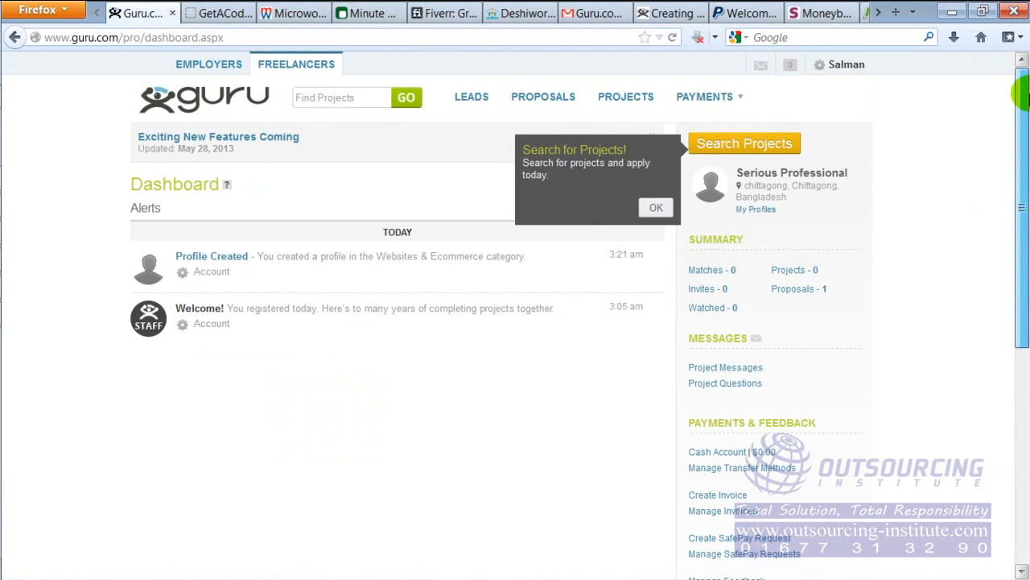
Open the Transfer Funds page and highlight the wire transfer and Prepaid MasterCard options in its instructions
left_click(739, 98)
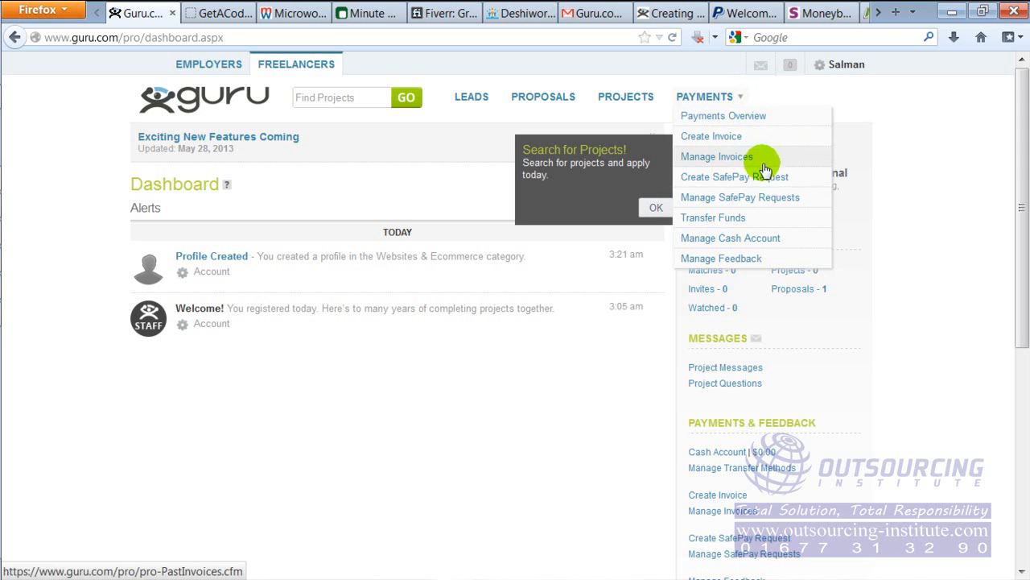
left_click(742, 228)
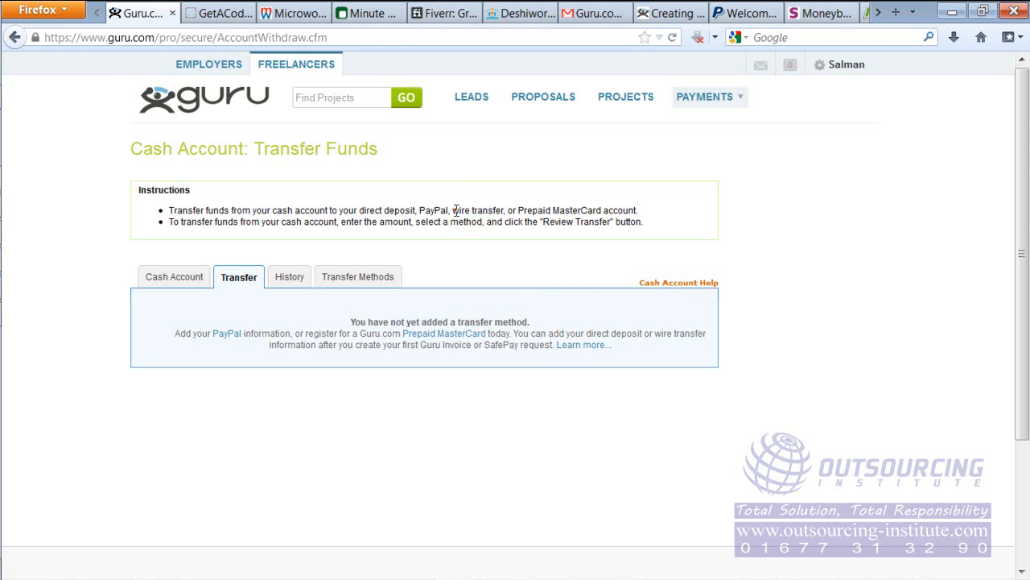
left_click_drag(454, 210, 503, 211)
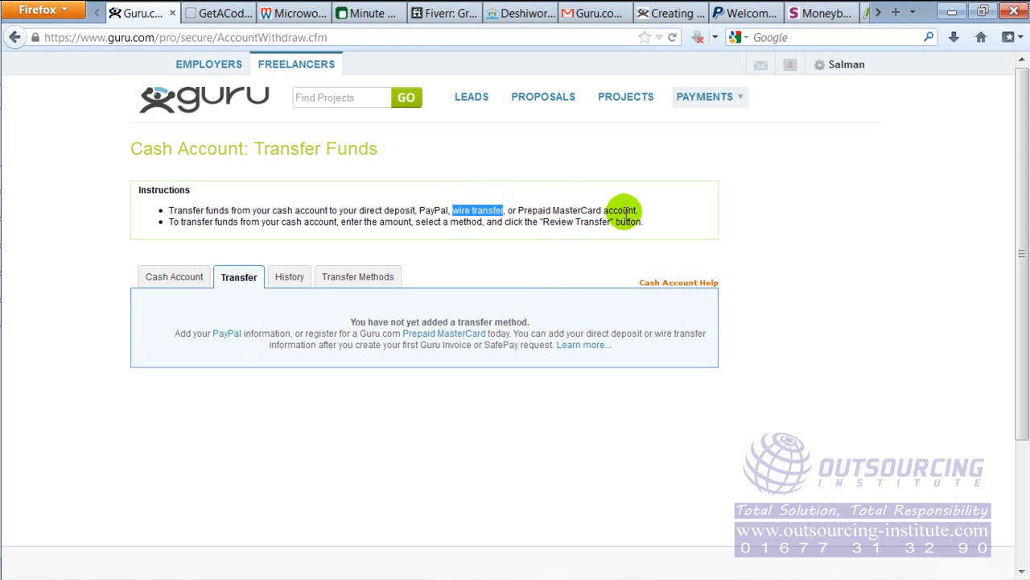
left_click_drag(524, 211, 613, 210)
left_click_drag(455, 210, 498, 210)
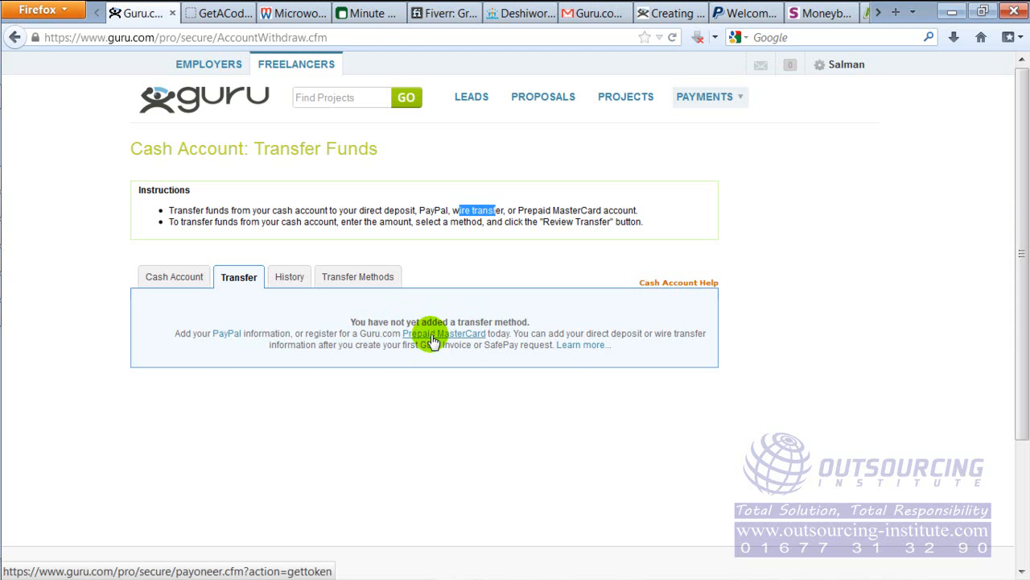
left_click(507, 209)
Show the cash account's transfer methods and bring up the Learn more help page about them in its own window
left_click(354, 279)
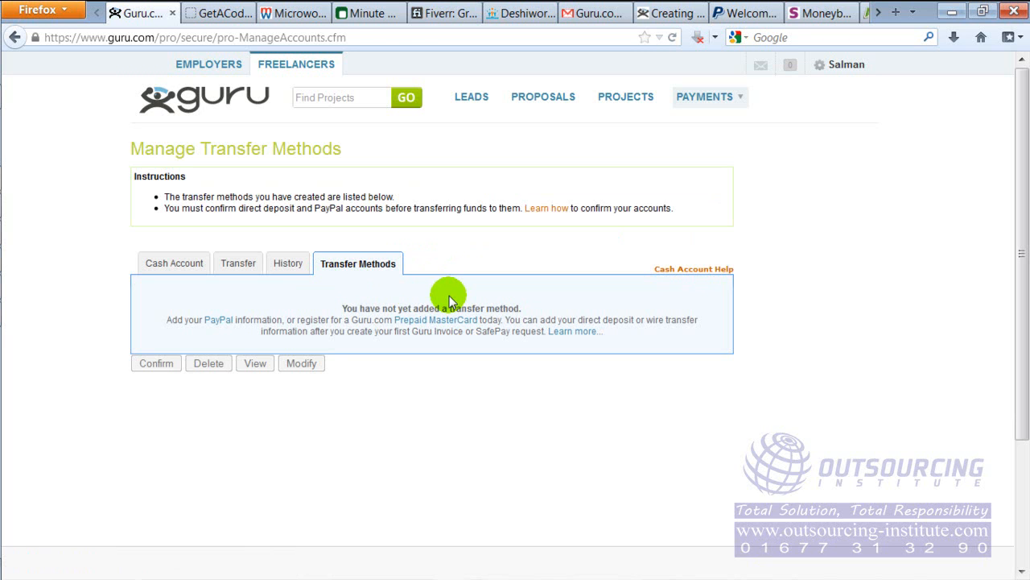
left_click(569, 333)
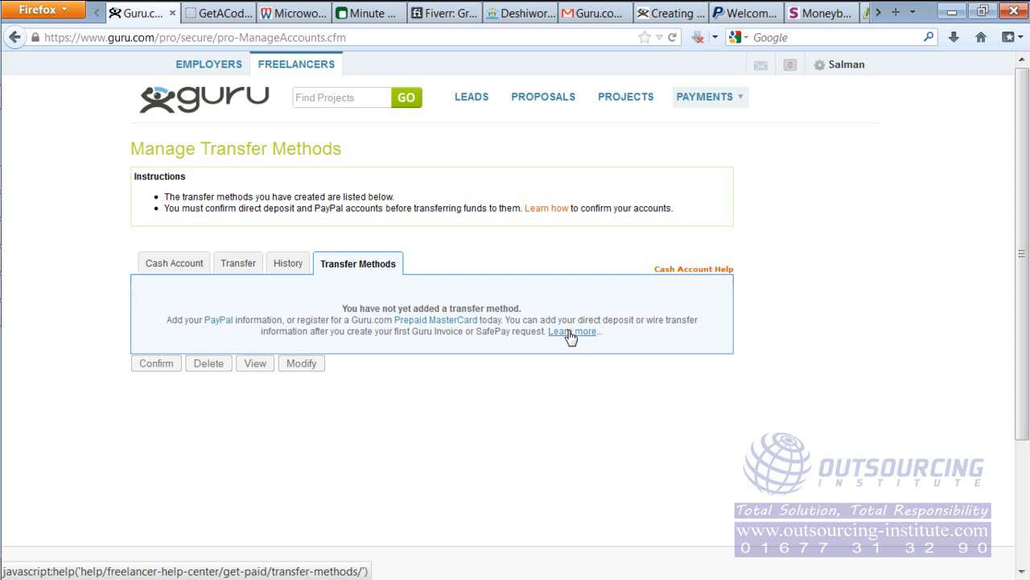
mouse_move(4, 214)
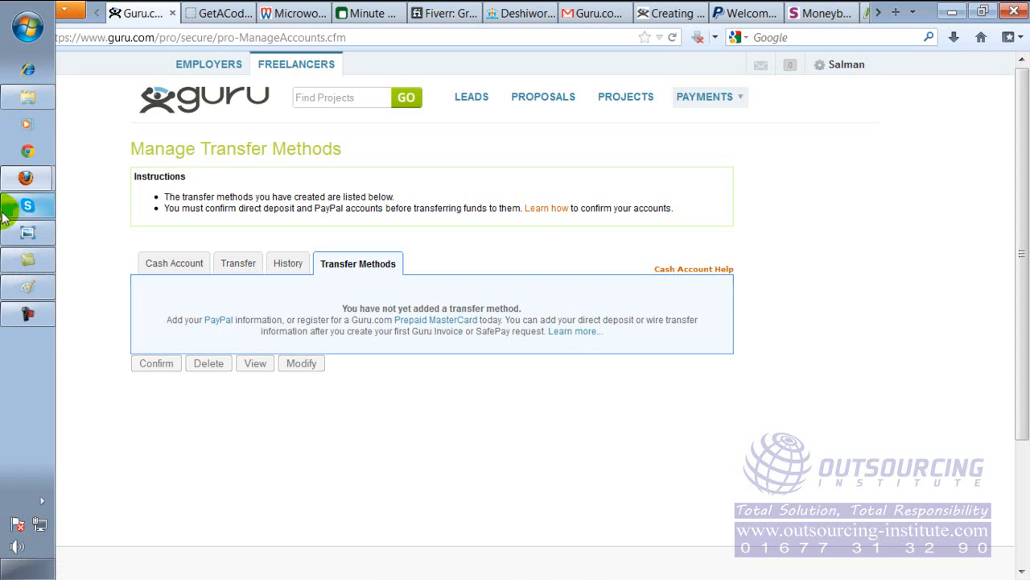
left_click(32, 193)
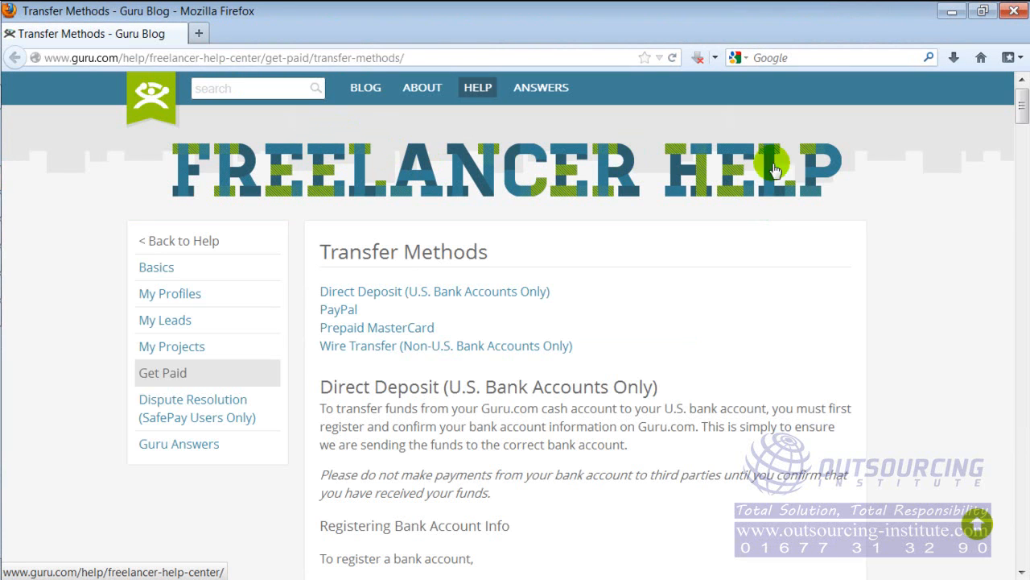
Find the Wire Transfer (Non-U.S. Bank Accounts Only) section on the help page and highlight its heading and opening lines
left_click_drag(1022, 101, 1021, 324)
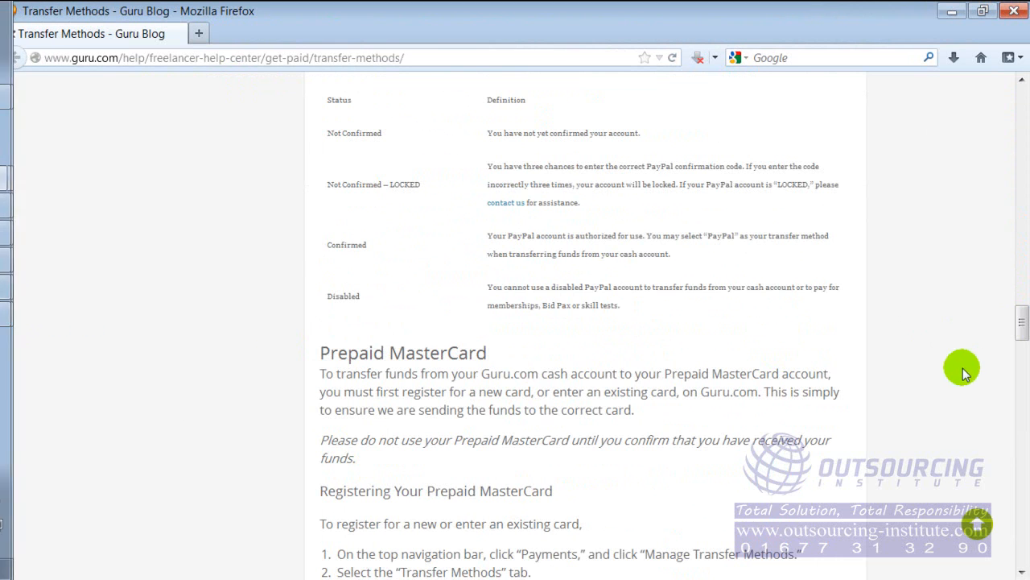
left_click_drag(1025, 317, 1022, 426)
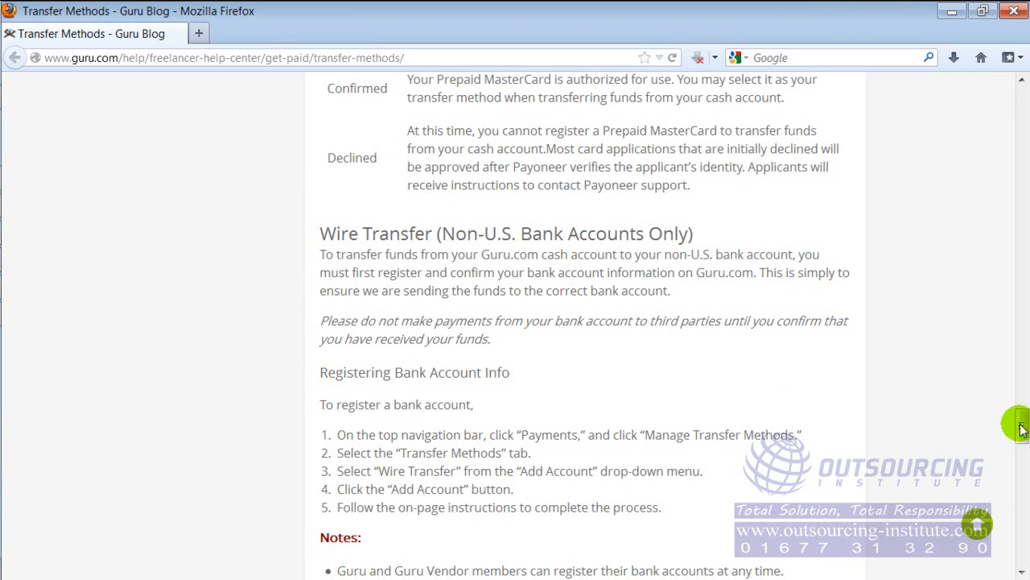
left_click_drag(409, 233, 648, 233)
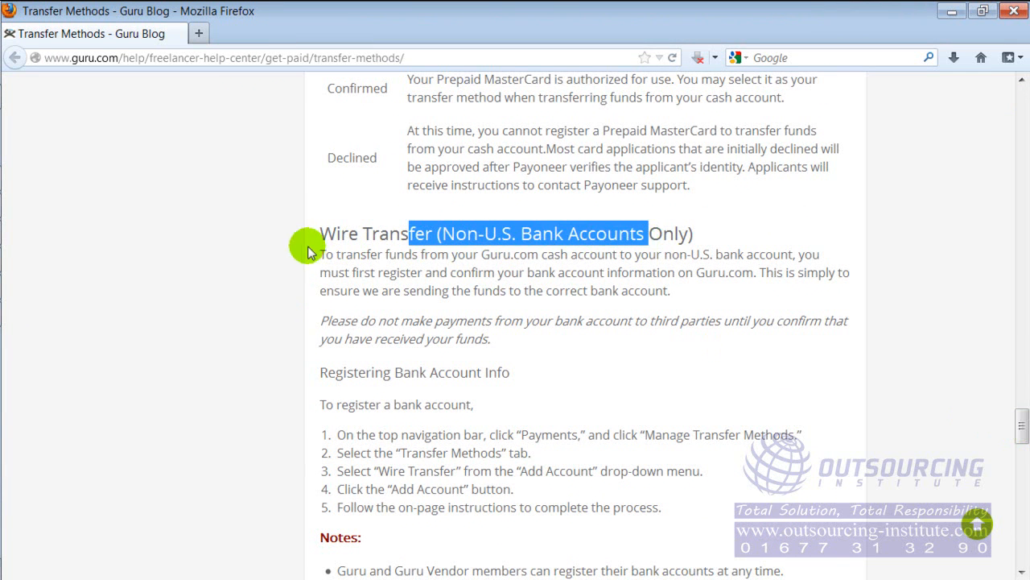
left_click(340, 236)
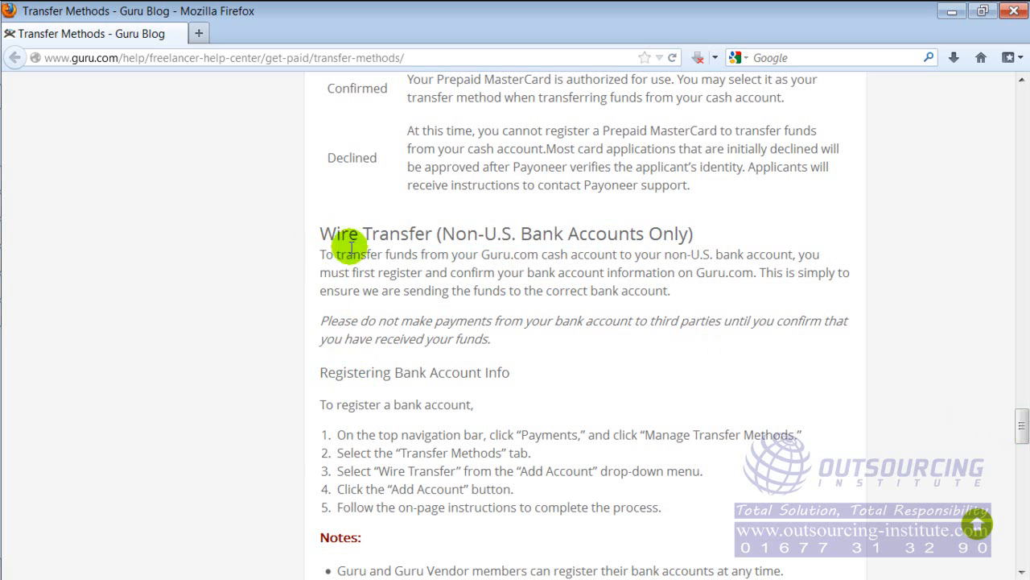
left_click_drag(337, 229, 360, 272)
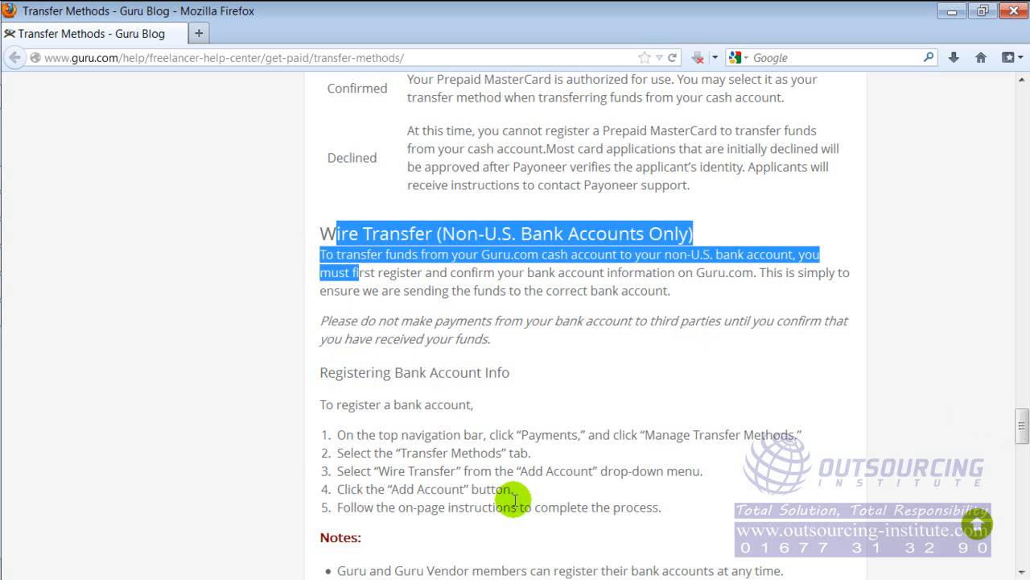
left_click_drag(515, 500, 517, 501)
left_click(492, 418)
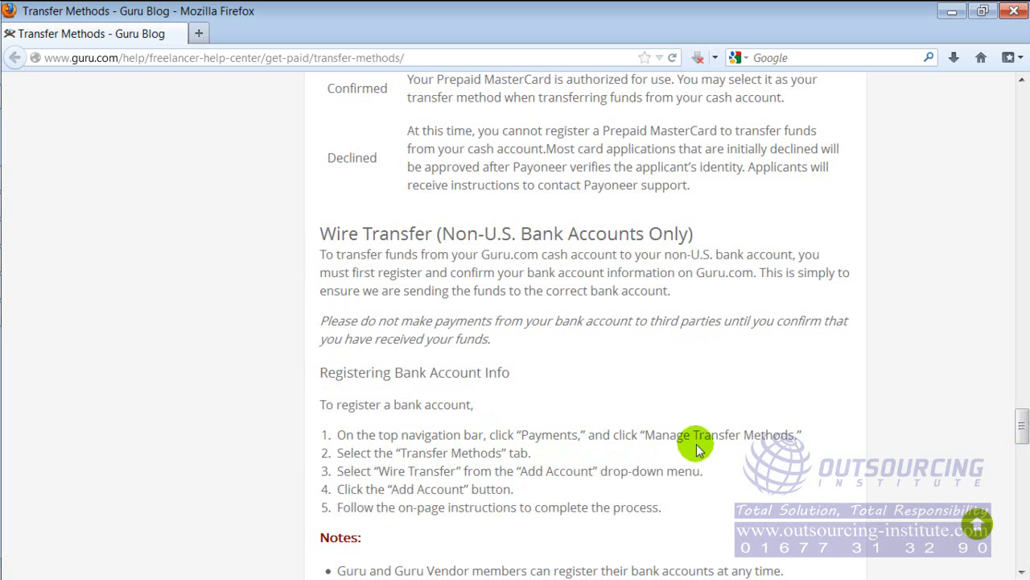
Highlight the wire transfer steps for registering a bank account, and minimize the help window to return to the Manage Transfer Methods page
scroll(1022, 432, "down", 1)
scroll(1022, 432, "down", 2)
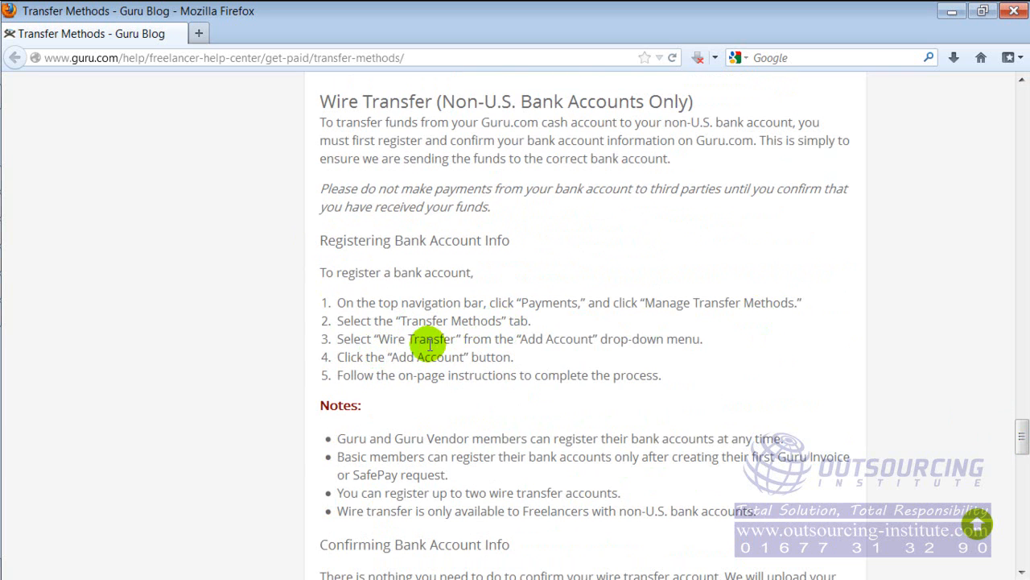
left_click_drag(337, 302, 660, 393)
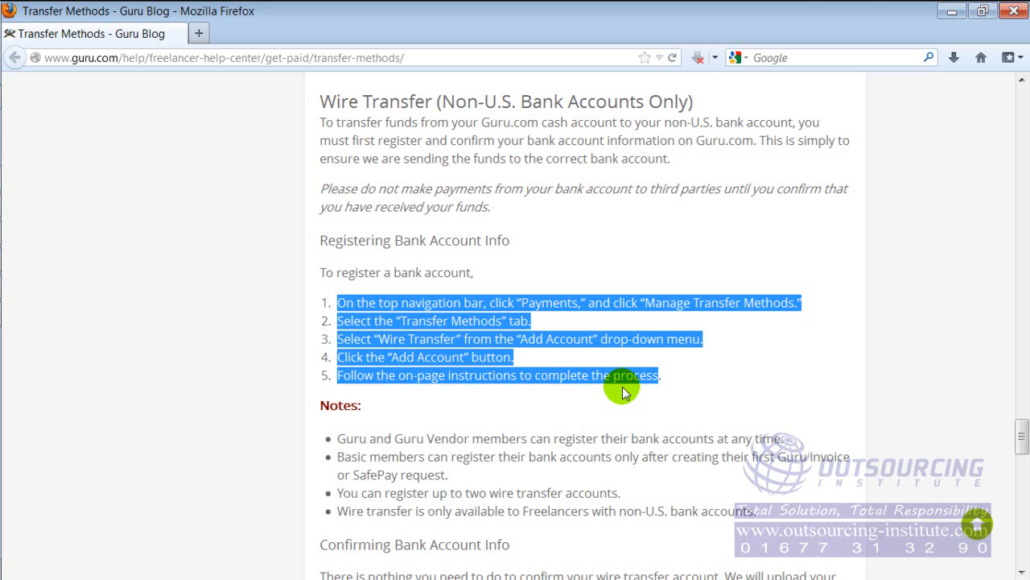
left_click(764, 209)
left_click(949, 11)
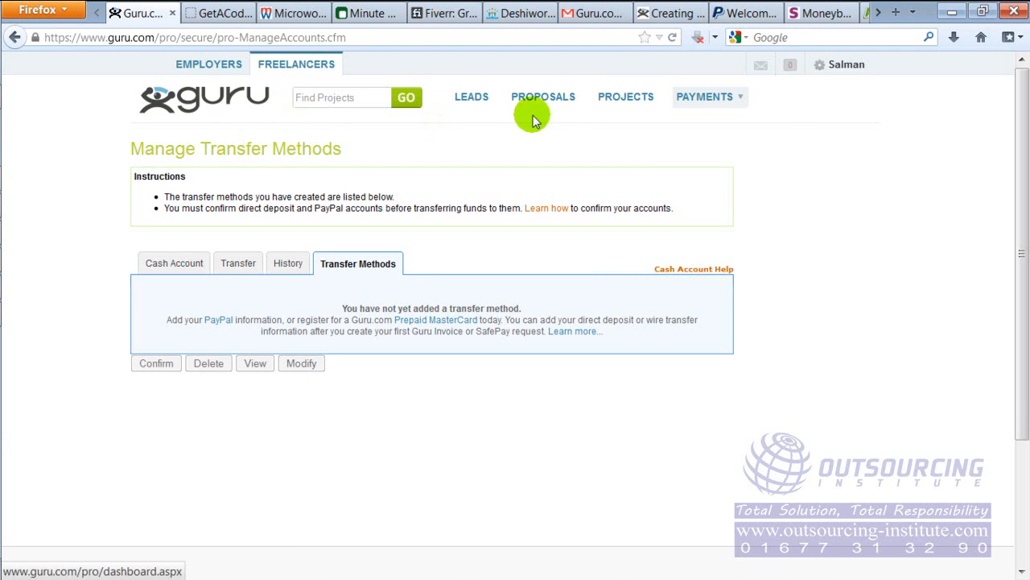
scroll(1012, 80, "down", 3)
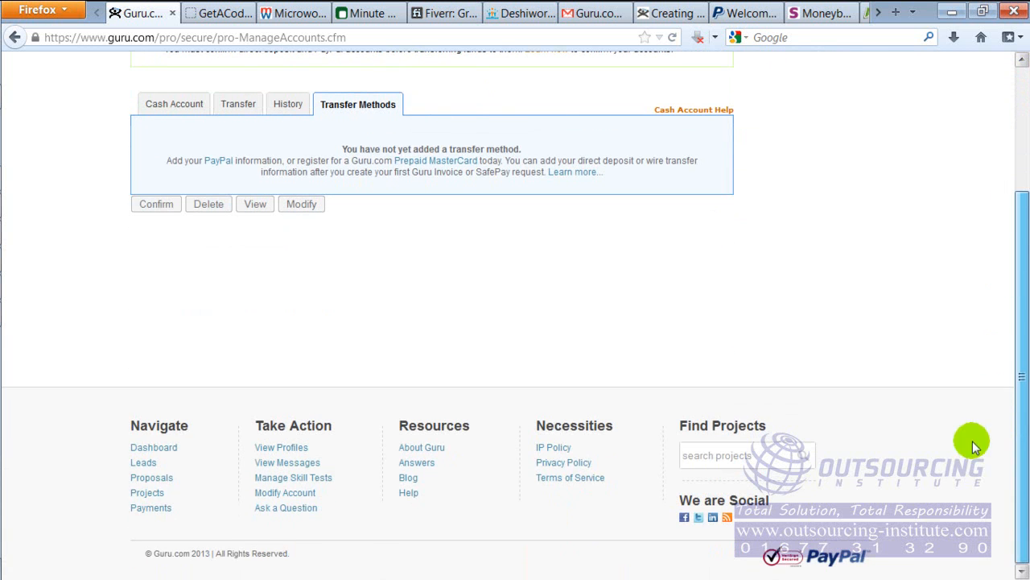
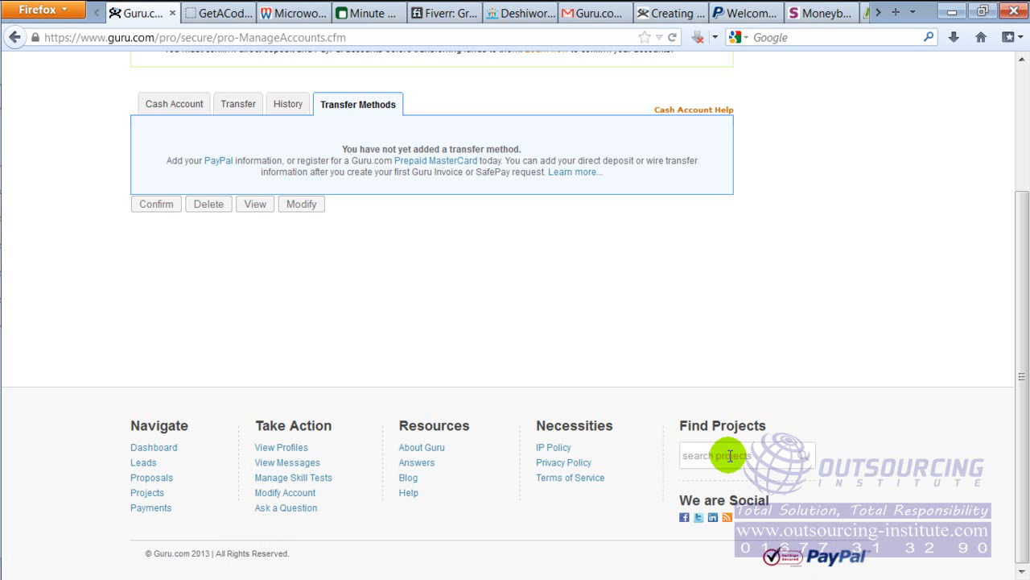
Show the account options next to the user name and review the profile, skill test and help entries
left_click_drag(1023, 421, 1017, 107)
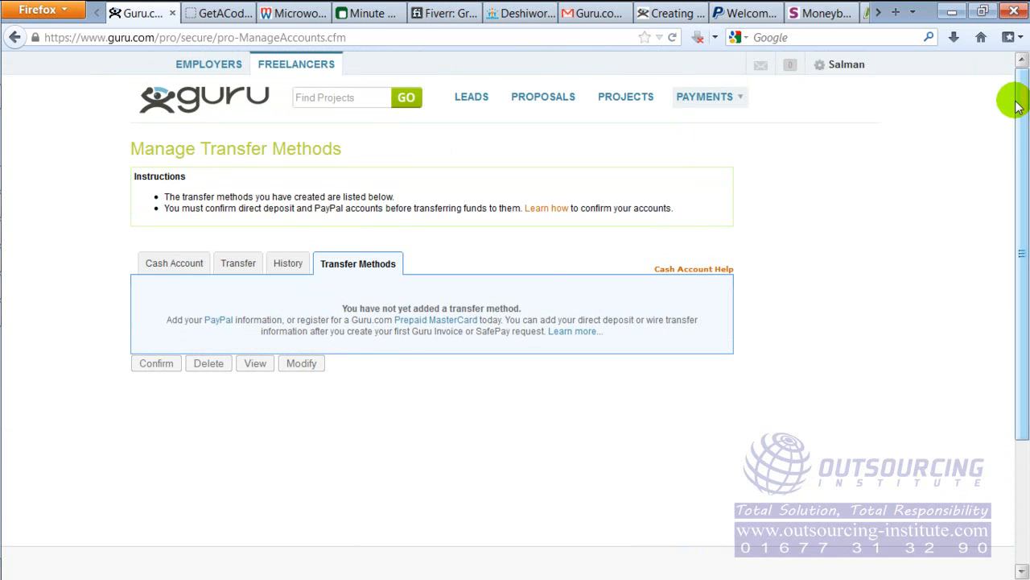
left_click(821, 71)
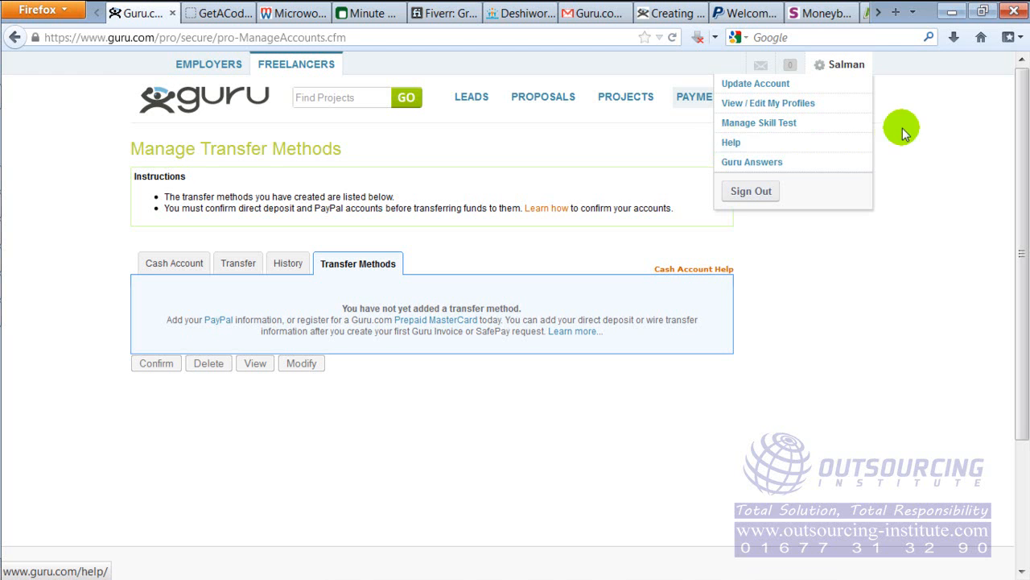
mouse_move(1024, 97)
left_mouse_down()
mouse_move(1005, 301)
mouse_move(1024, 264)
mouse_move(1024, 95)
left_mouse_up()
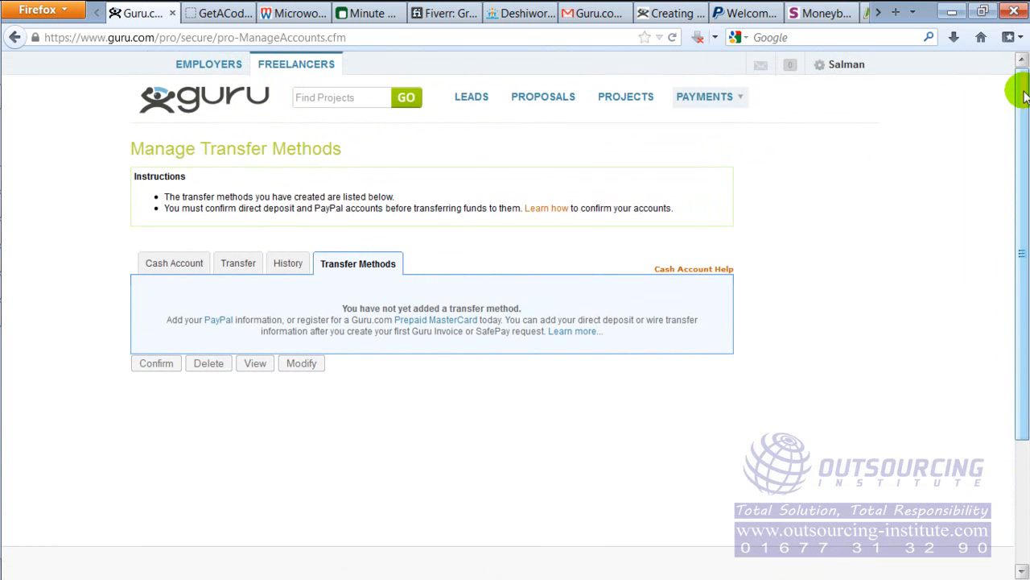